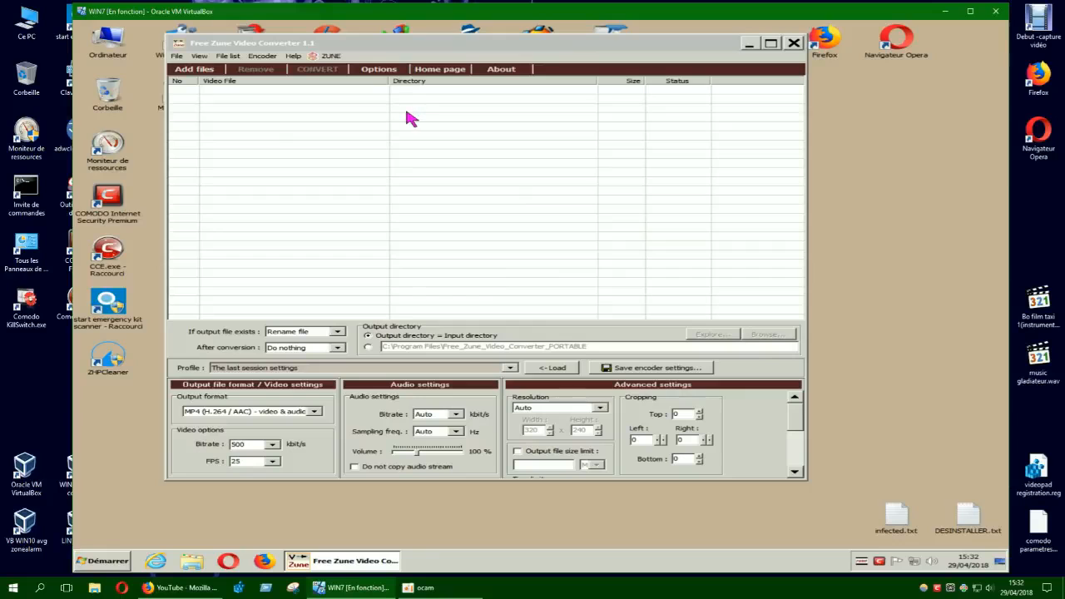
mouse_move(533, 46)
mouse_down()
mouse_move(619, 60)
mouse_move(546, 47)
mouse_up()
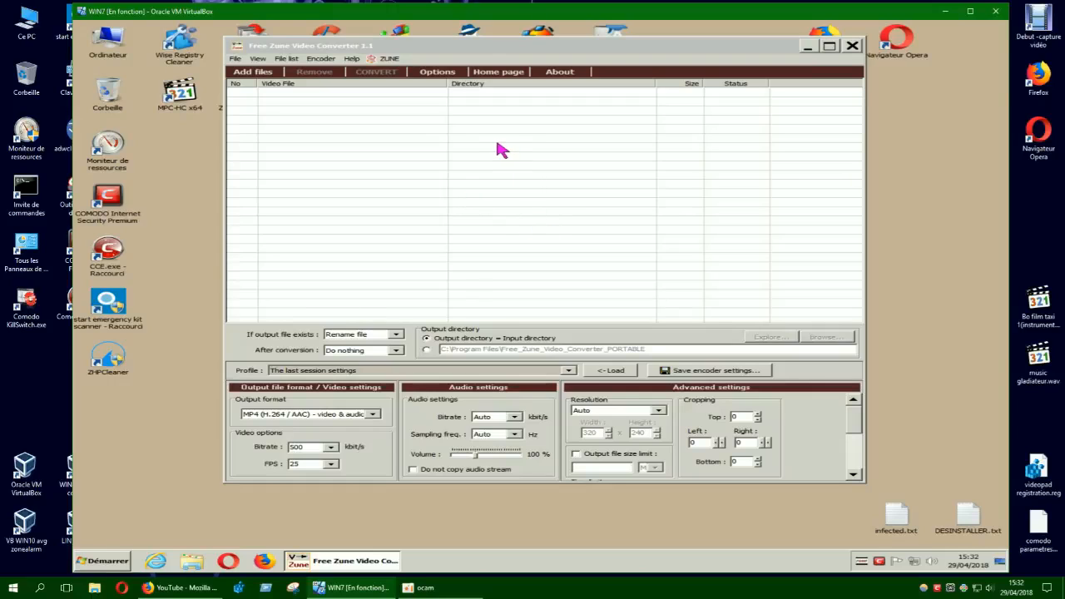
drag(447, 50, 475, 44)
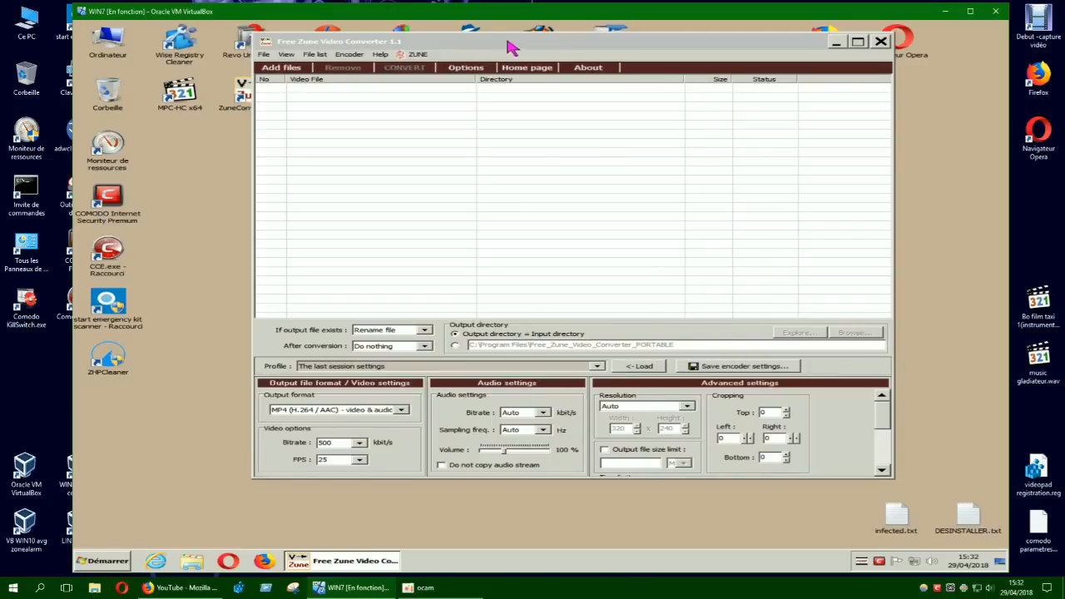
drag(507, 44, 497, 38)
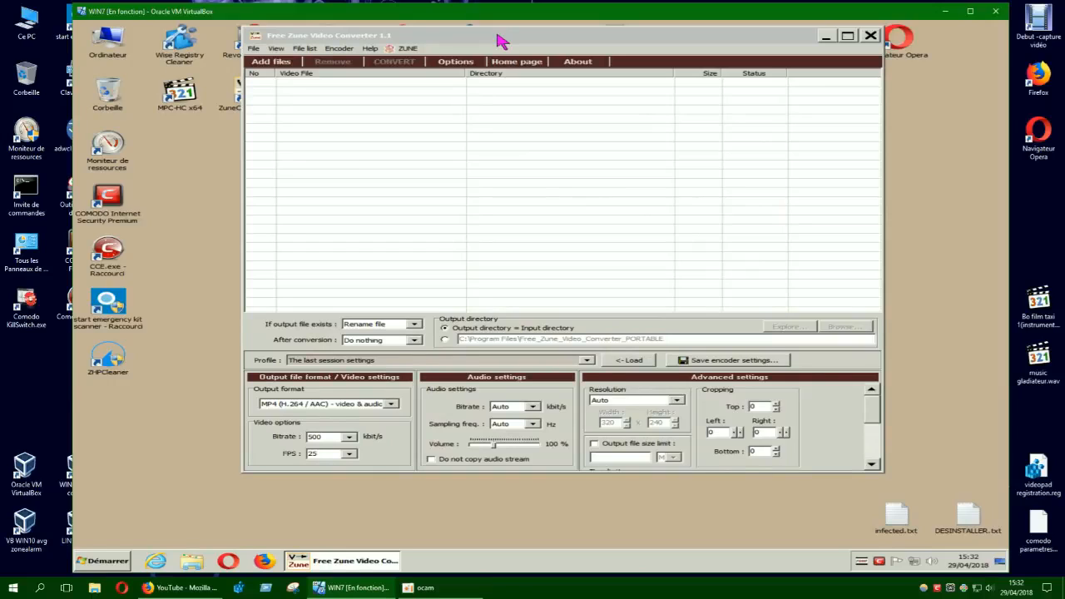
drag(502, 39, 548, 43)
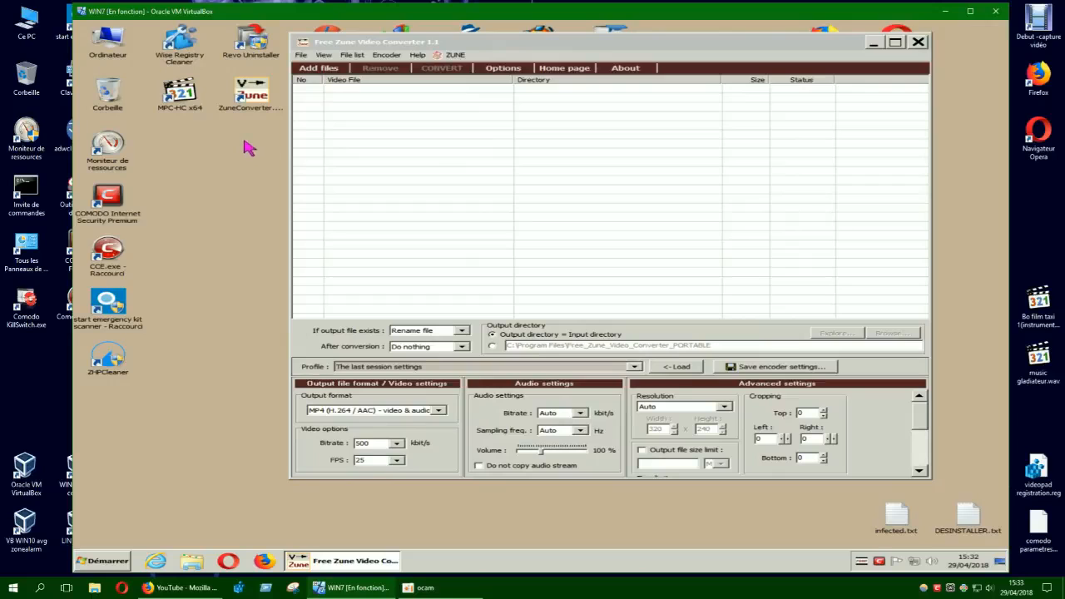
drag(567, 46, 591, 48)
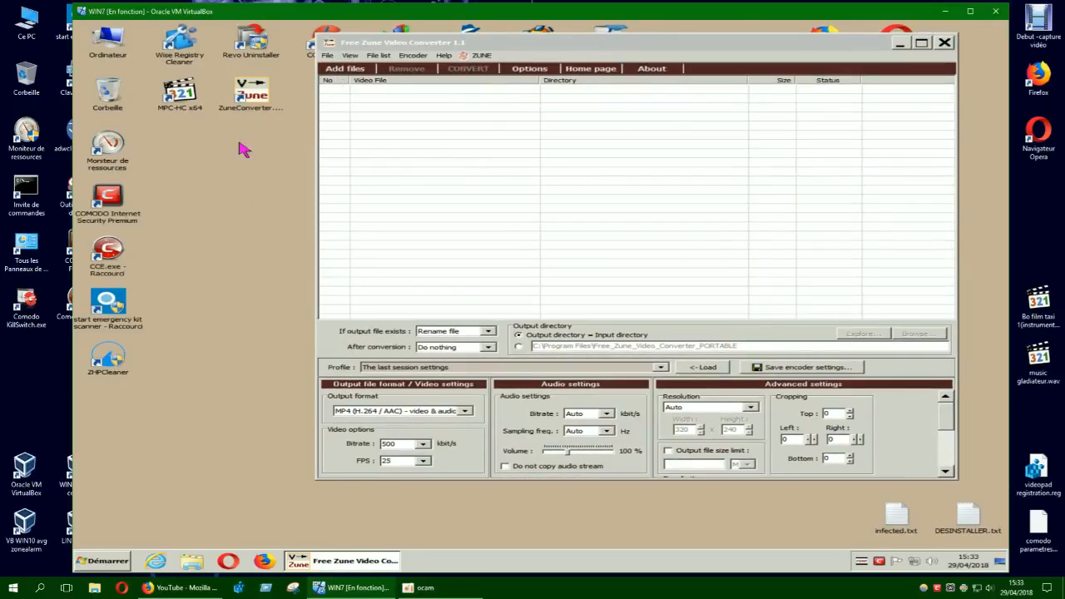
- Add the "Comodo cleaning -VS- Emsisoft kit scanner" MP4 video from the VB WIN7 user's Téléchargements folder to the conversion list
click(344, 72)
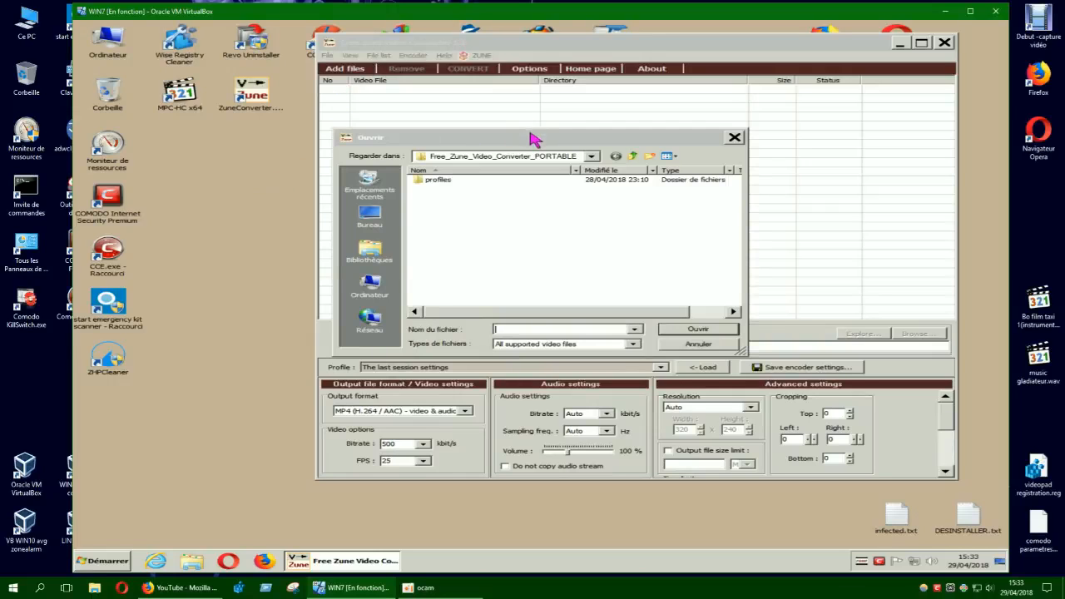
drag(533, 141, 300, 40)
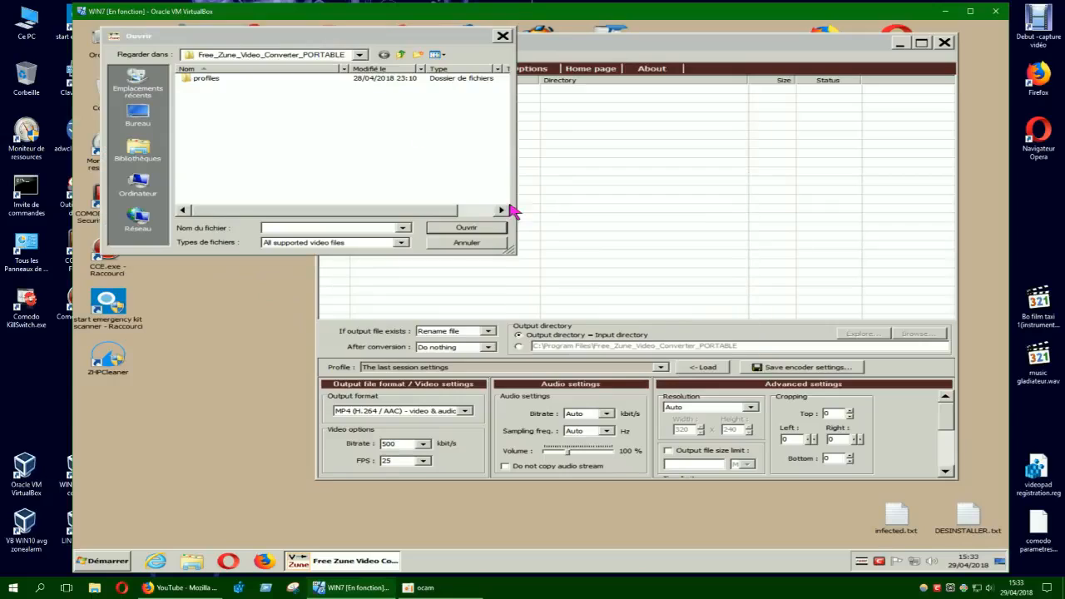
drag(513, 252, 732, 526)
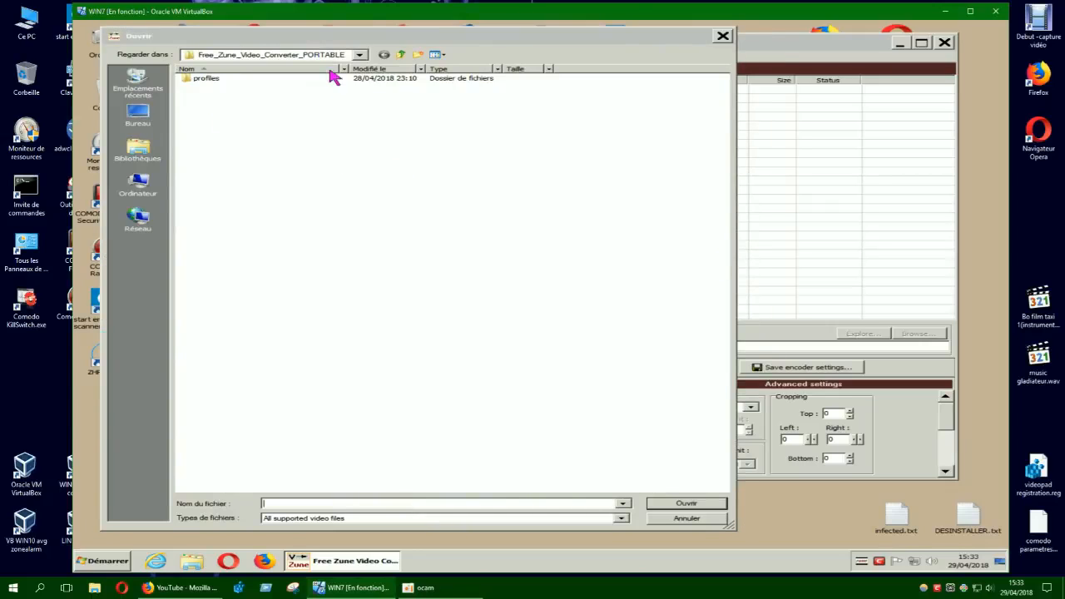
click(361, 56)
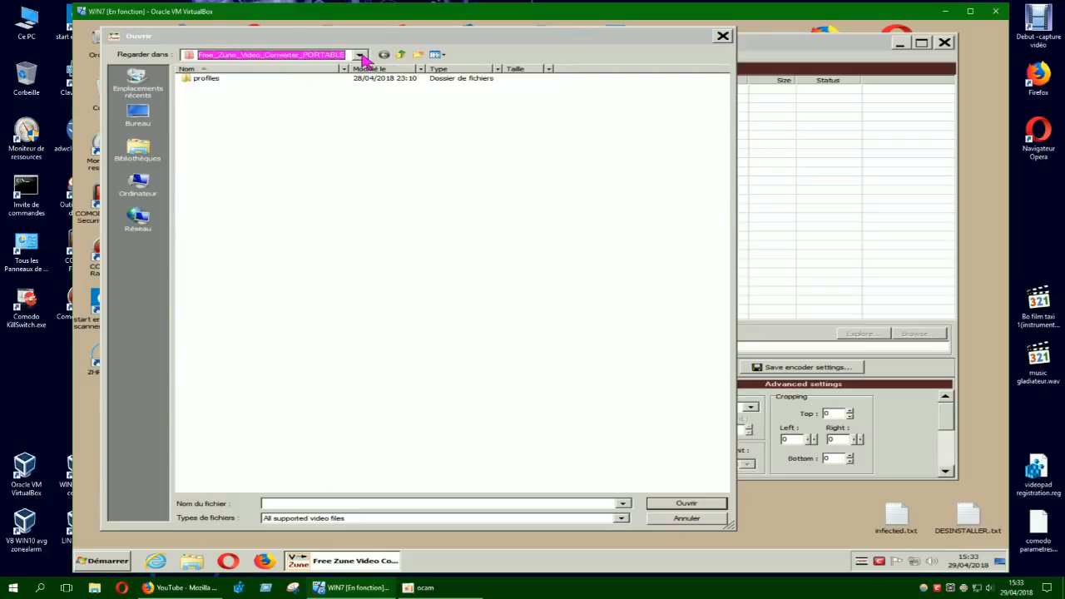
click(361, 56)
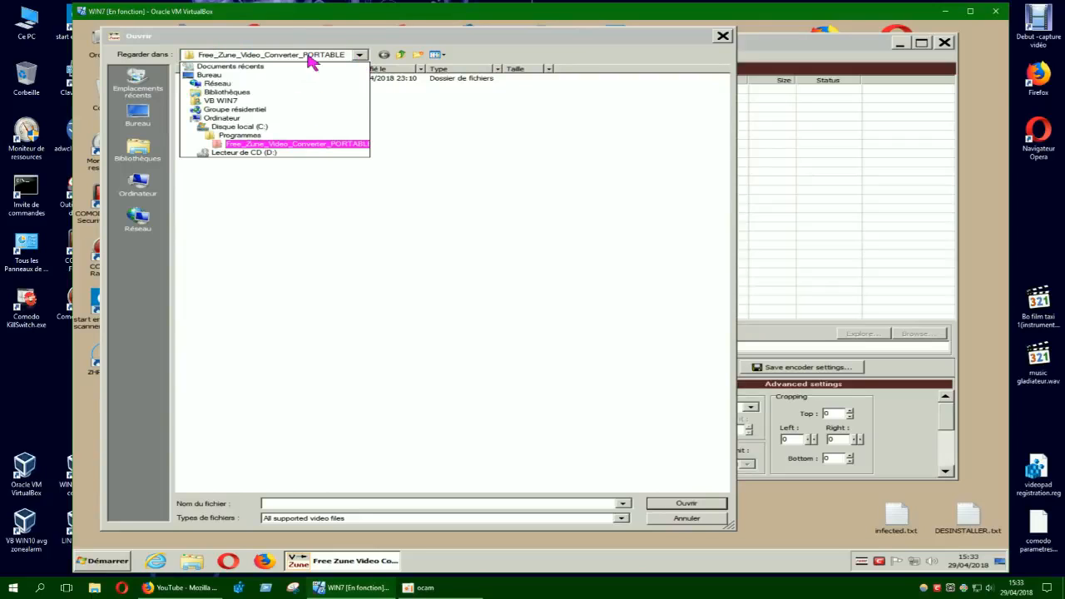
click(225, 101)
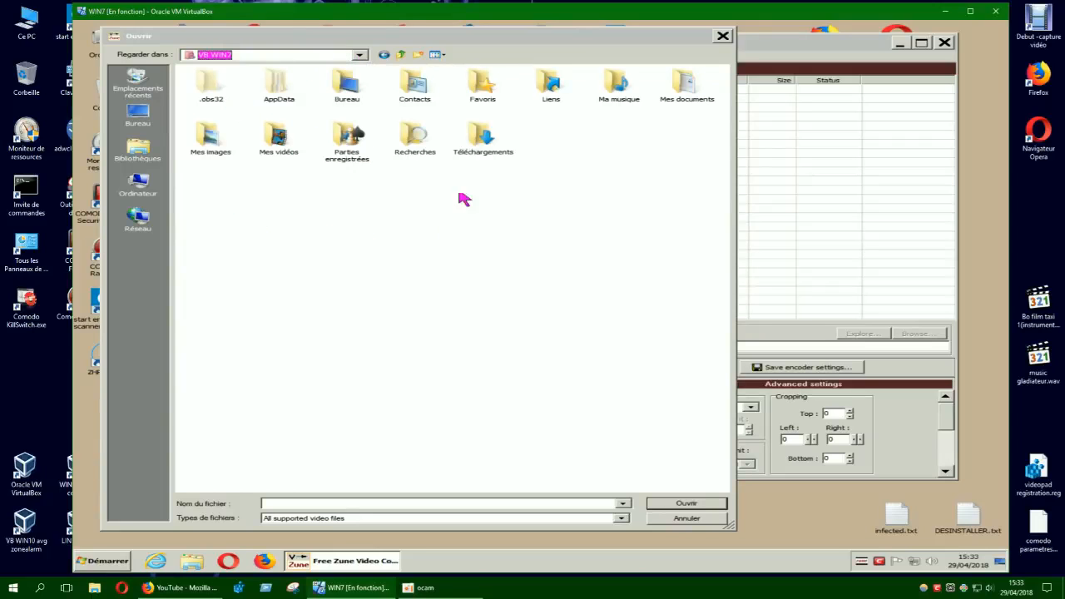
double_click(479, 137)
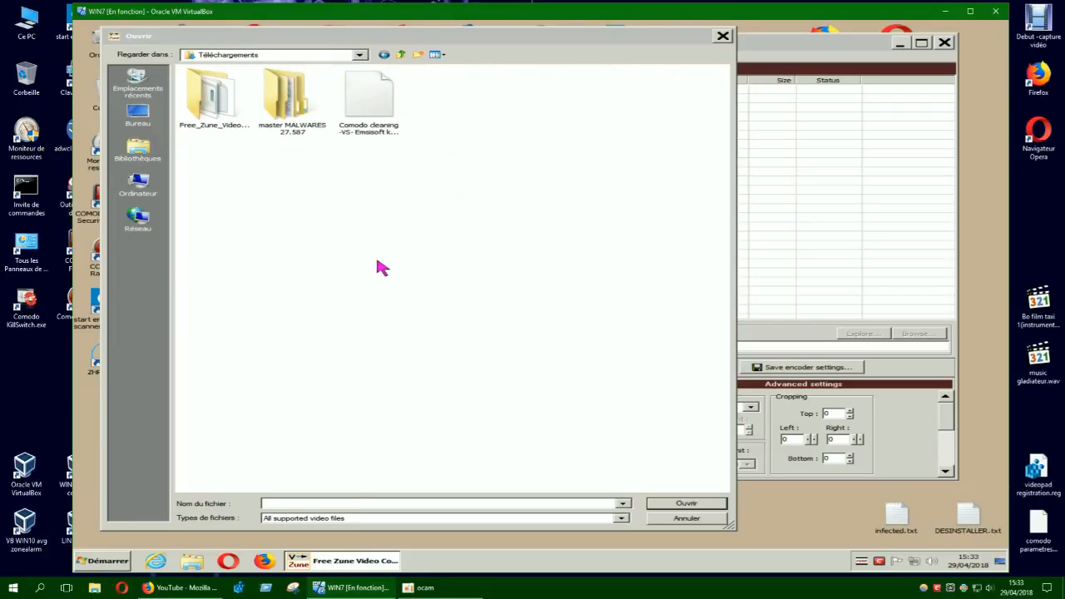
click(379, 111)
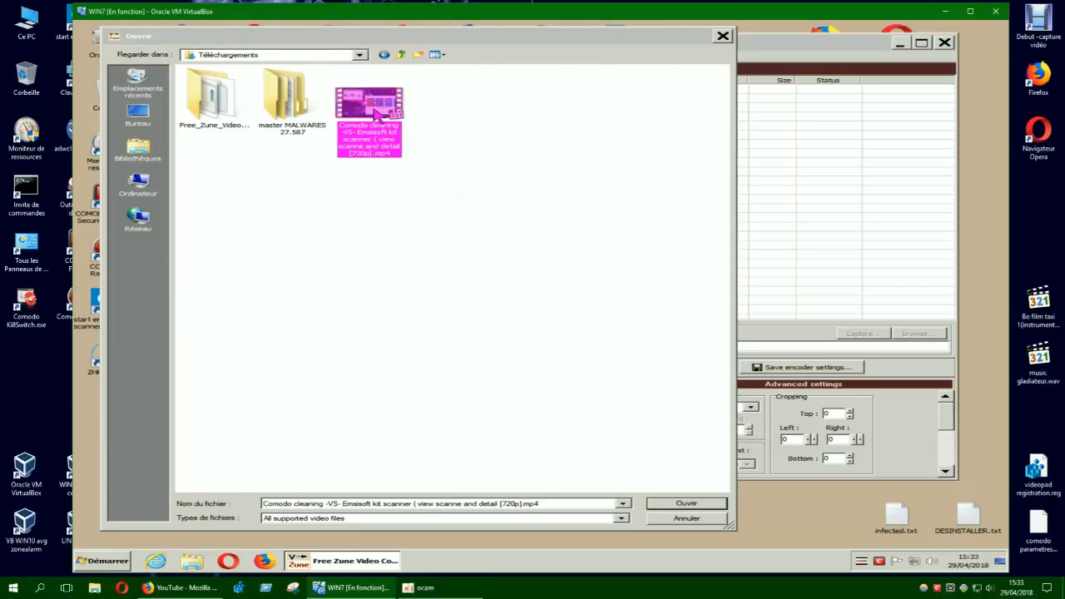
mouse_move(376, 115)
click(668, 505)
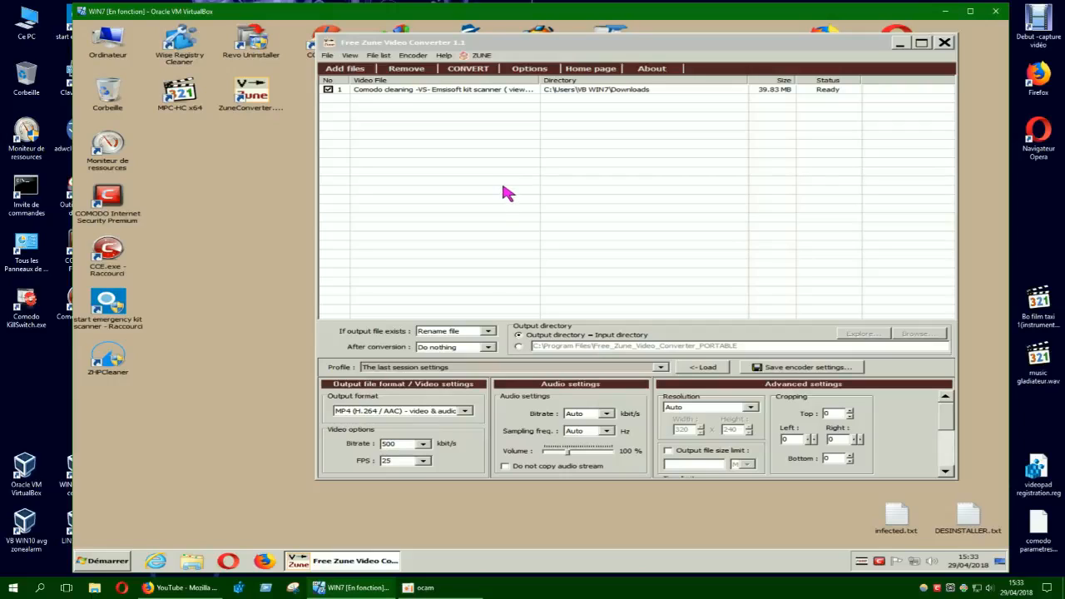
- Set existing output files to Rename file, after-conversion action to Do nothing, and the output directory to match the input directory
drag(564, 50, 551, 45)
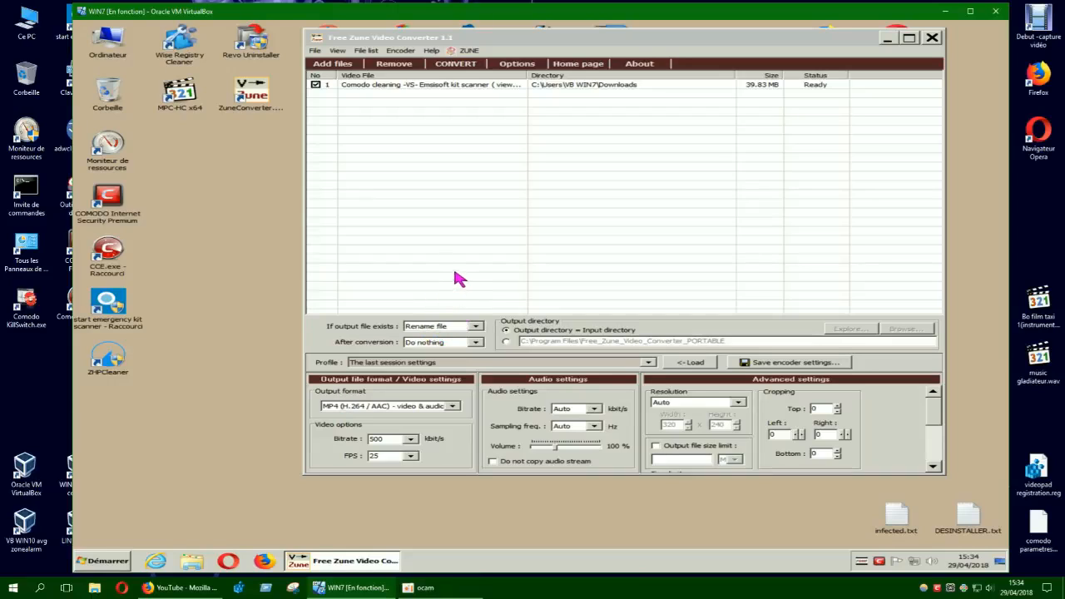
click(474, 326)
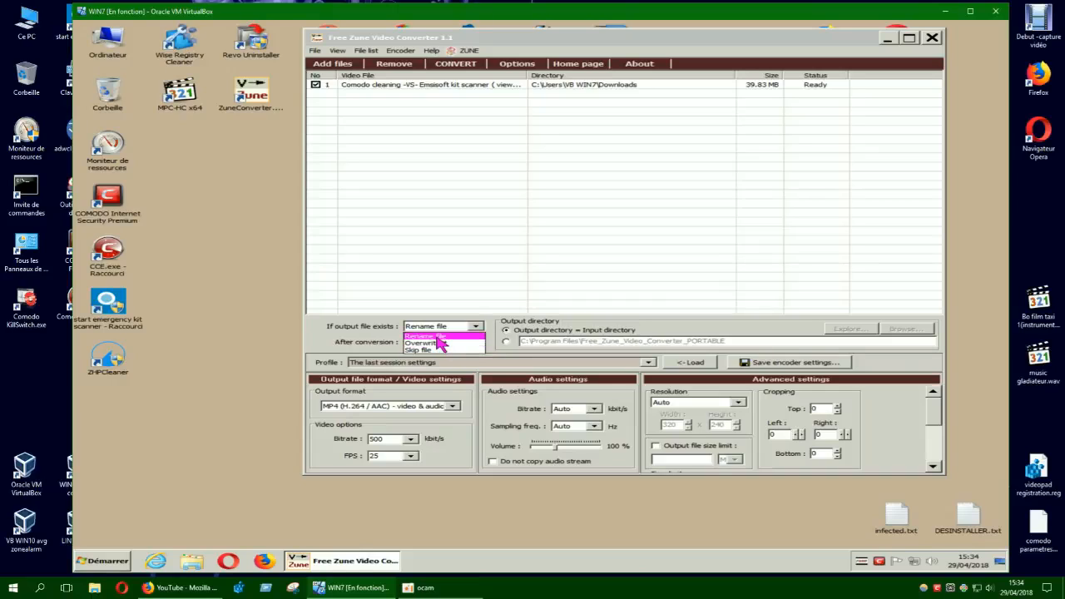
click(436, 336)
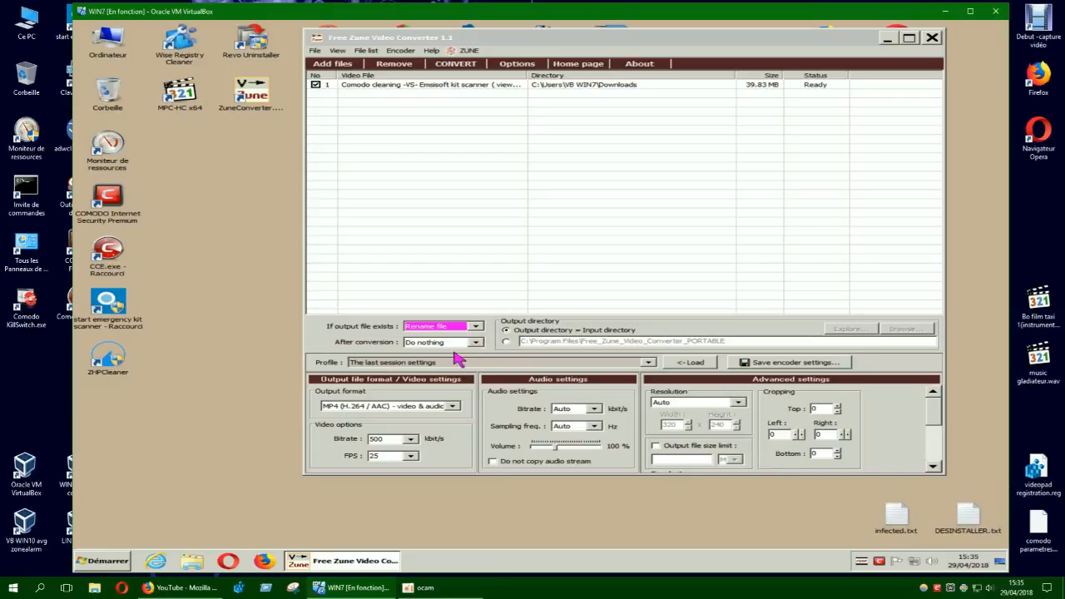
click(477, 345)
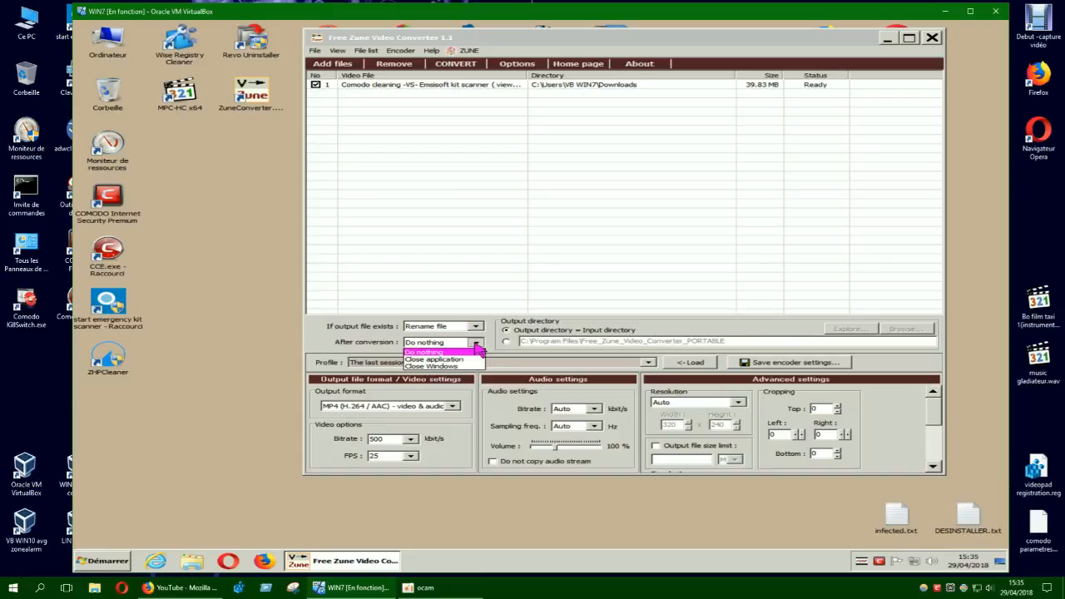
click(478, 343)
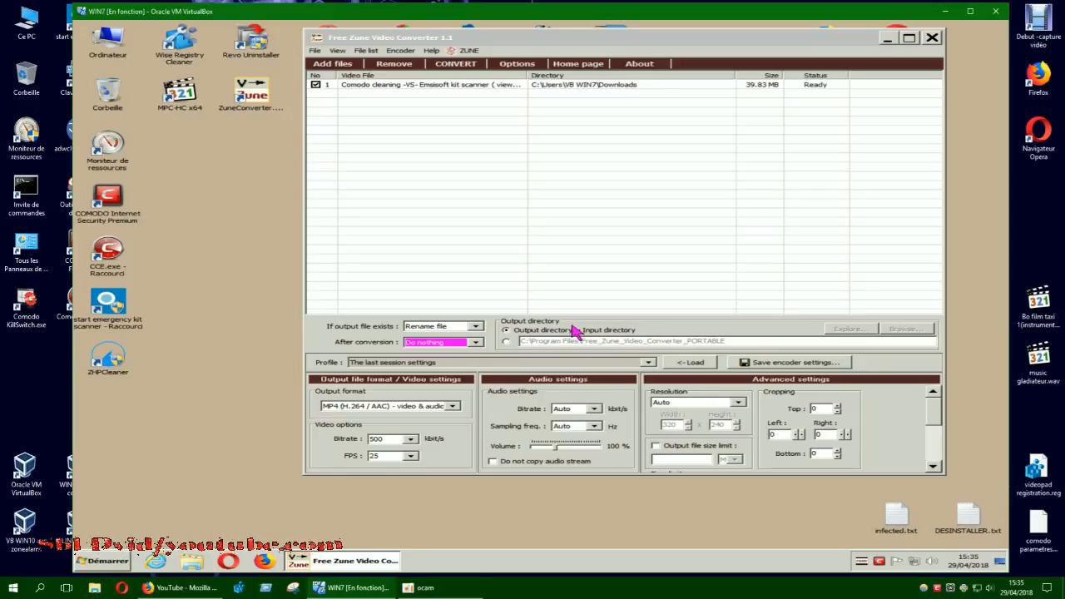
click(507, 341)
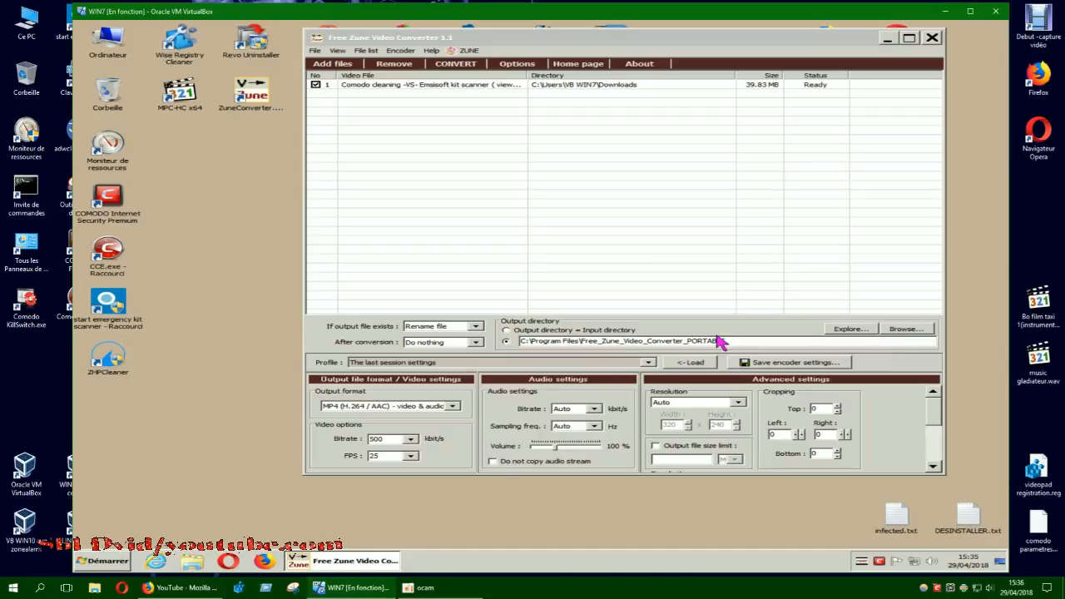
click(505, 330)
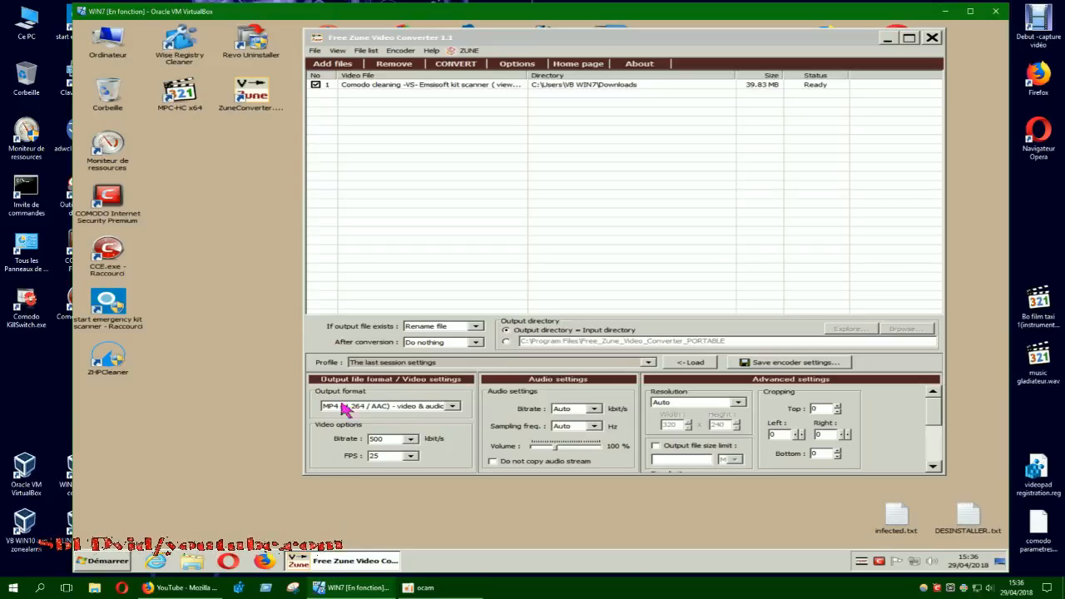
- Set the output format to WMV 8 - video & audio
drag(444, 407, 301, 393)
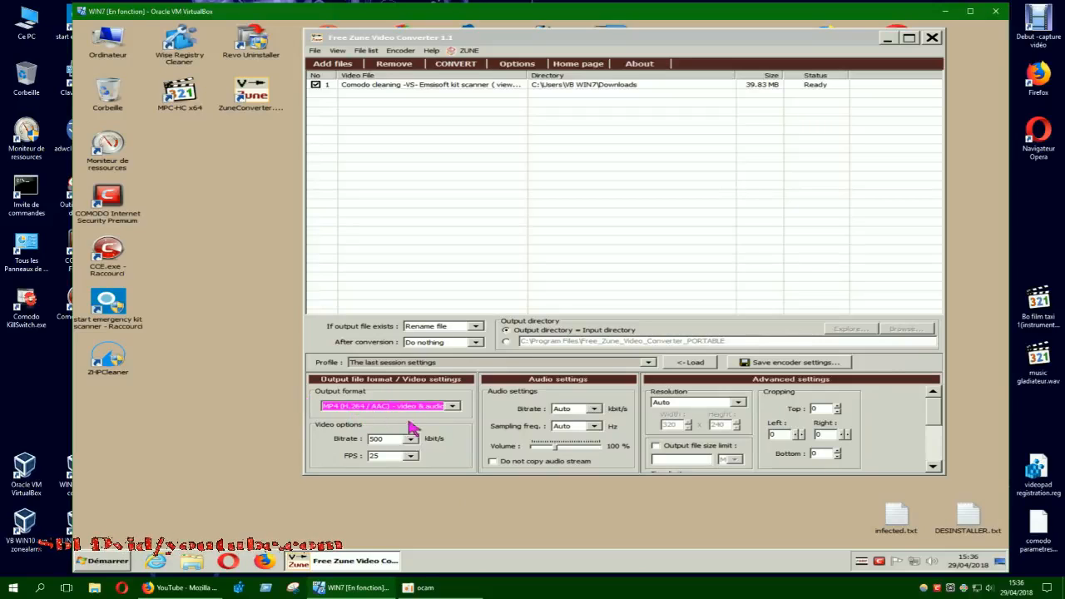
click(452, 409)
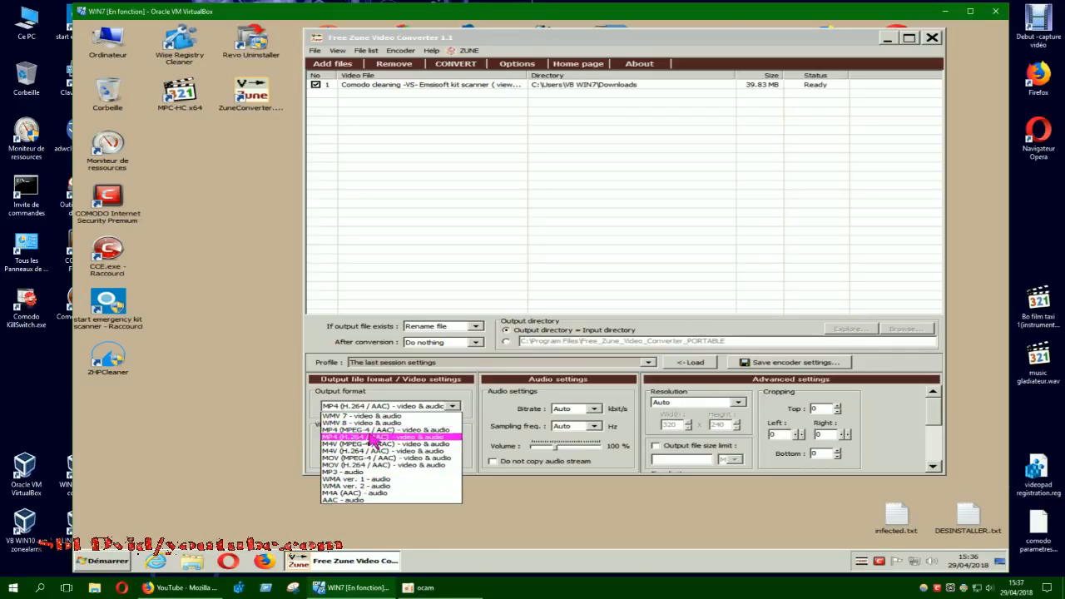
click(343, 424)
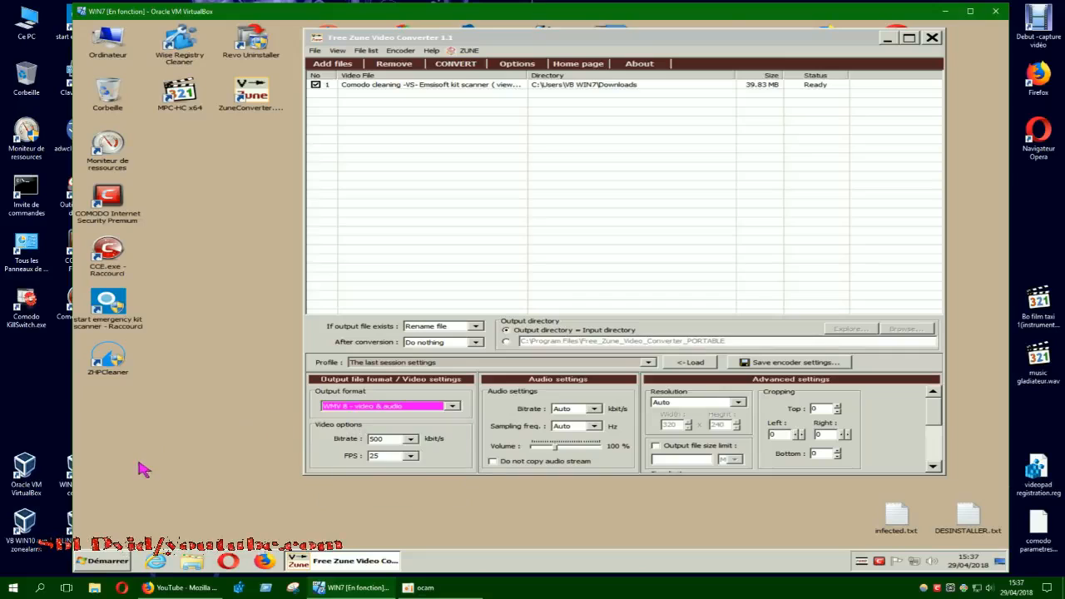
- Set the video bitrate to 1500 kbit/s in the video options
click(411, 440)
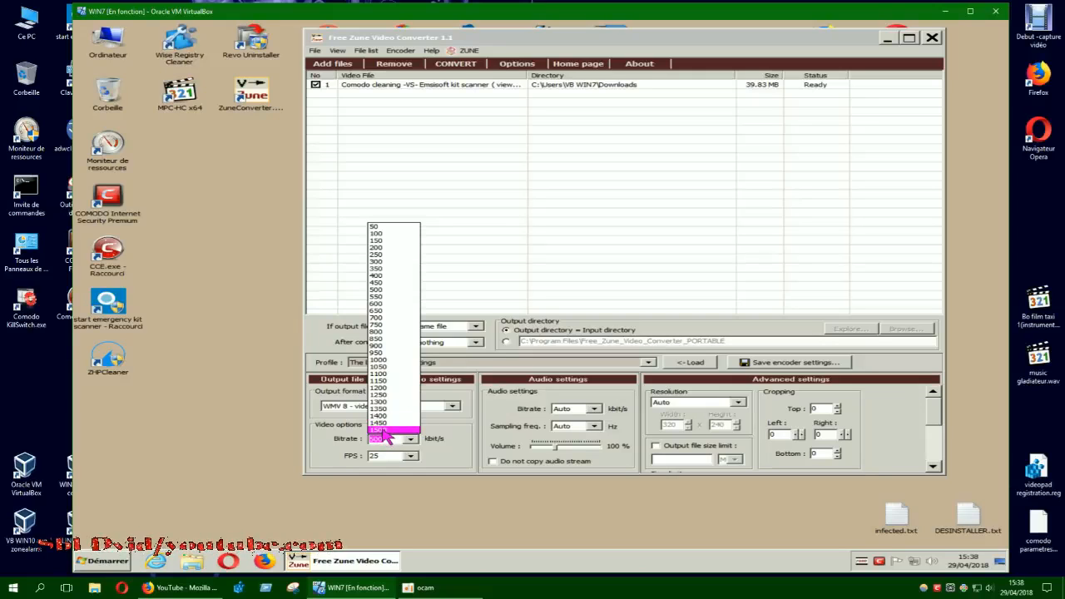
click(384, 431)
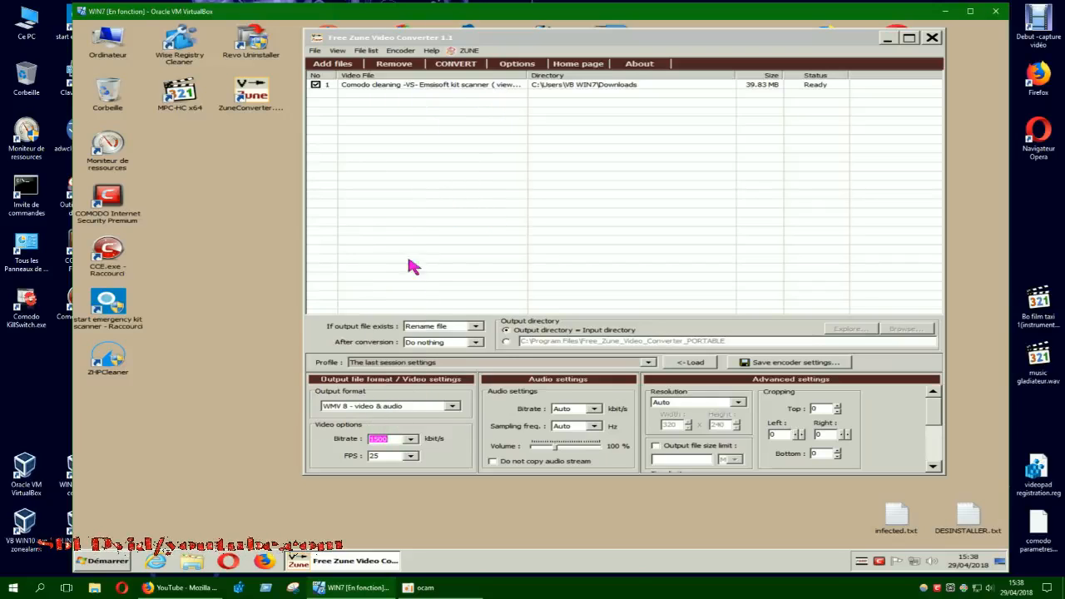
click(411, 437)
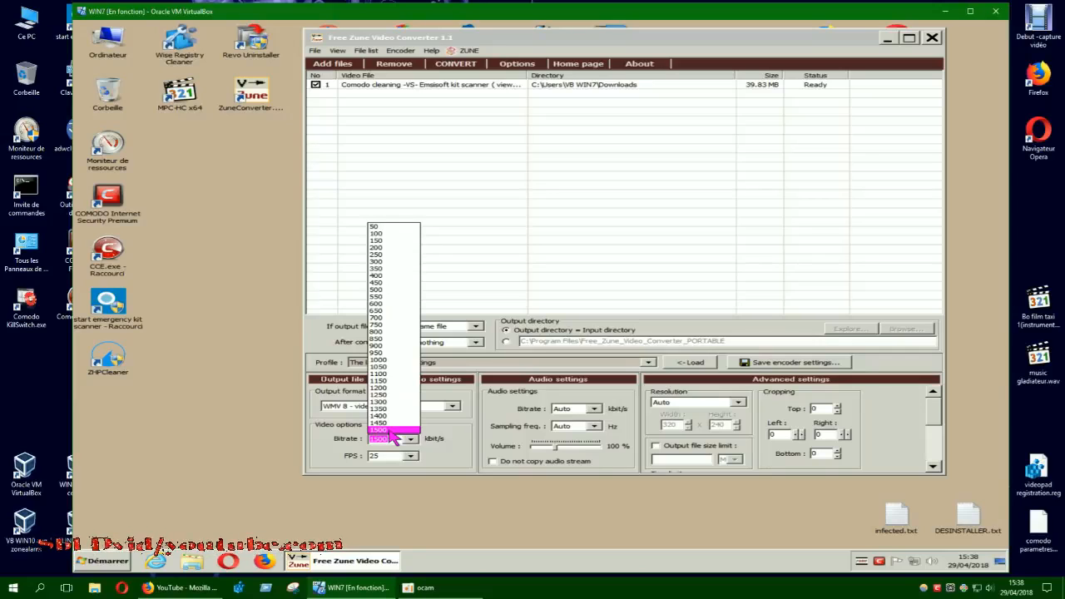
click(381, 430)
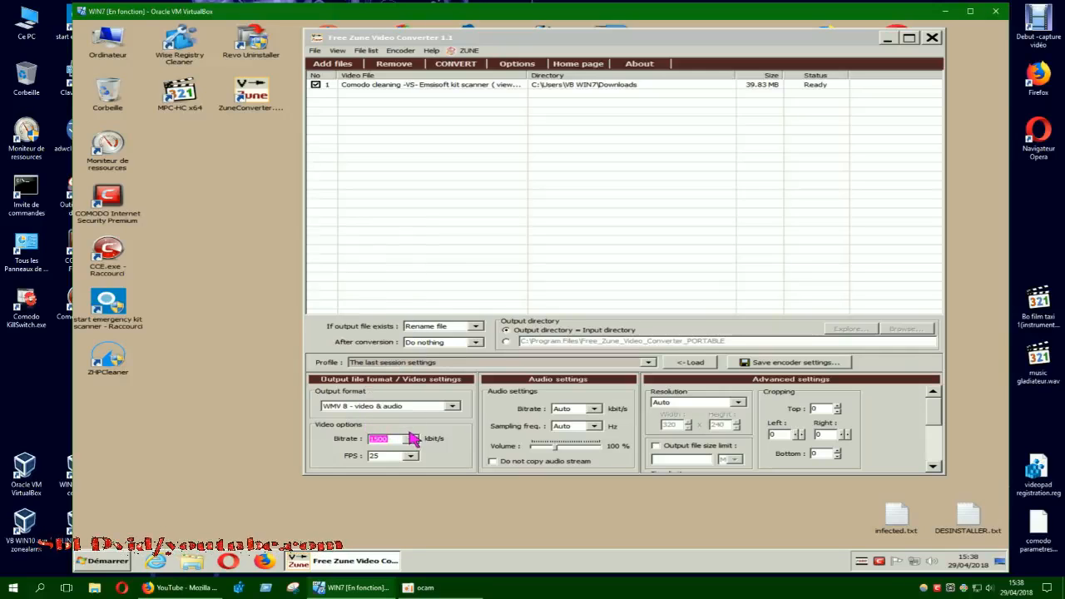
click(411, 439)
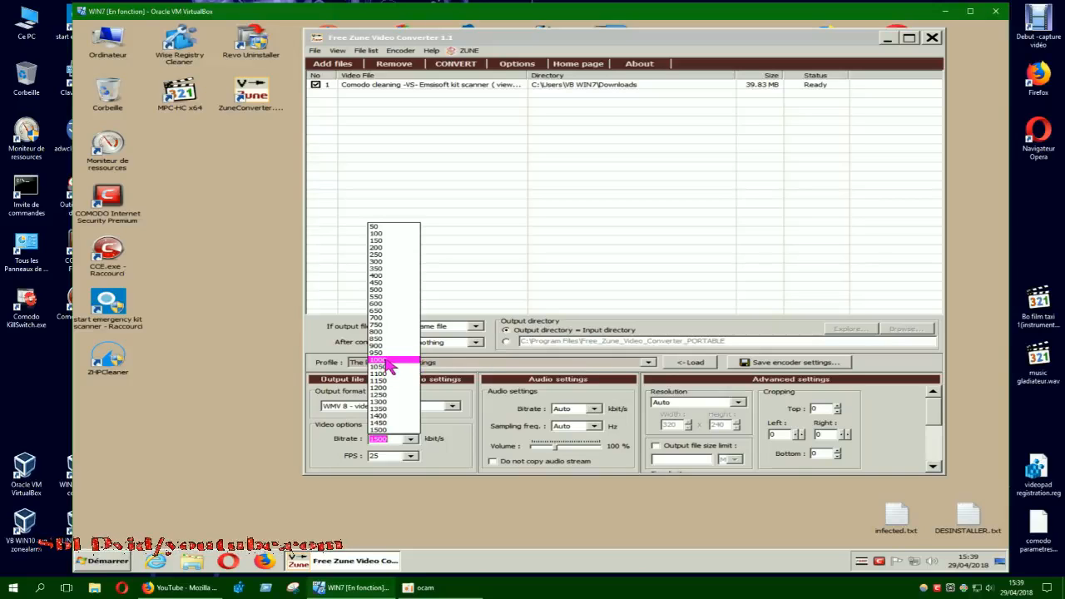
click(381, 431)
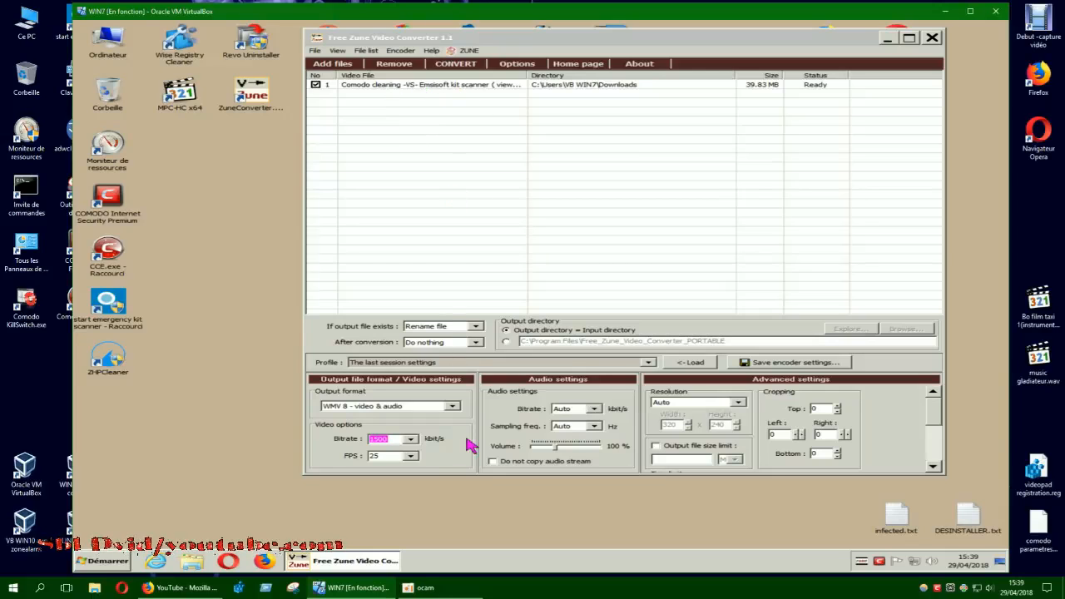
- Set the output video's frame rate to 30 FPS
click(411, 457)
click(388, 510)
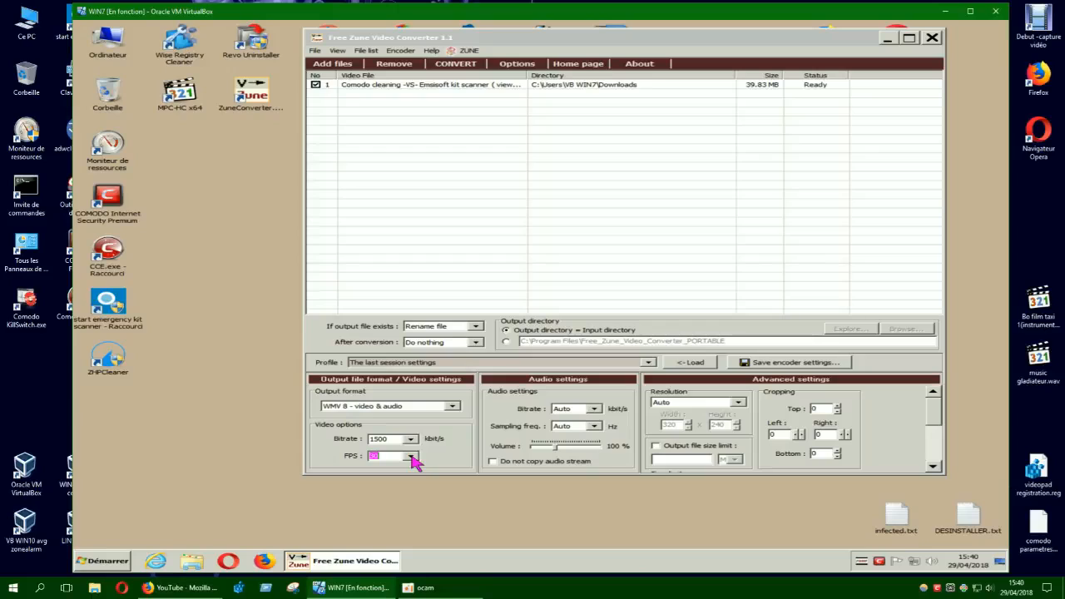
click(411, 457)
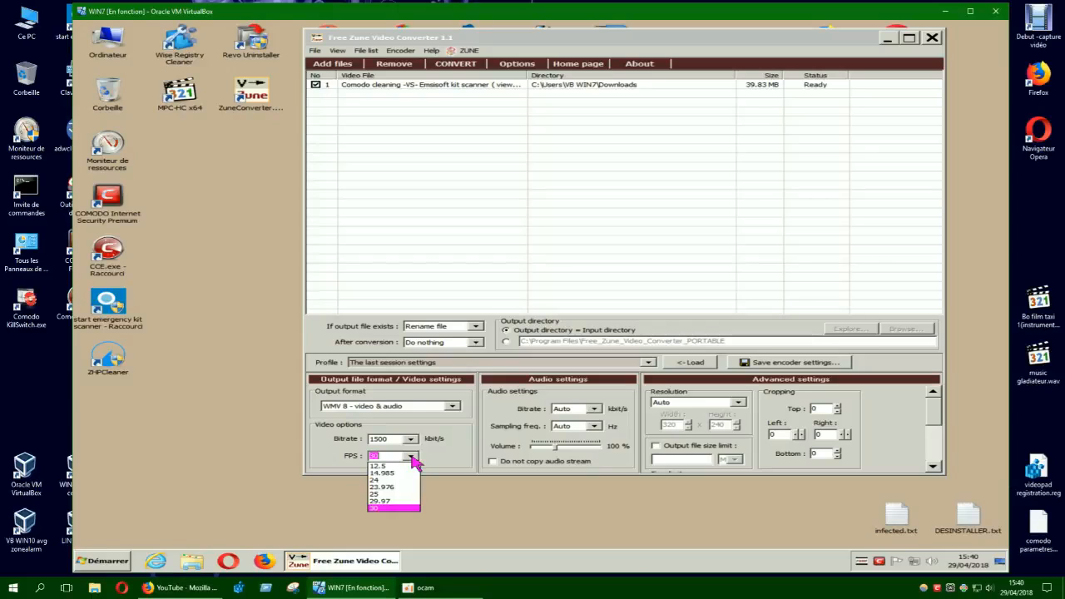
click(395, 507)
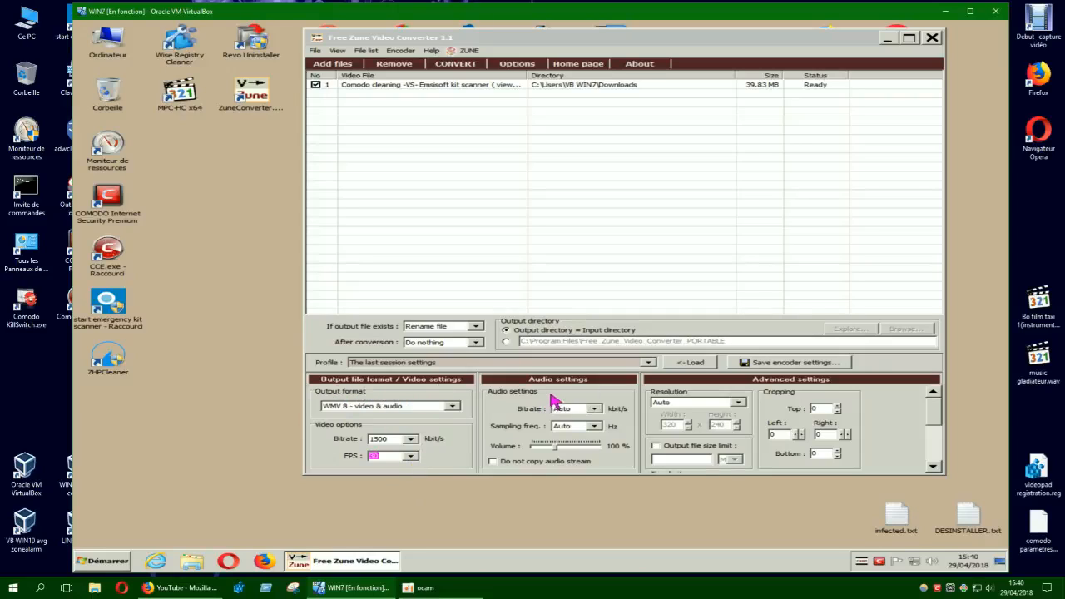
- Look through the available audio bitrates and leave the audio bitrate at Auto
click(594, 410)
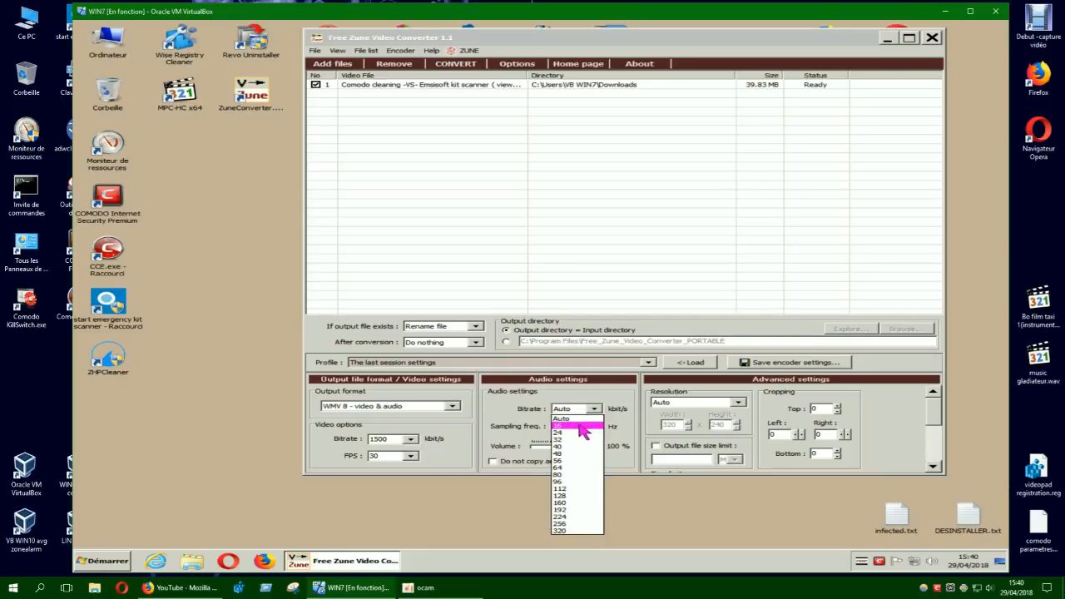
click(506, 413)
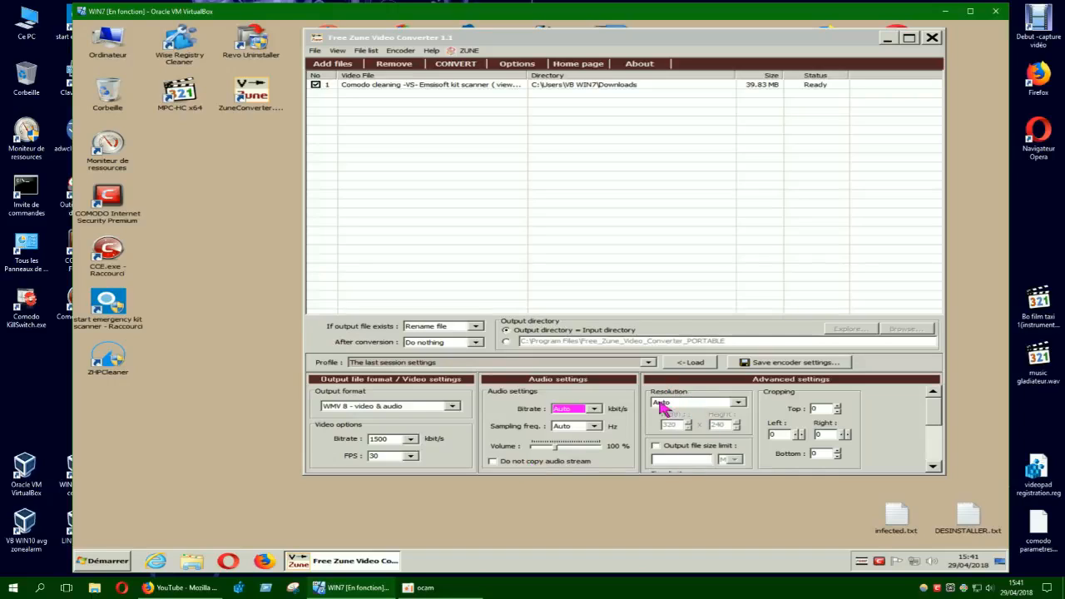
- Look through the available output resolutions, try Custom, and return the resolution to Auto
click(737, 403)
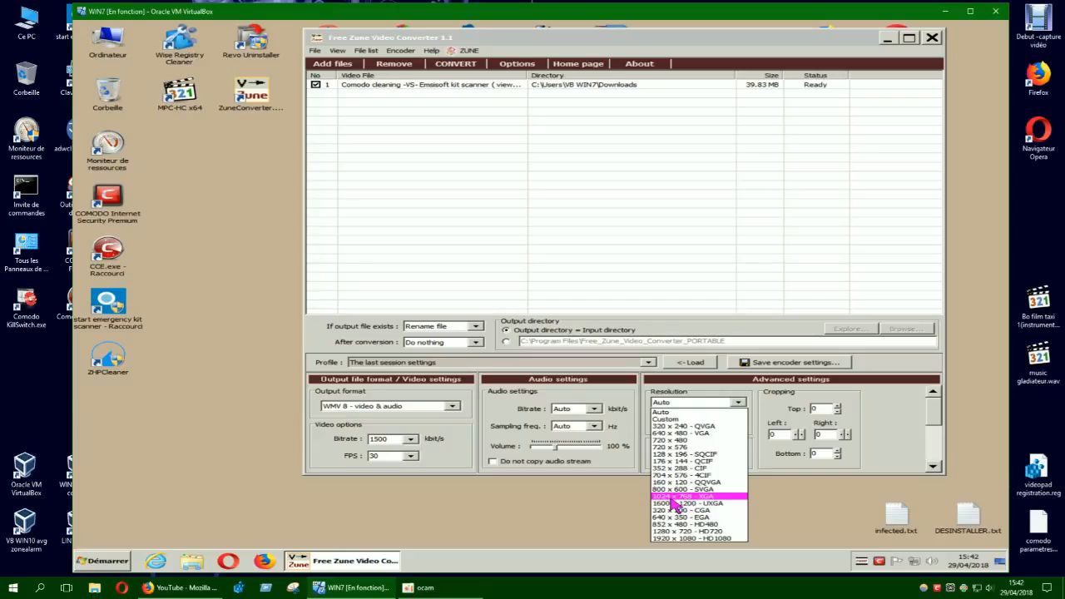
click(707, 391)
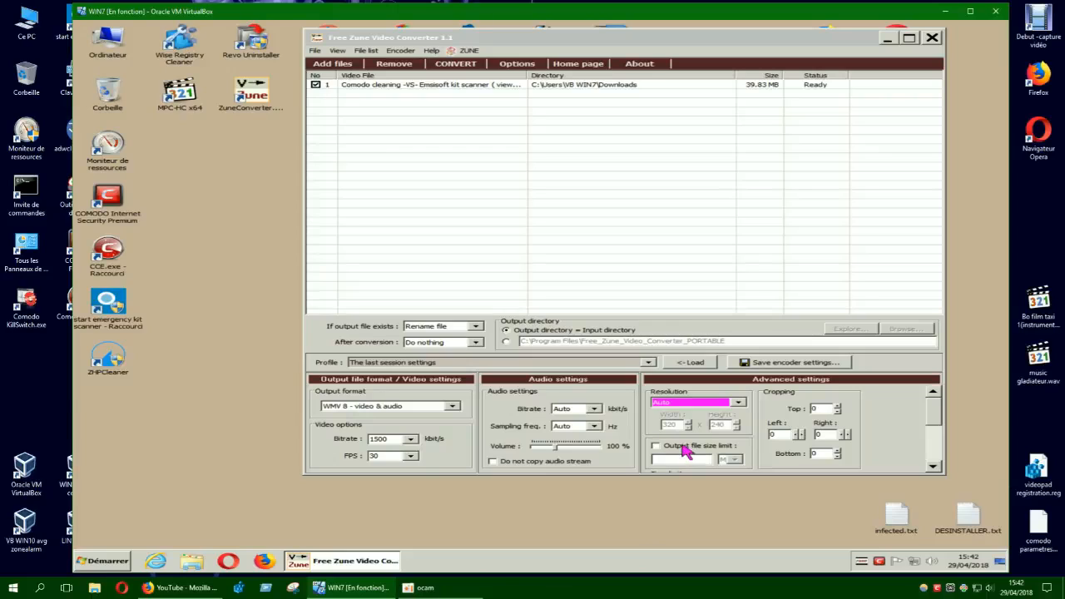
click(738, 403)
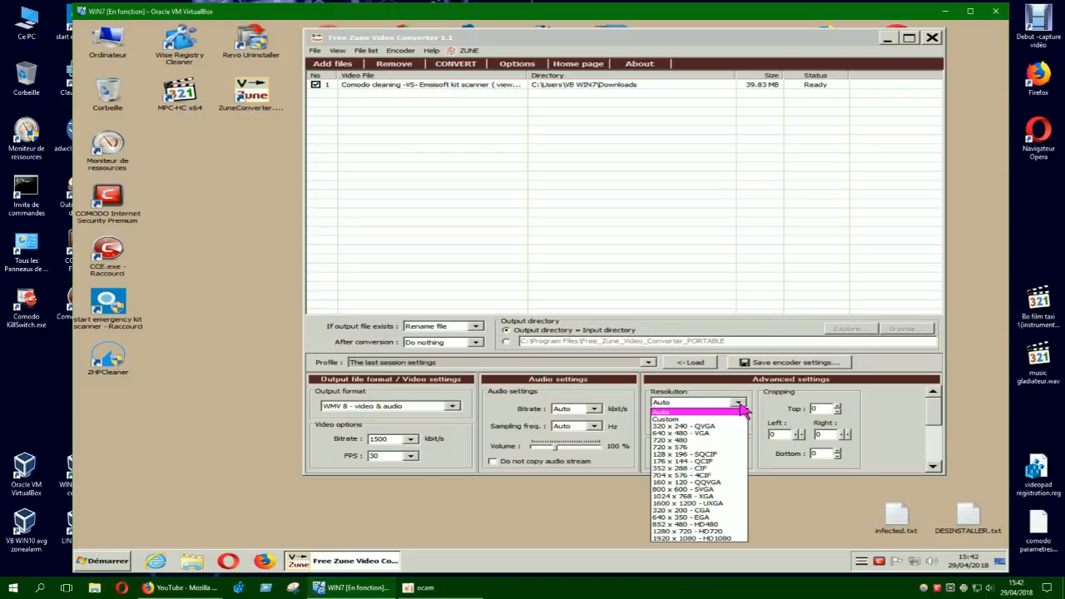
click(677, 419)
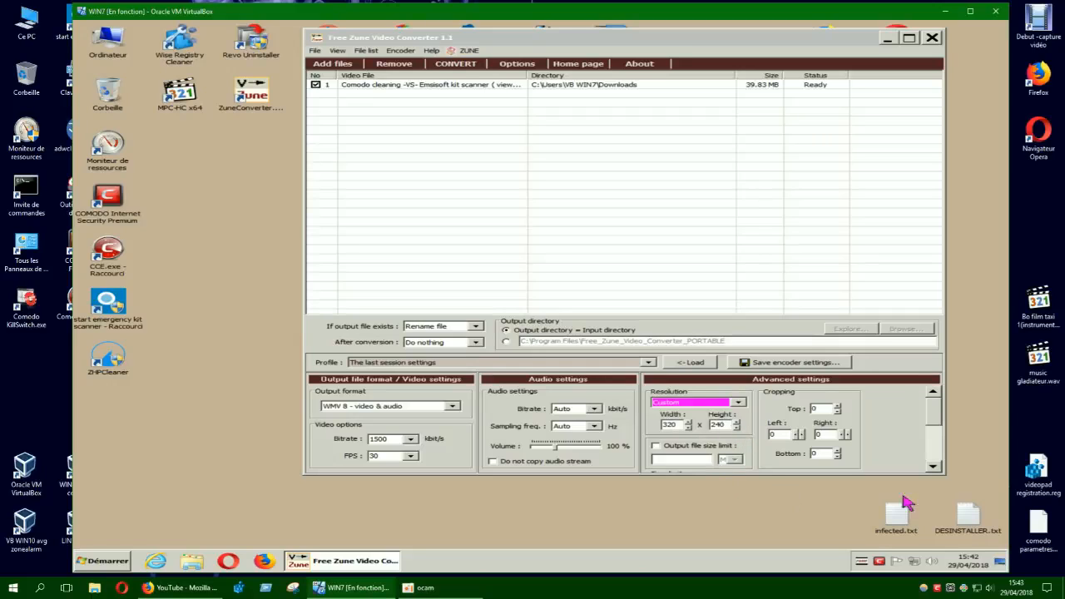
mouse_move(934, 419)
mouse_down()
mouse_move(936, 427)
mouse_move(936, 416)
mouse_up()
click(738, 402)
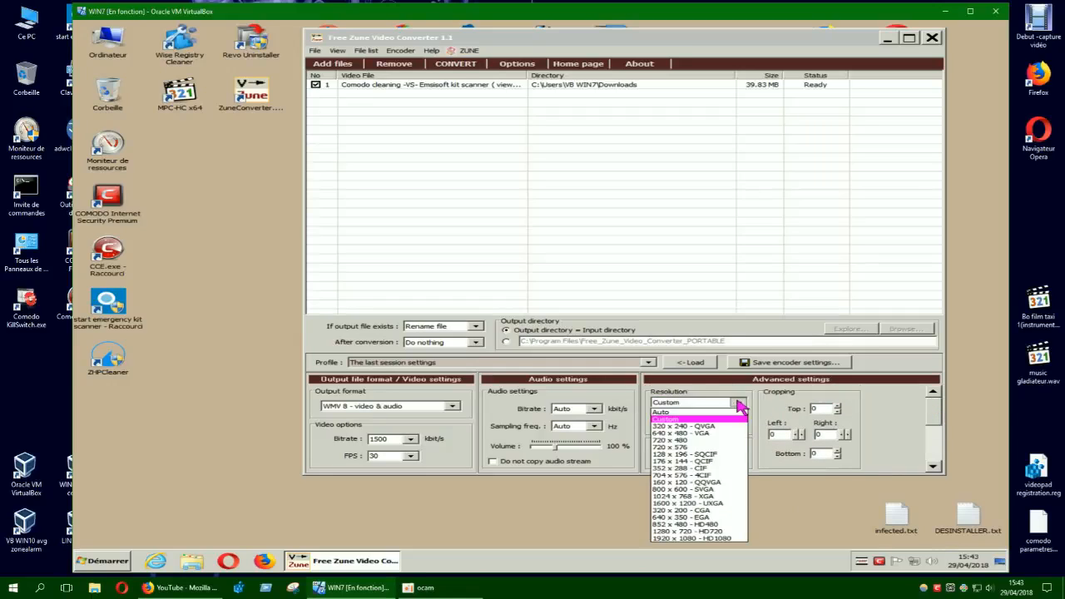
click(672, 413)
- Try an output file size limit of 40 MB and turn the limit off again
drag(936, 415, 936, 425)
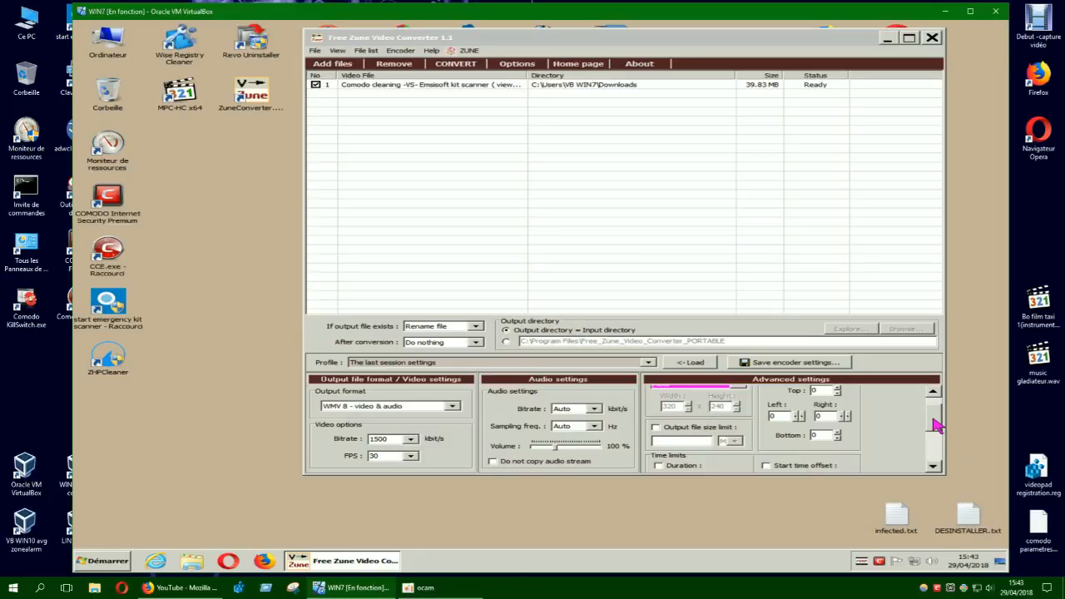
drag(936, 424, 935, 425)
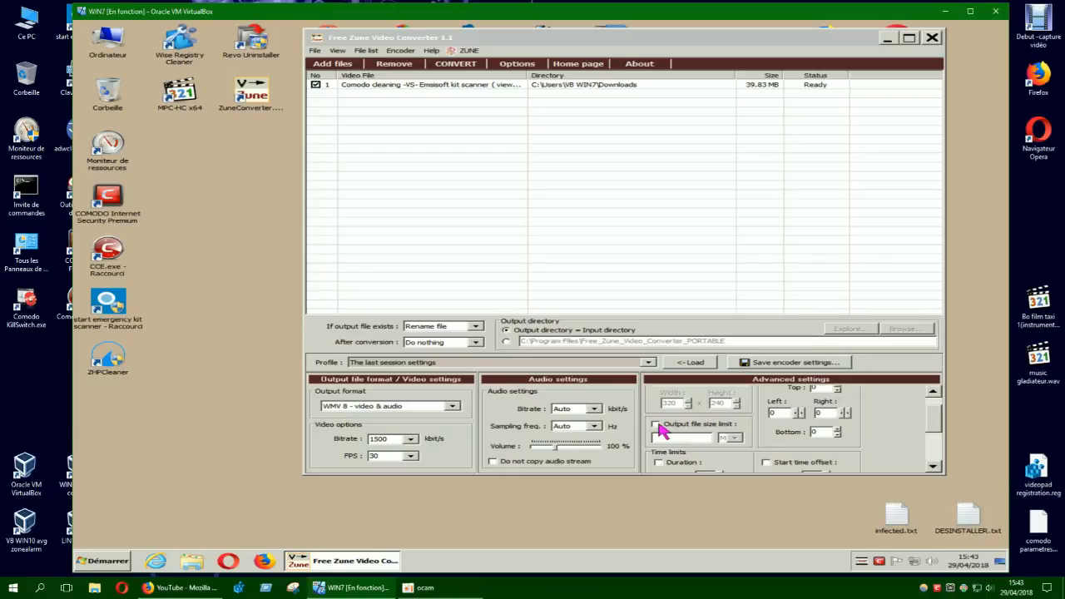
click(735, 439)
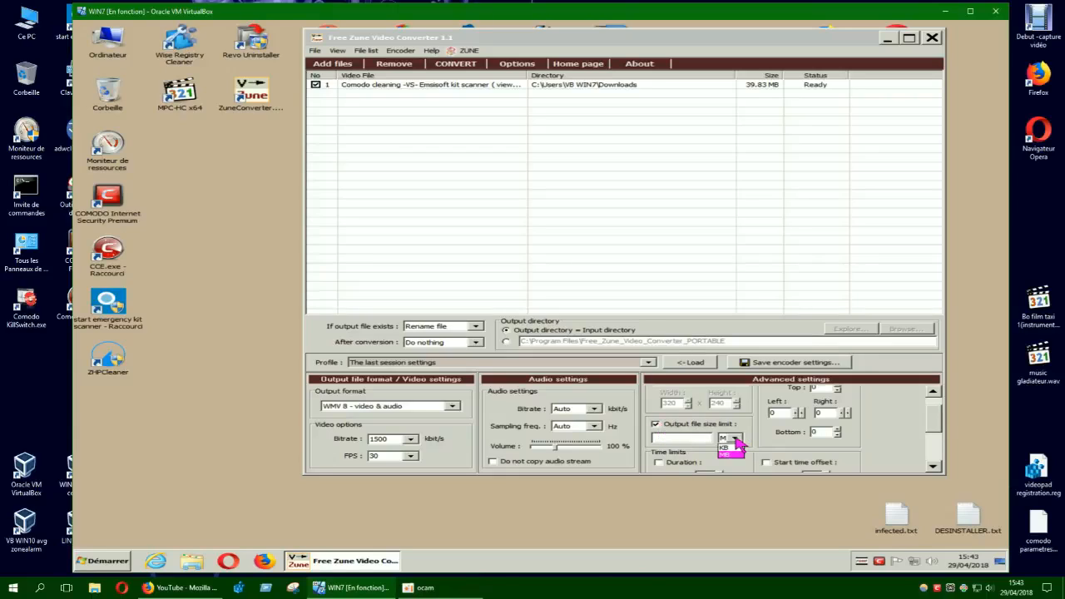
click(732, 447)
click(675, 438)
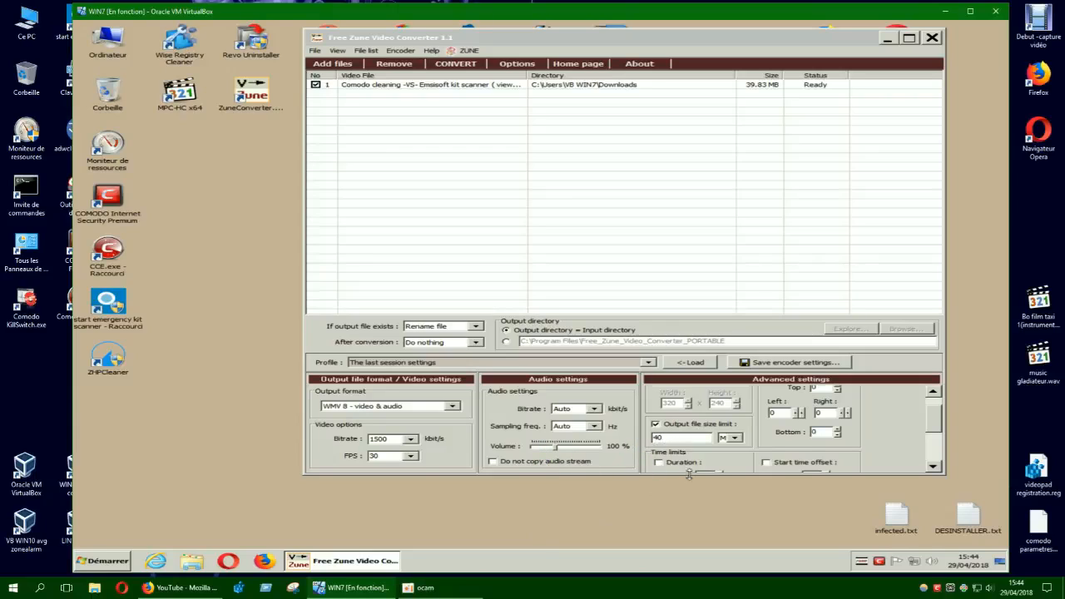
click(655, 425)
- Examine the time limits, start time offset and additional FFmpeg command-line parameters among the advanced settings
drag(943, 428, 940, 446)
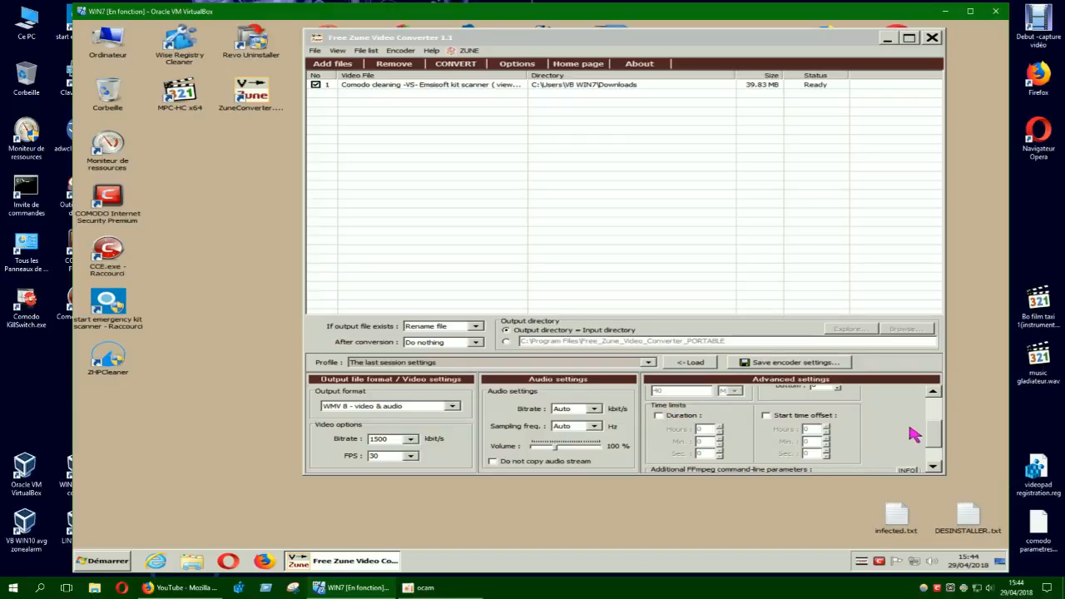
drag(938, 439, 938, 448)
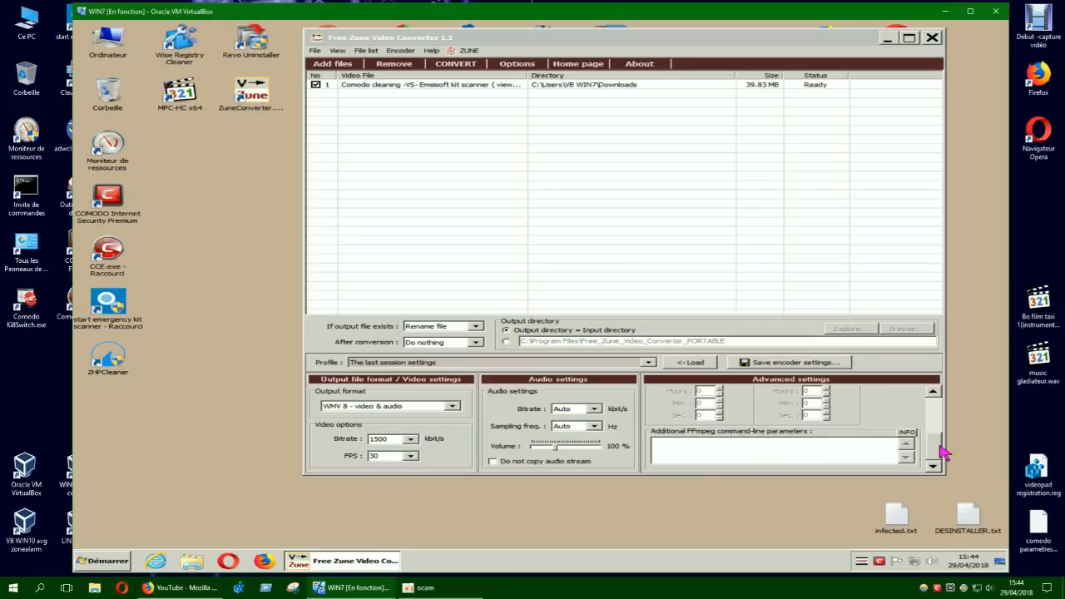
drag(938, 452, 938, 420)
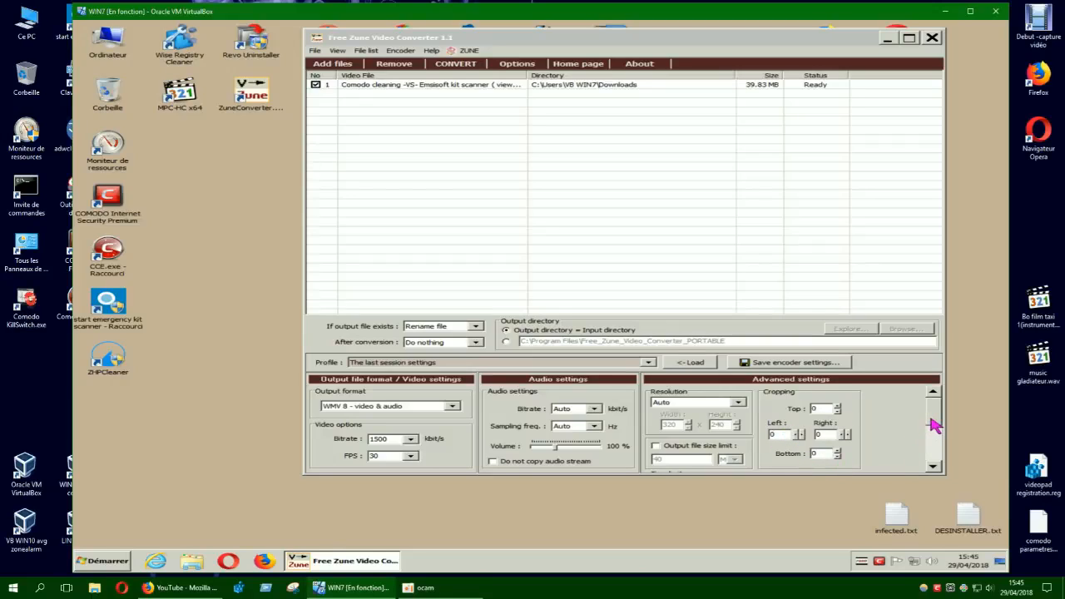
drag(935, 418, 940, 403)
mouse_move(931, 421)
mouse_down()
mouse_move(935, 455)
mouse_move(937, 422)
mouse_up()
- Convert the listed video, follow the encoder output in an enlarged conversion window, and close that window once encoding is done
click(462, 70)
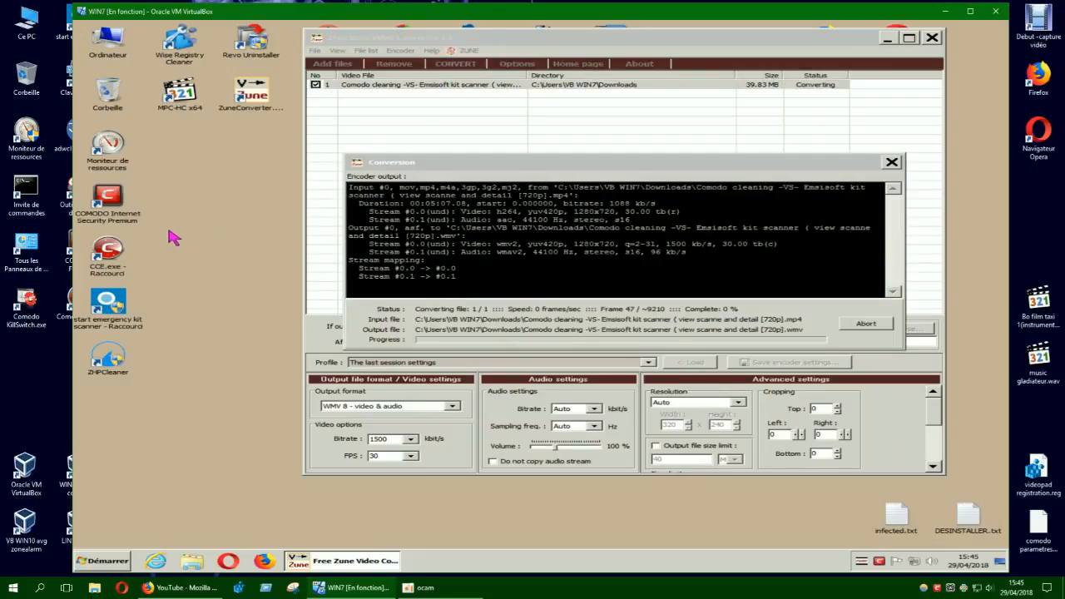
drag(445, 166, 254, 58)
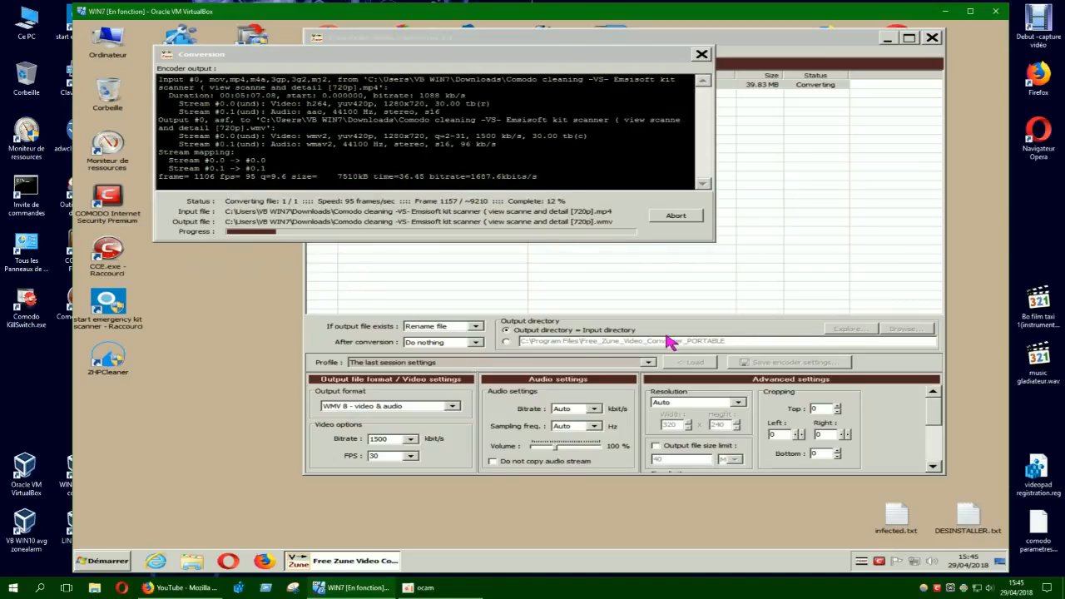
drag(717, 256, 760, 371)
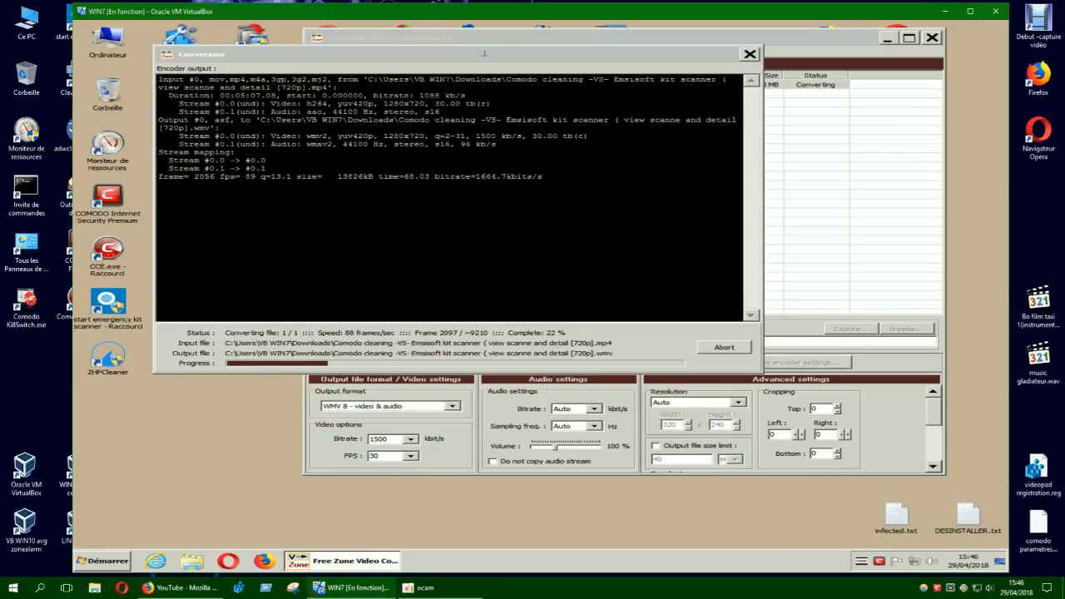
drag(487, 60, 518, 209)
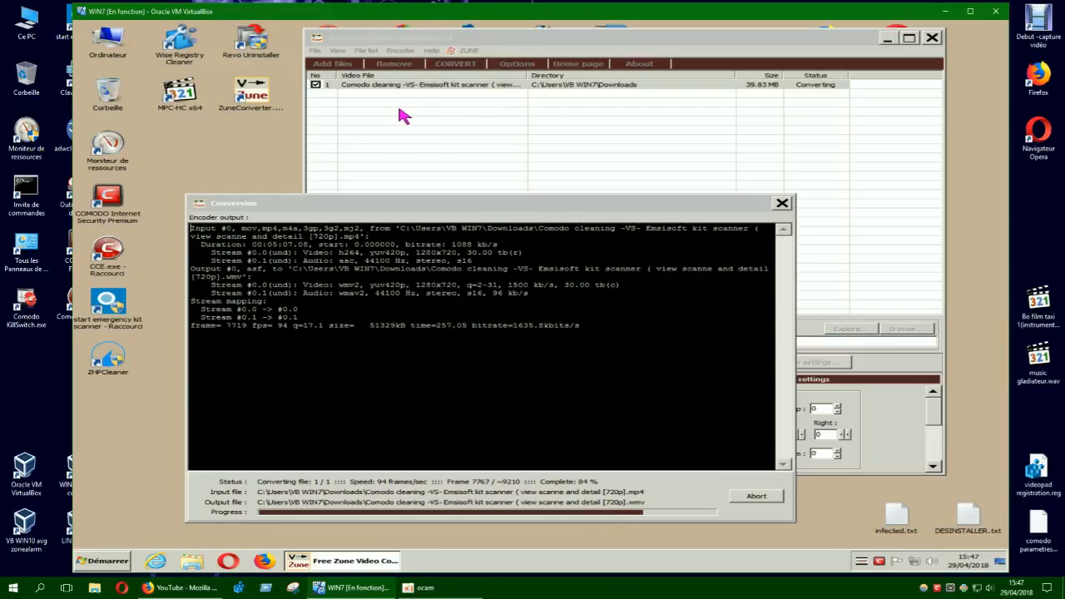
drag(464, 209, 859, 147)
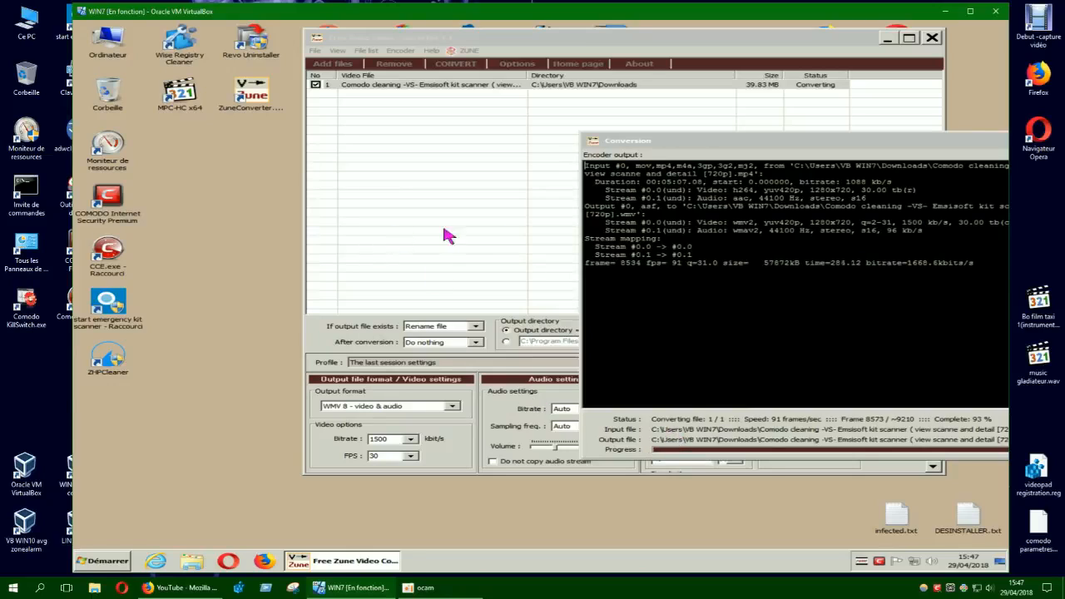
drag(719, 146, 249, 210)
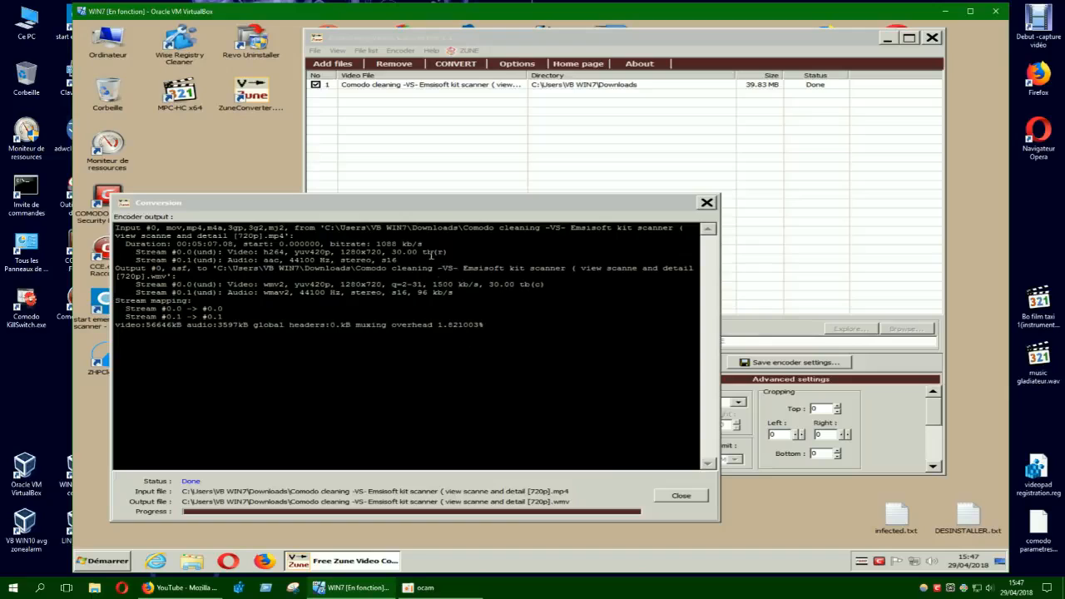
drag(439, 210, 525, 120)
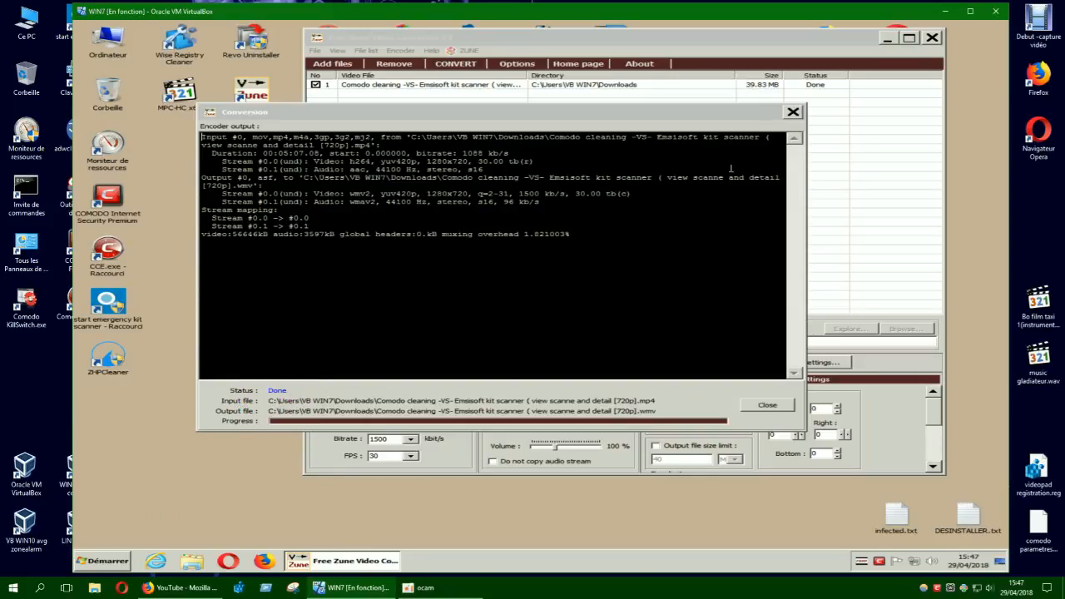
click(793, 113)
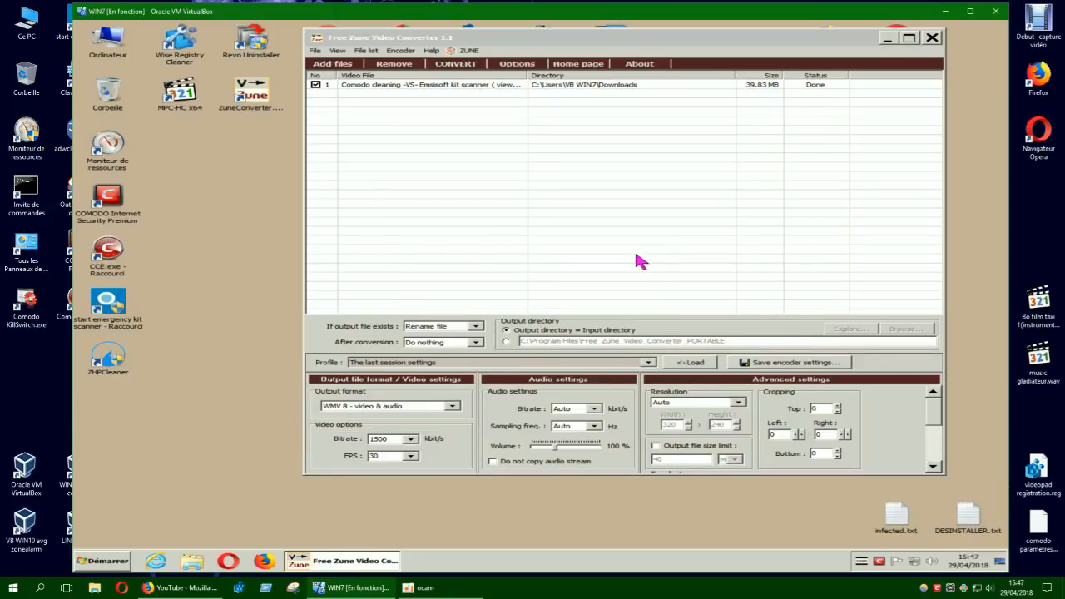
- Look through the after-conversion actions and leave the setting at Do nothing
click(475, 343)
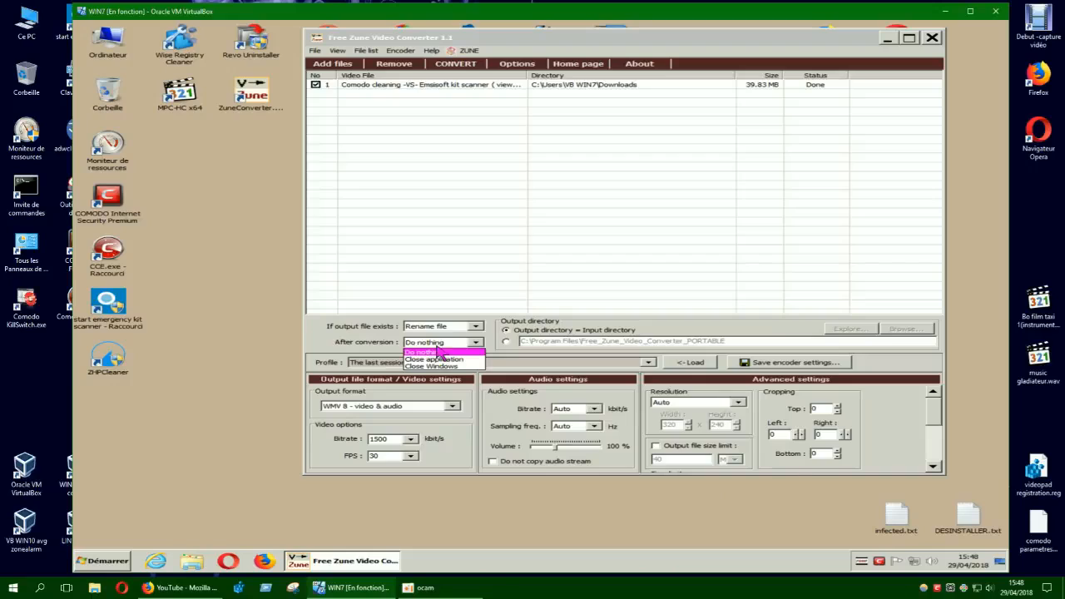
click(471, 343)
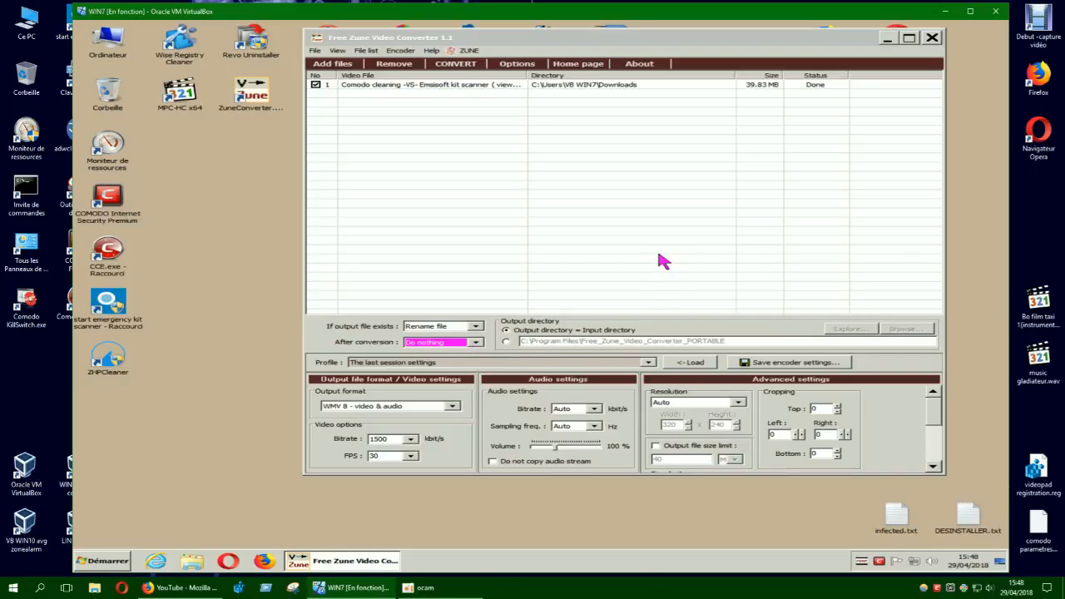
- Open the Downloads (Téléchargements) folder and compare the file details of the original MP4 and the converted WMV
click(191, 563)
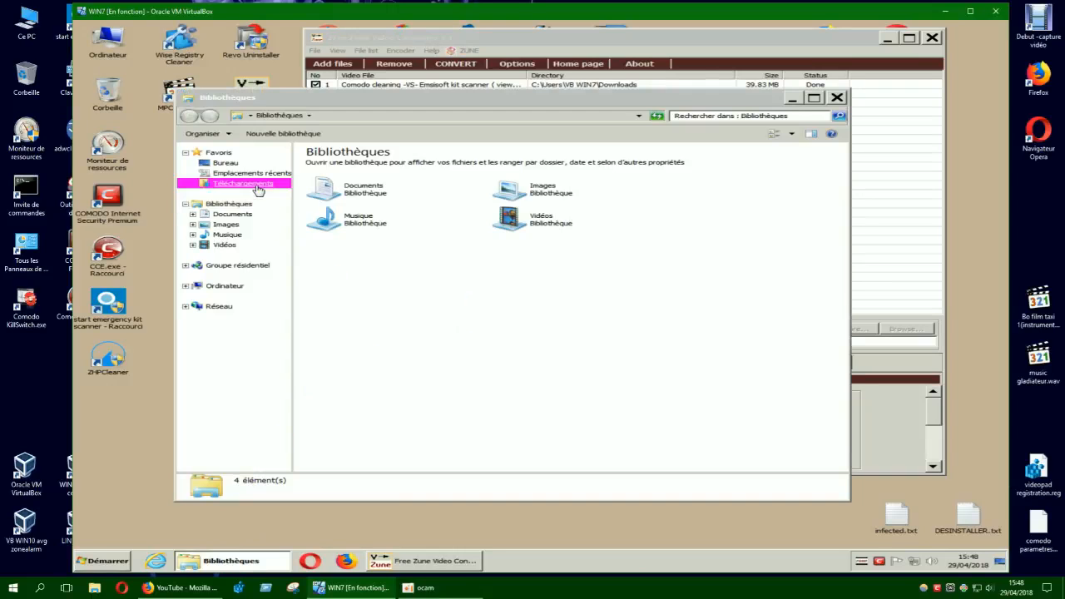
click(258, 185)
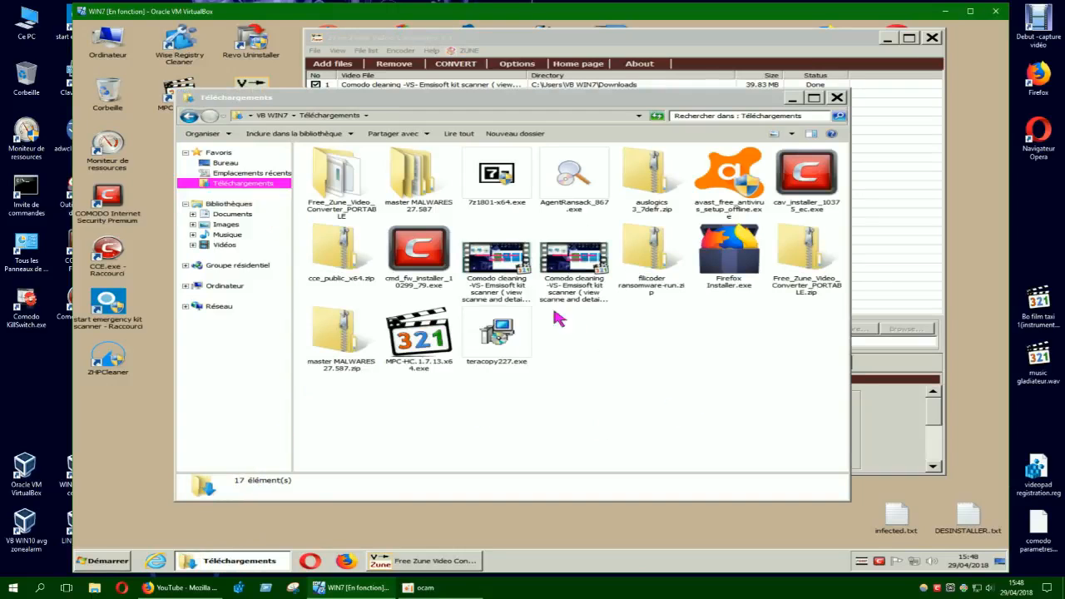
click(507, 264)
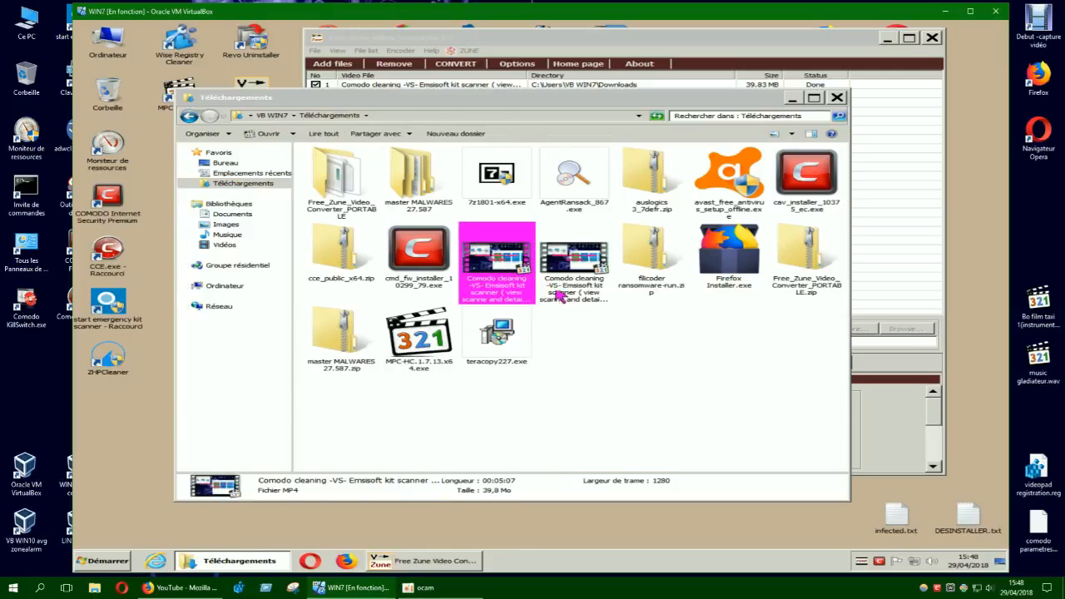
click(580, 263)
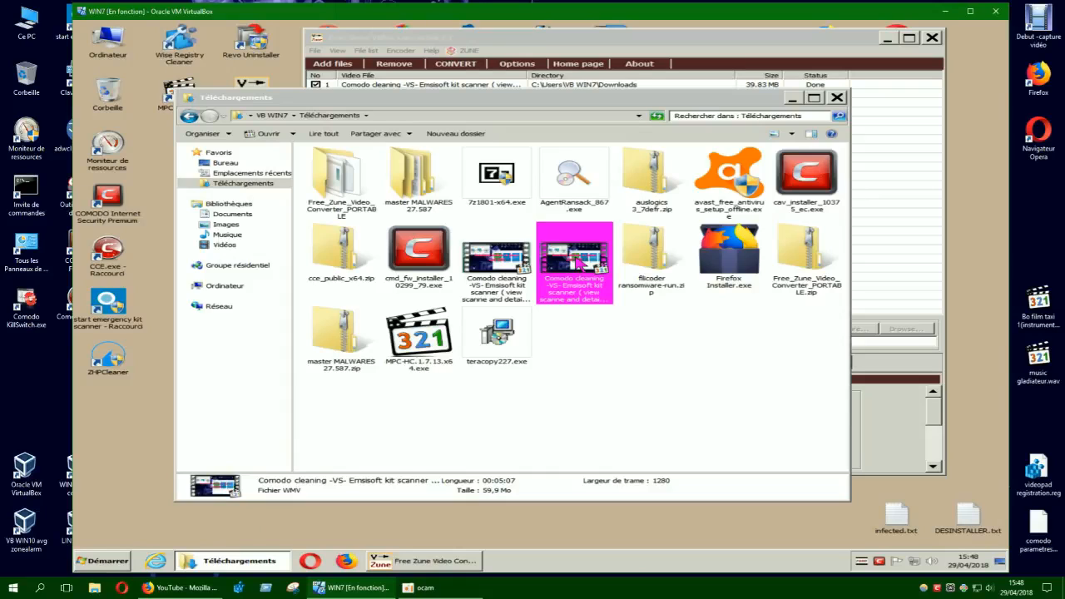
- Maximize the folder window, view the converted WMV file's properties, and close them
click(814, 97)
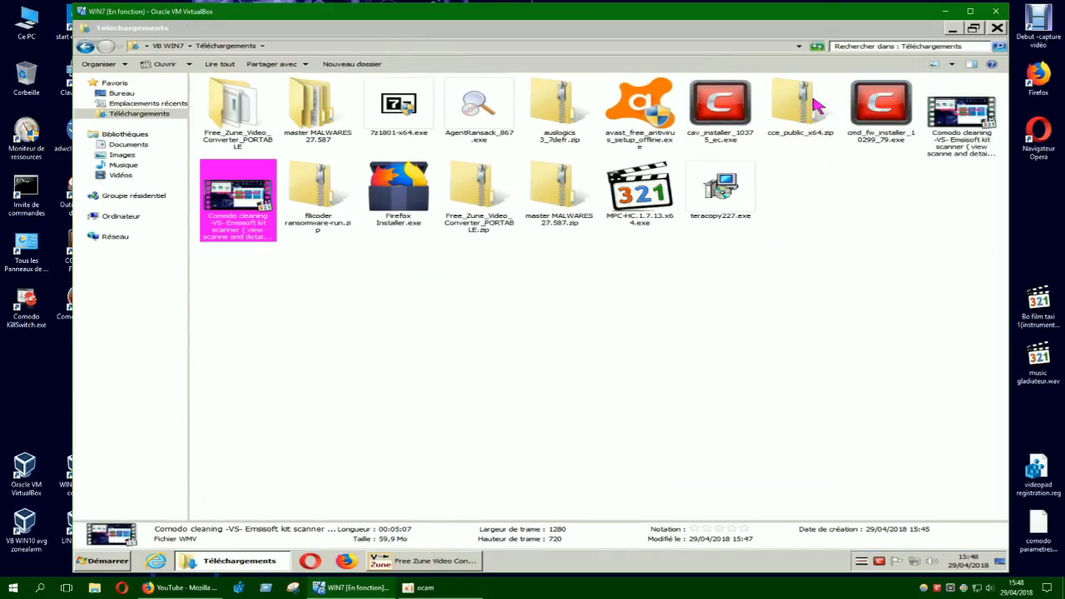
right_click(241, 209)
click(278, 366)
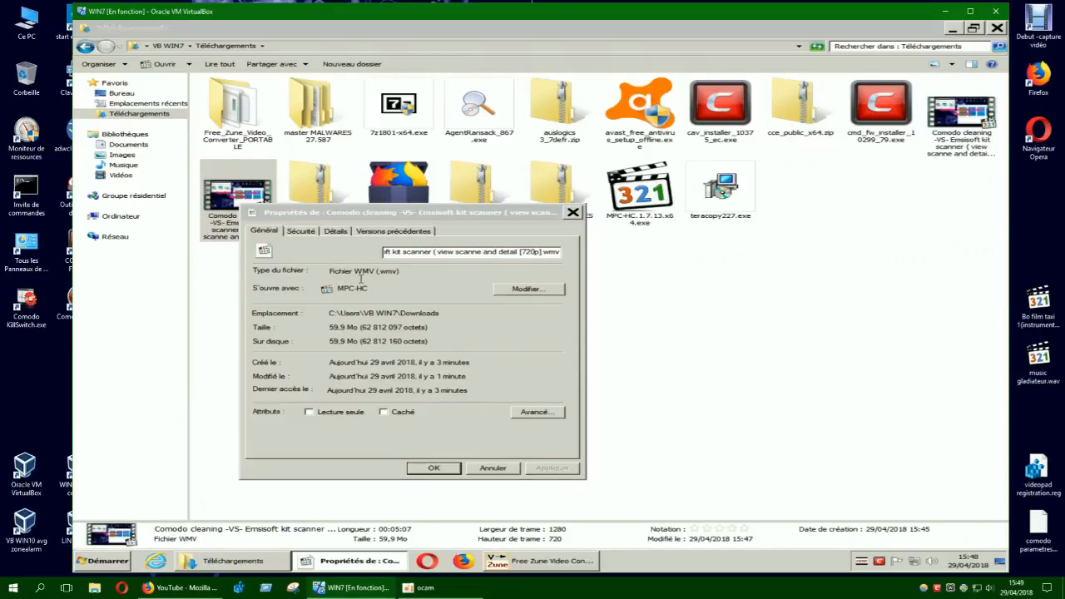
click(573, 213)
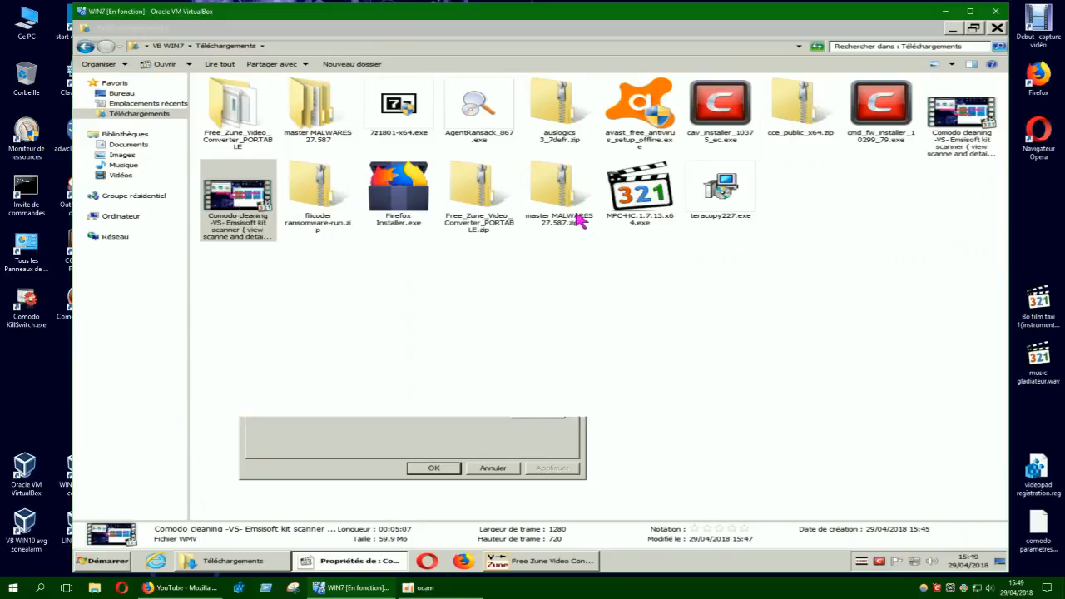
- Play the converted WMV video in MPC-HC and raise the host system's speaker volume
double_click(246, 215)
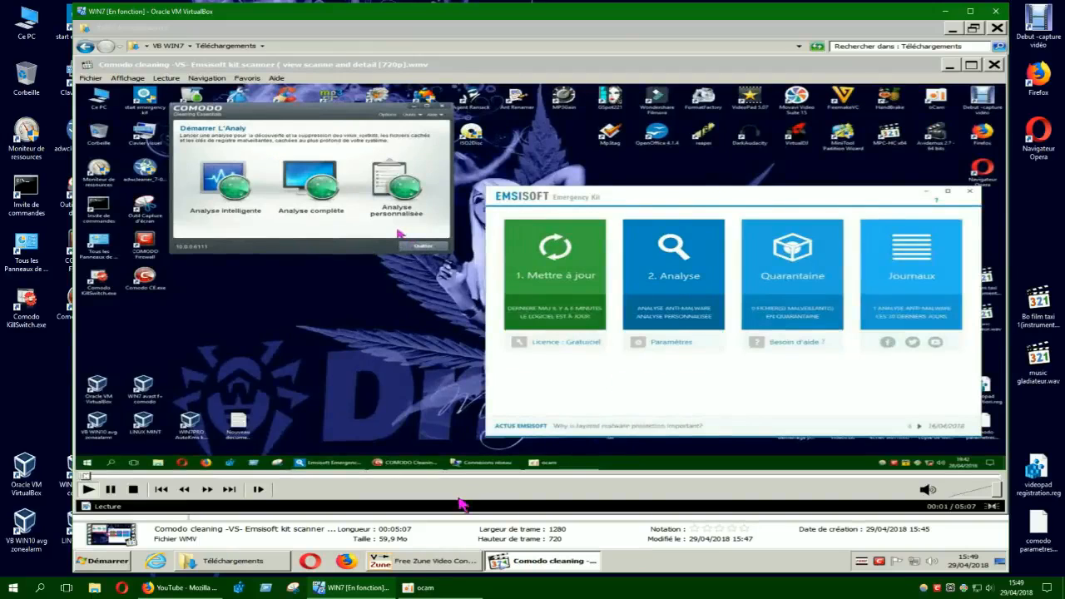
click(989, 587)
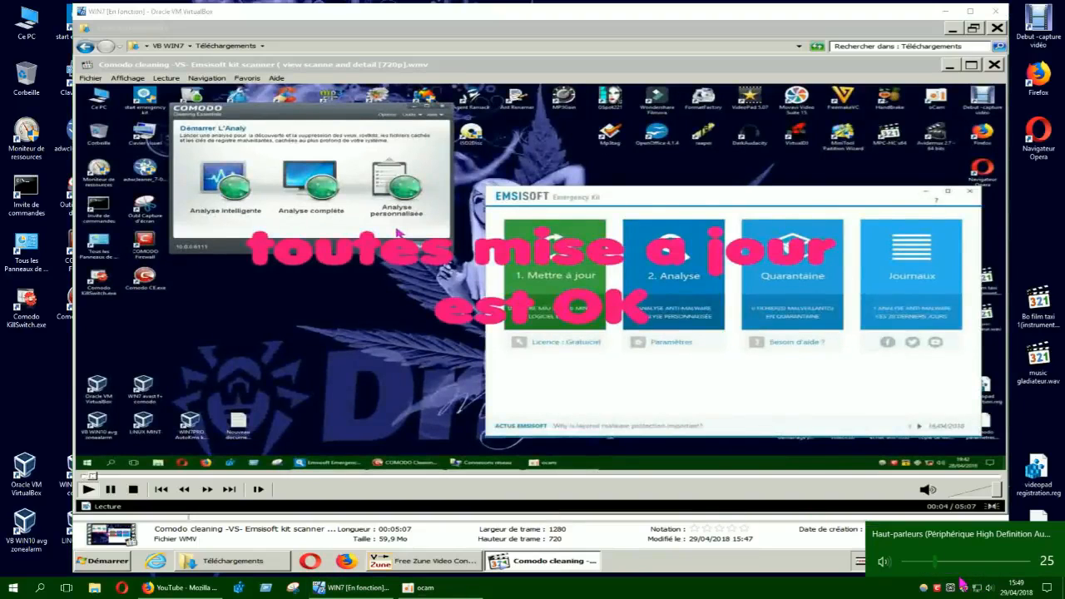
drag(936, 567, 971, 569)
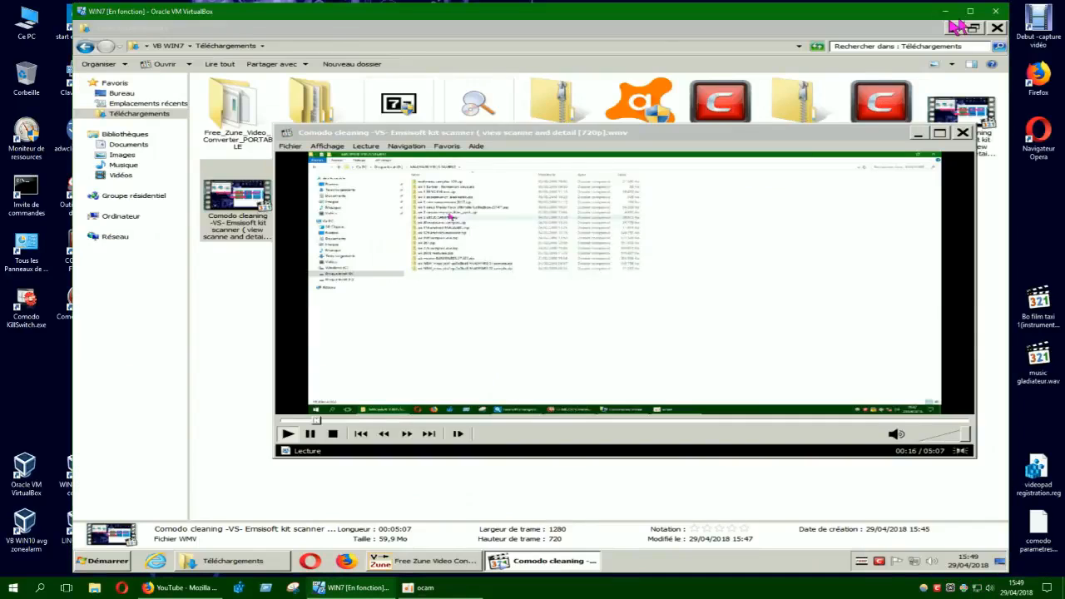
- Minimize the folder window, reposition and enlarge the player, skip the video ahead to about 00:41, and stop playback
click(954, 29)
drag(801, 129, 715, 113)
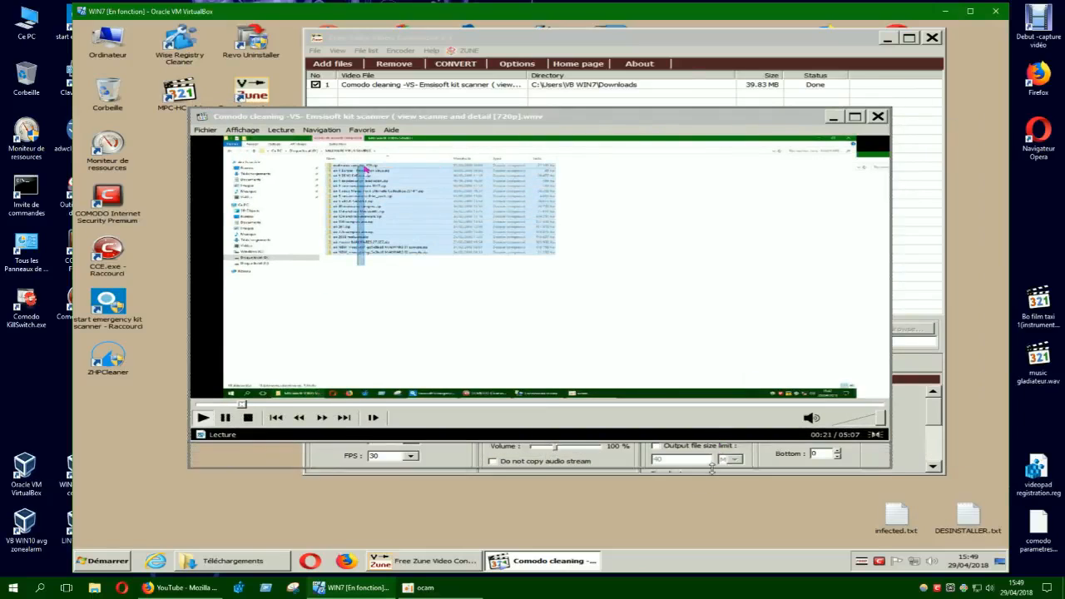
drag(711, 442, 711, 480)
click(290, 442)
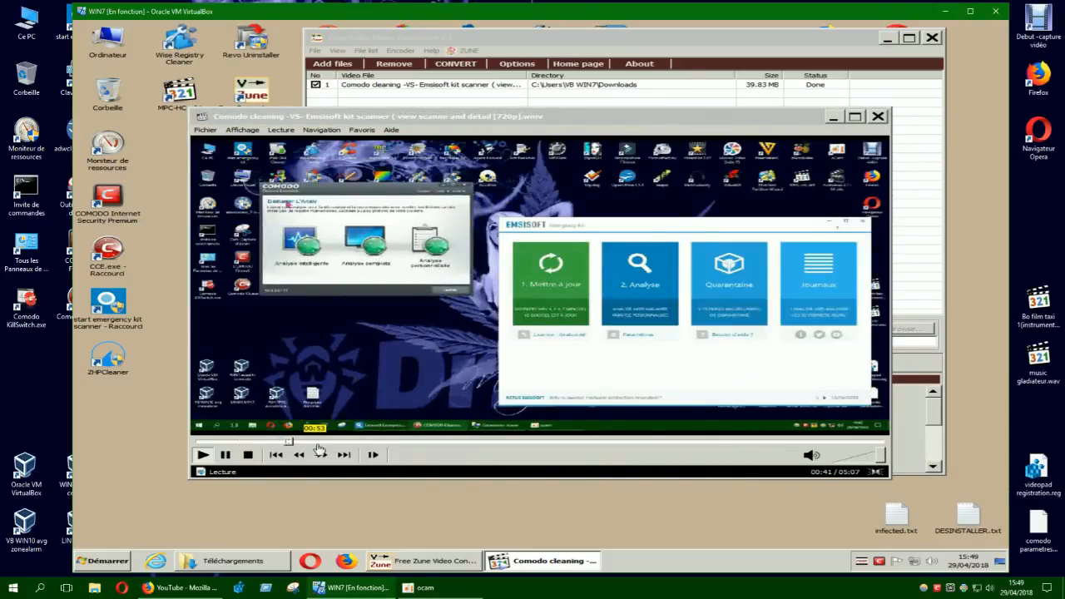
click(248, 455)
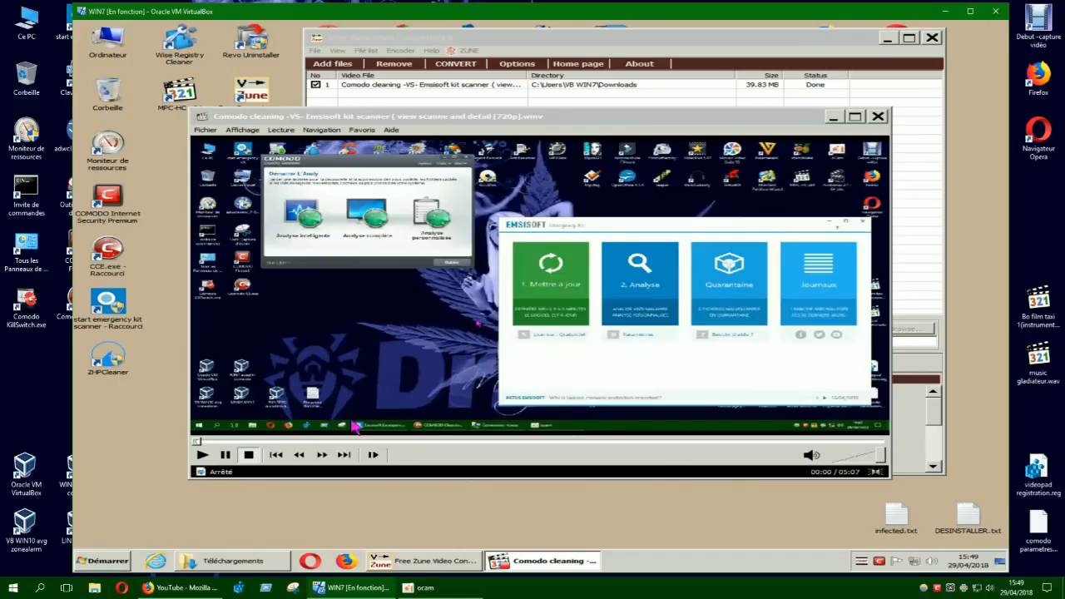
- Close the video player, delete the converted WMV file from the Downloads (Téléchargements) folder, and close the folder
click(878, 117)
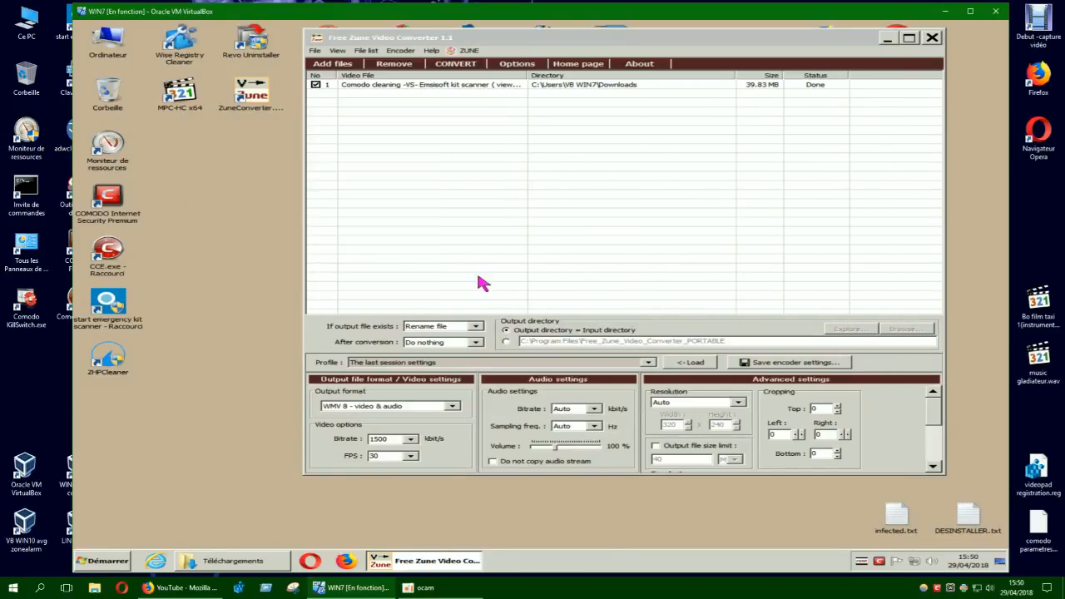
click(250, 560)
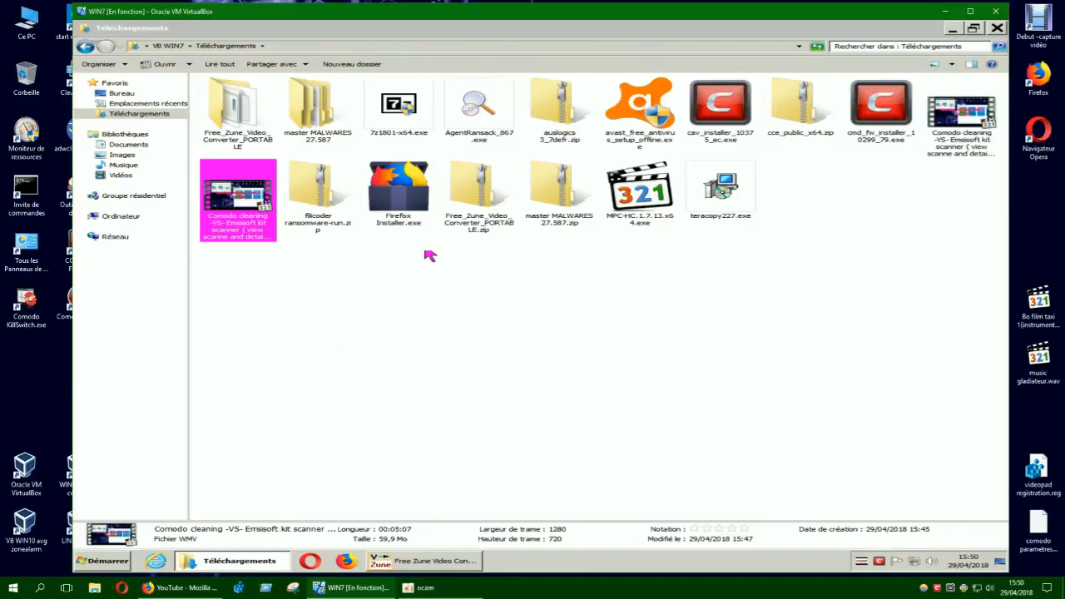
right_click(263, 208)
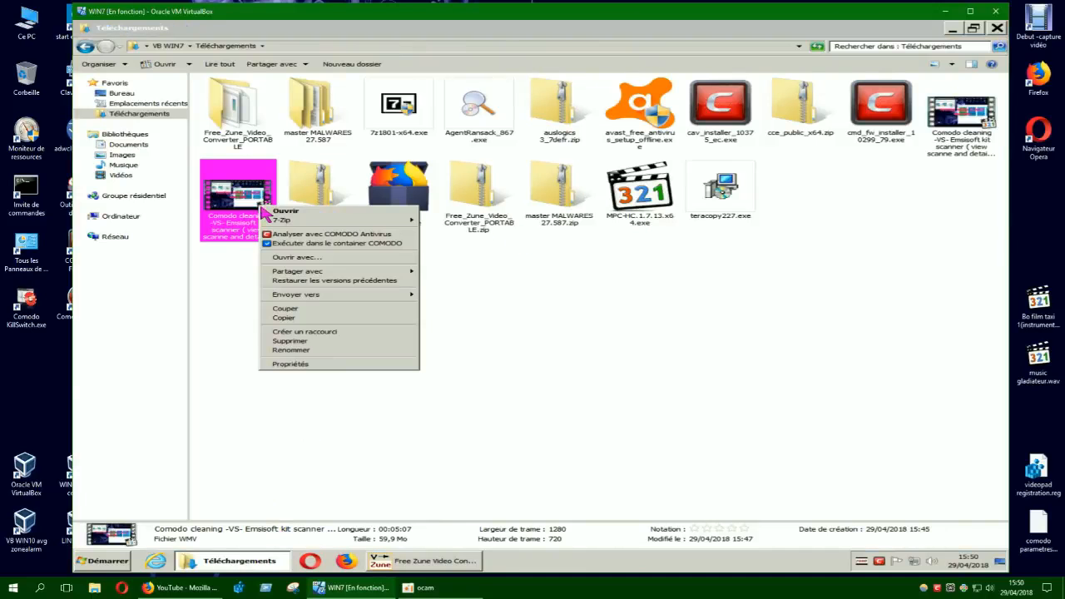
click(297, 343)
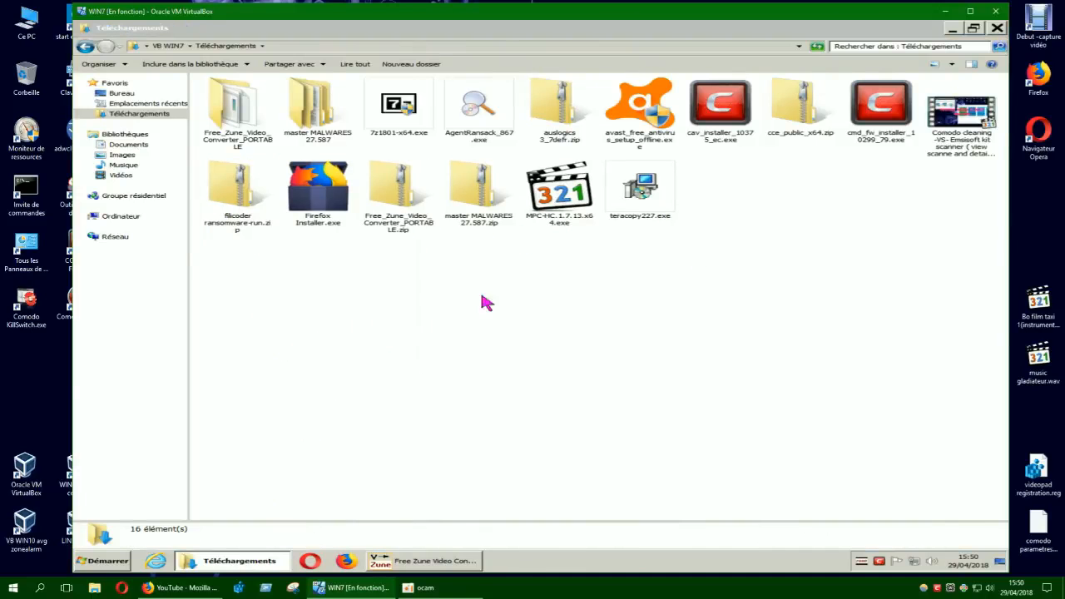
click(997, 28)
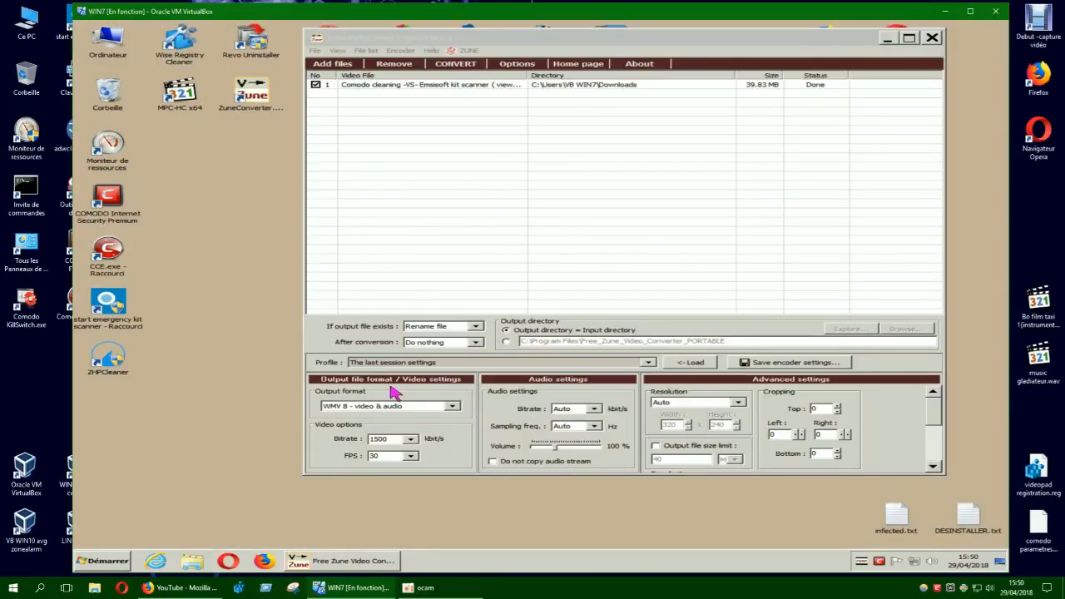
- Convert the listed video with the output format MOV (H.264 / AAC) - video & audio, and close the conversion window when done
click(453, 408)
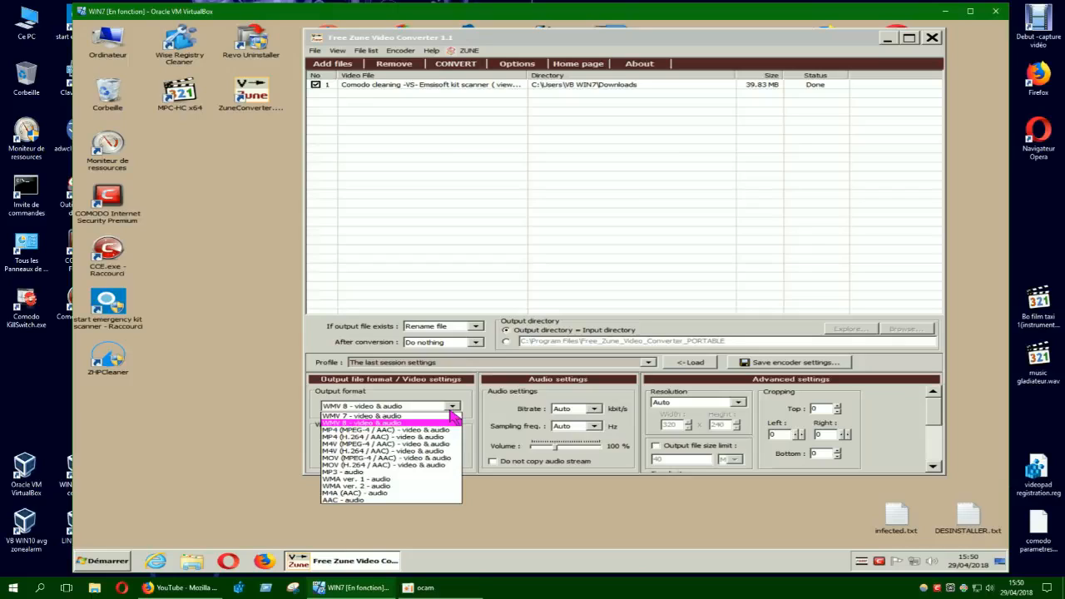
click(379, 465)
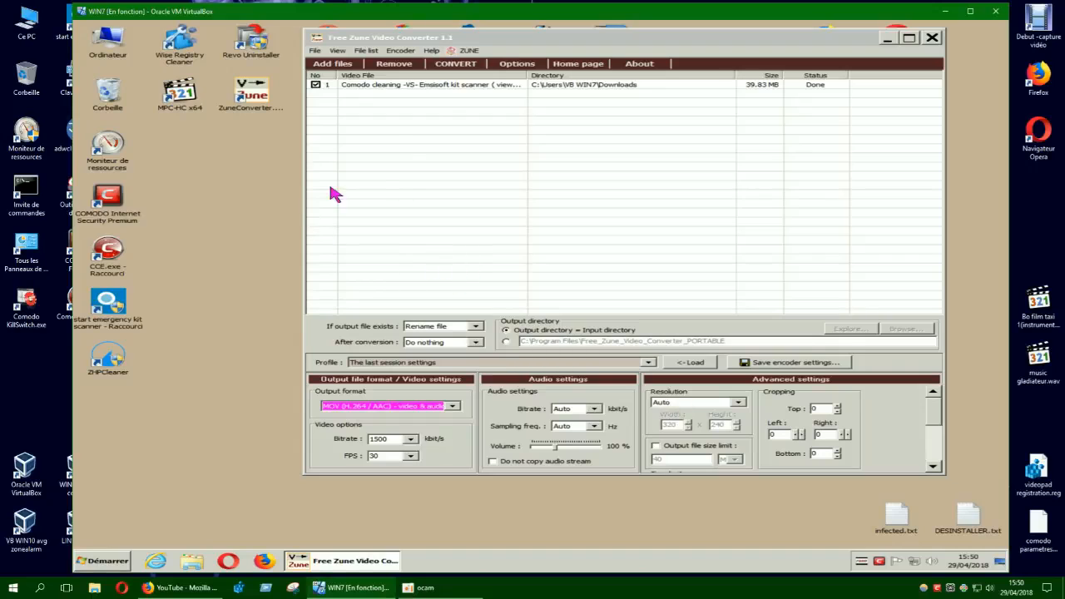
click(457, 65)
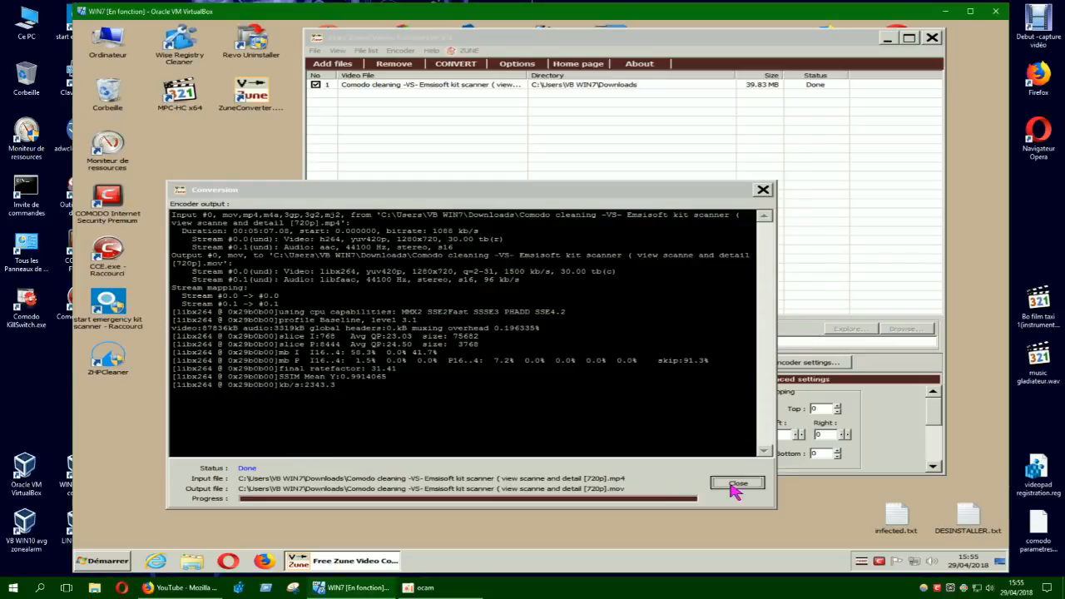
click(735, 485)
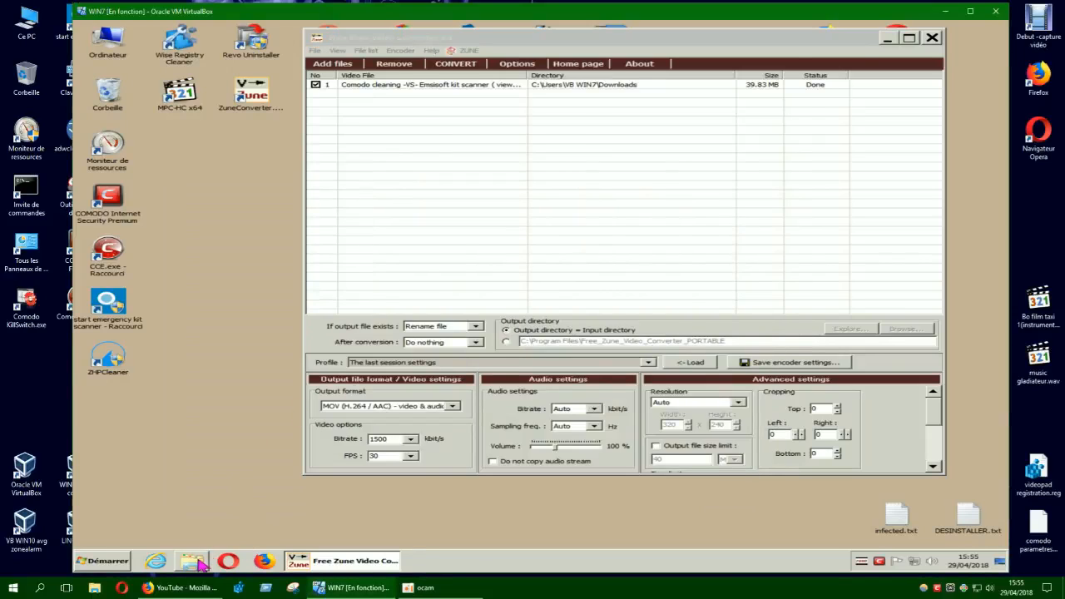
- Reopen the Downloads (Téléchargements) folder, view the original MP4 file's properties, and close them
click(202, 558)
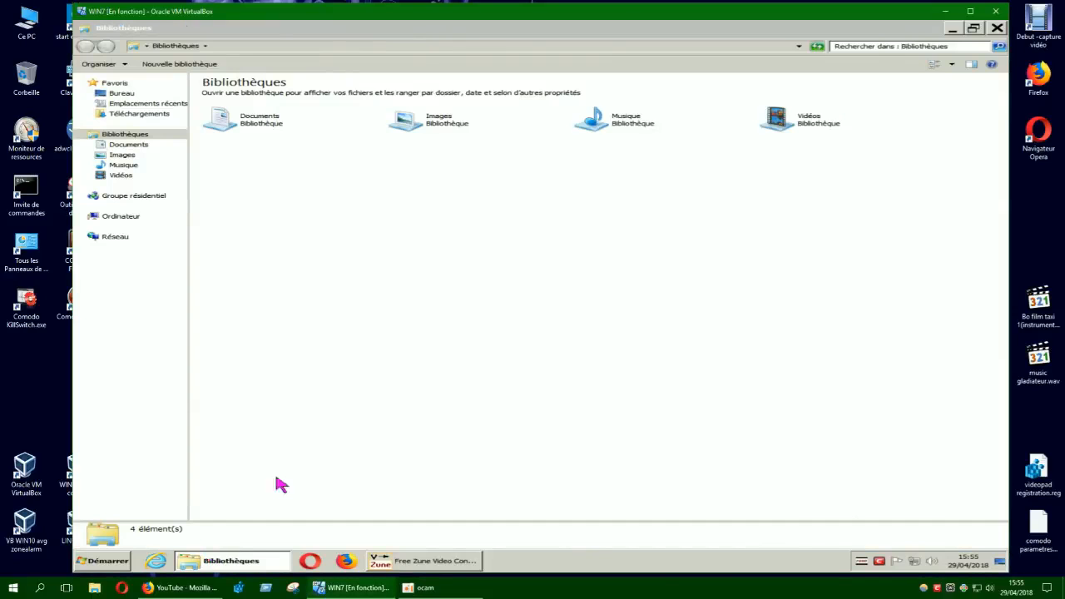
click(153, 114)
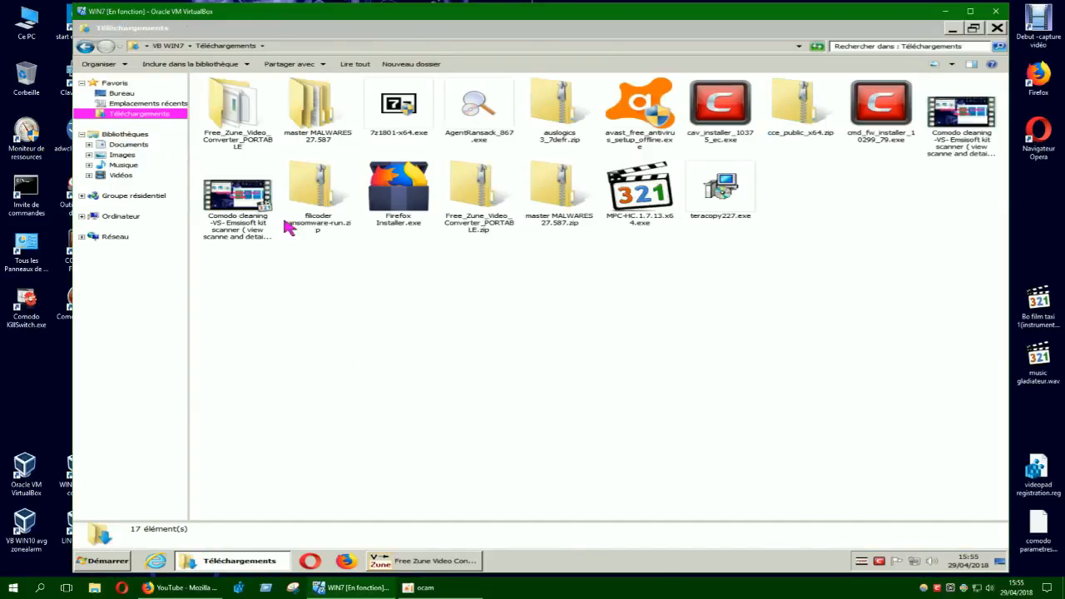
click(968, 129)
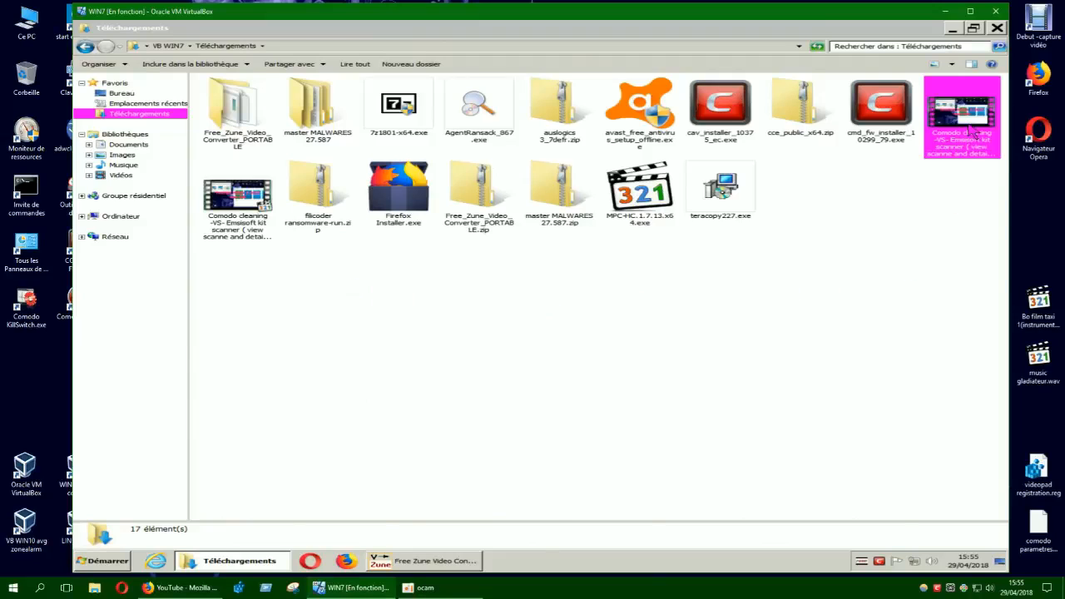
click(246, 214)
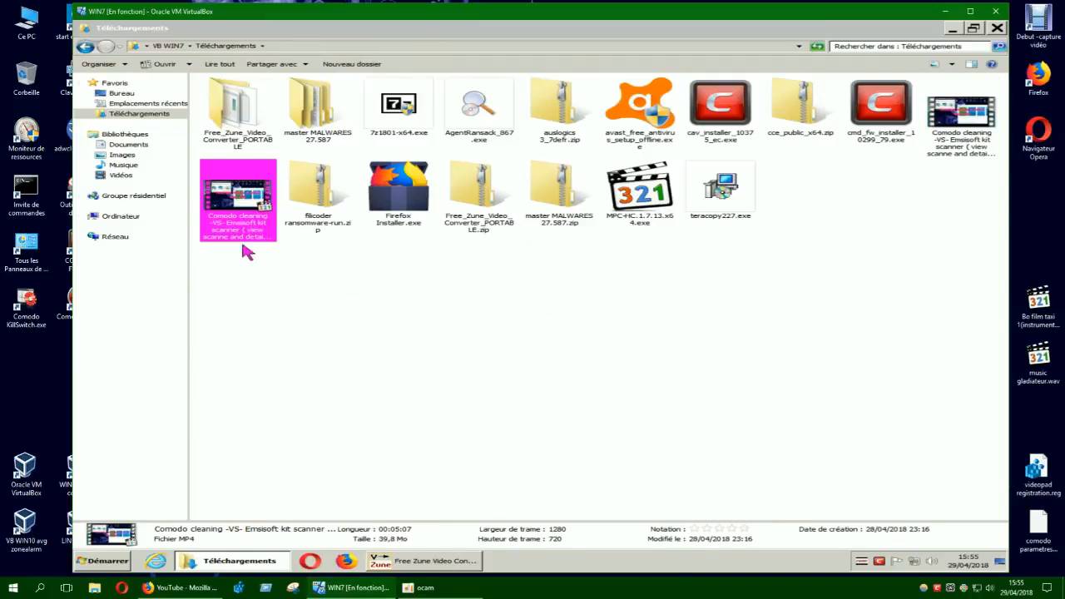
right_click(240, 200)
click(275, 357)
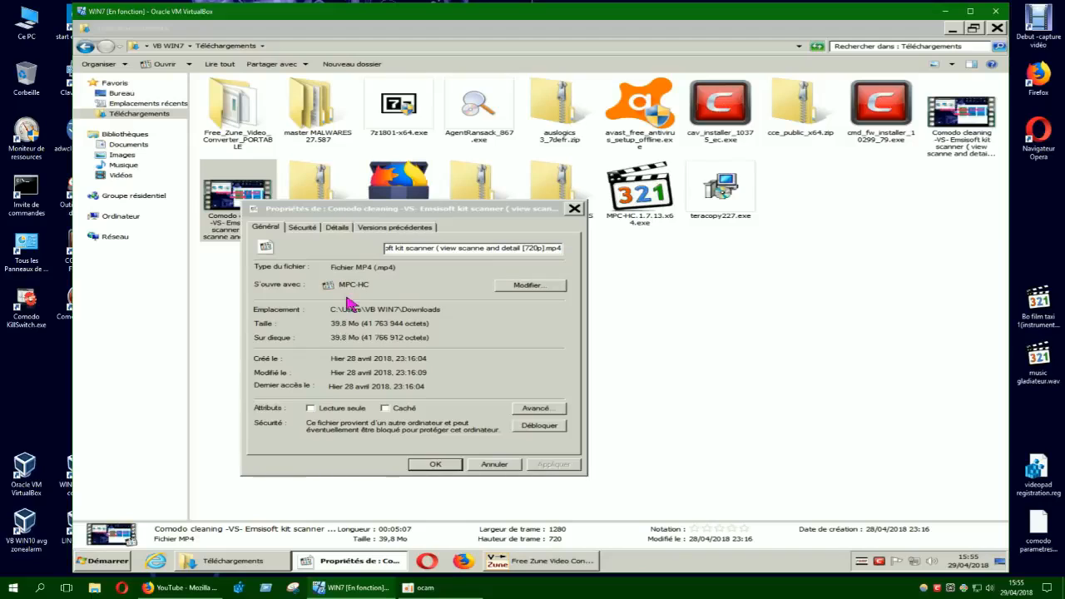
click(573, 208)
click(903, 231)
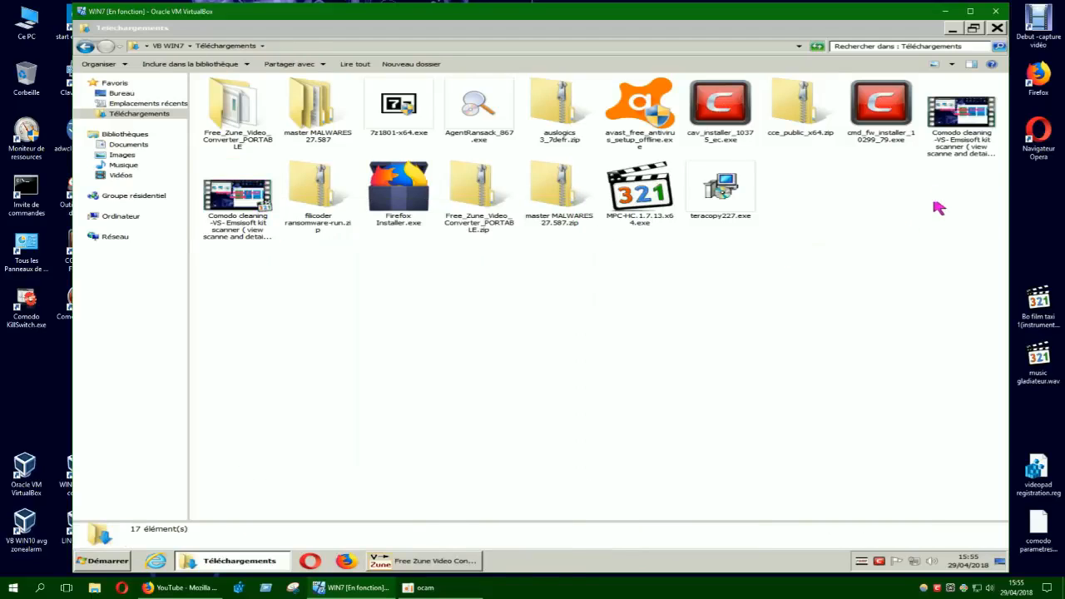
- Open the converted MOV file's properties, set MPC-HC as the program that opens it, and confirm
click(962, 123)
right_click(963, 123)
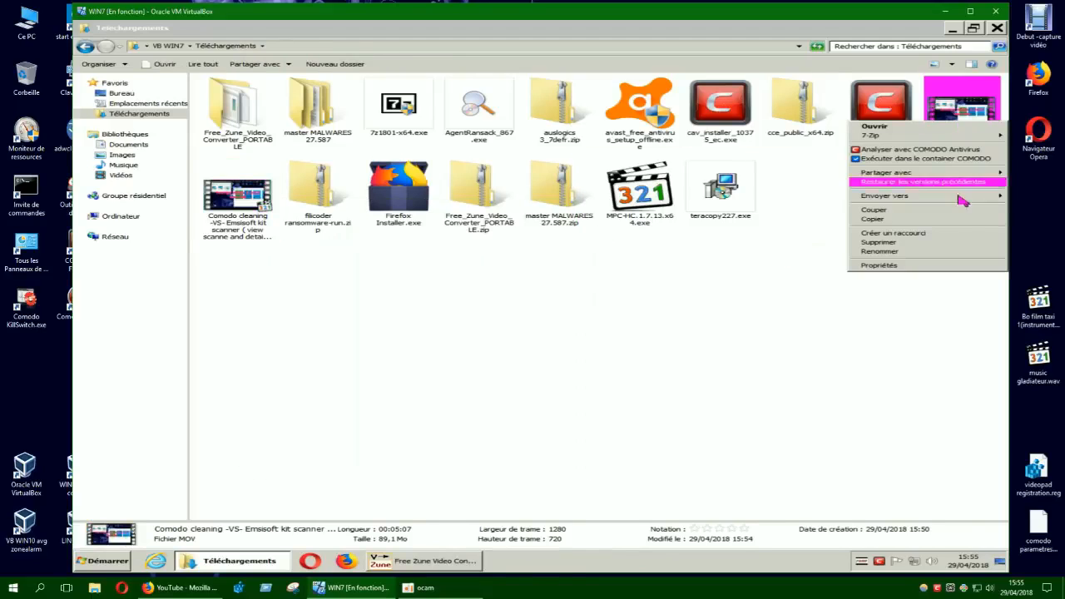
click(912, 268)
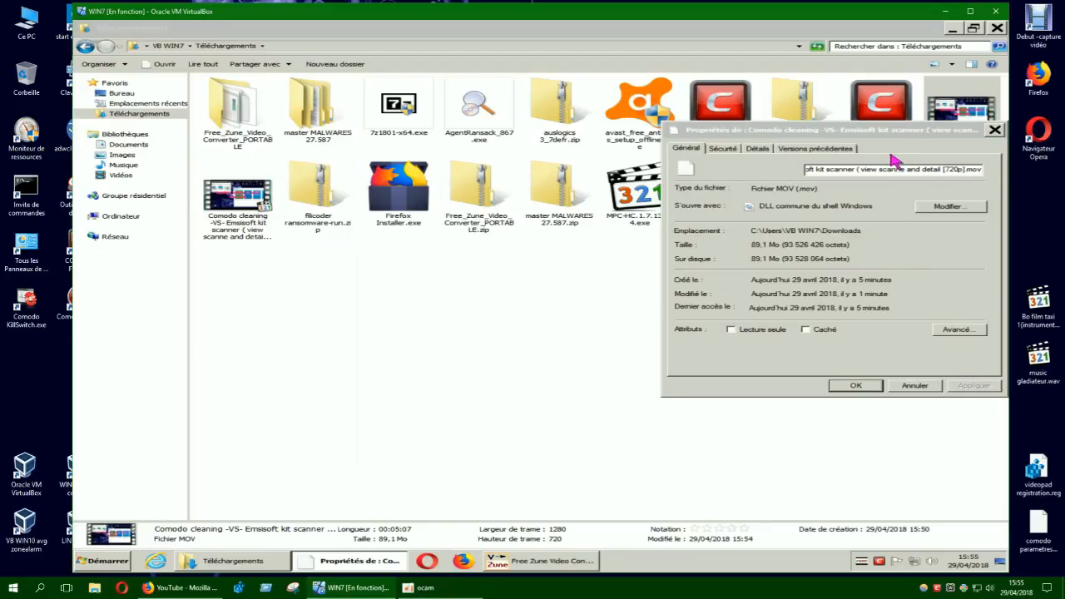
drag(894, 132, 686, 280)
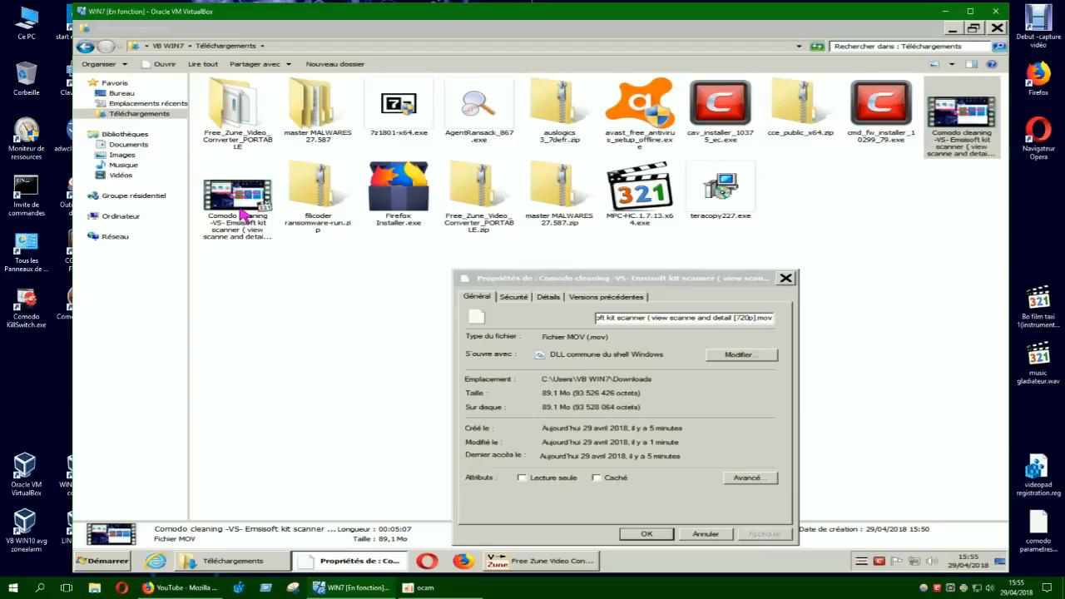
drag(705, 280, 657, 166)
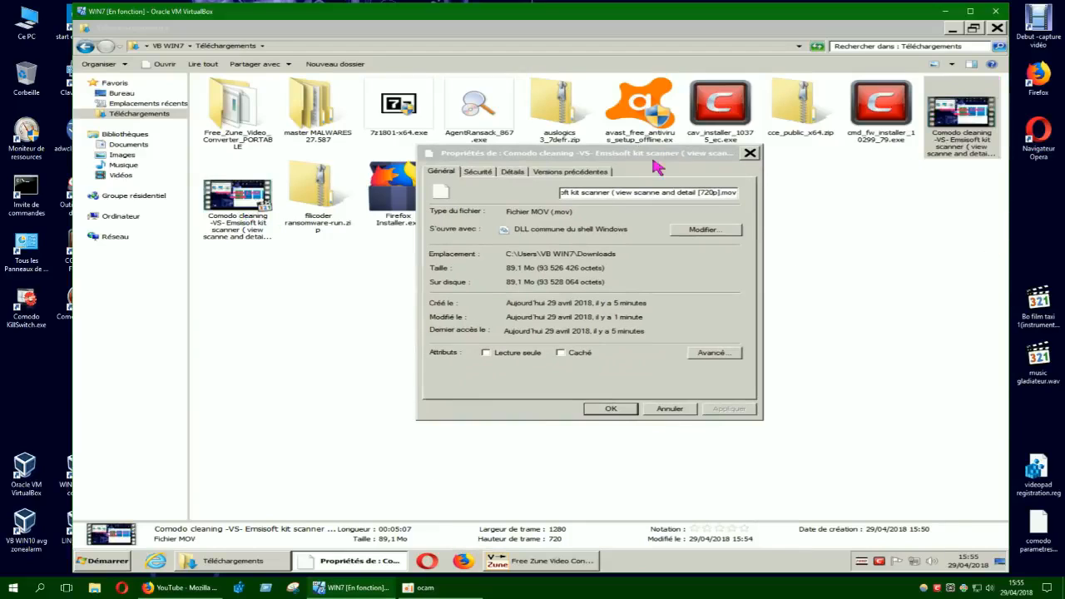
click(703, 233)
click(379, 248)
click(650, 400)
click(721, 409)
click(620, 411)
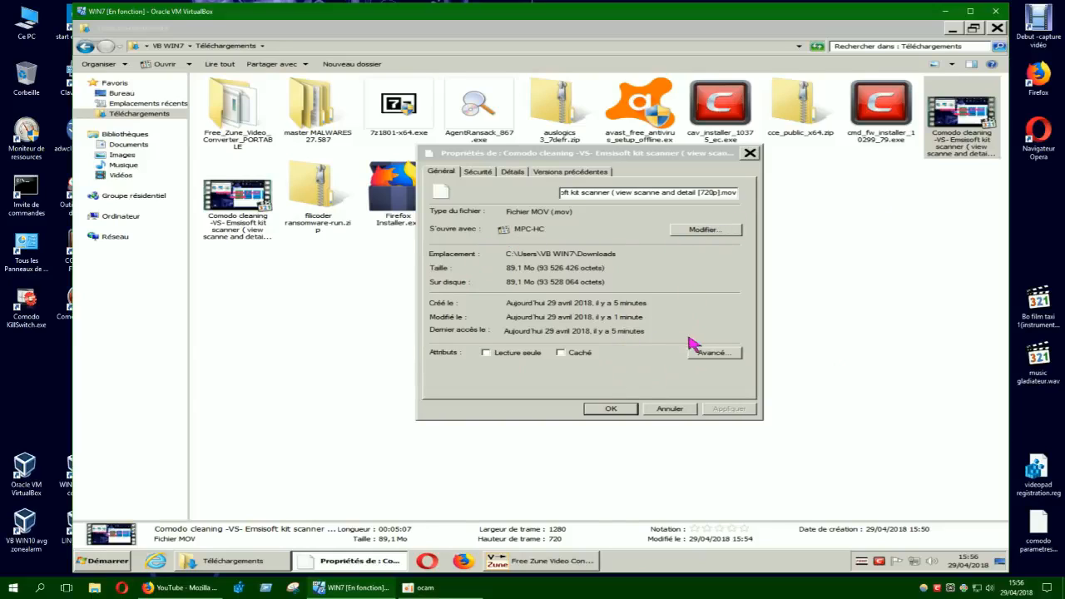
click(617, 410)
click(840, 285)
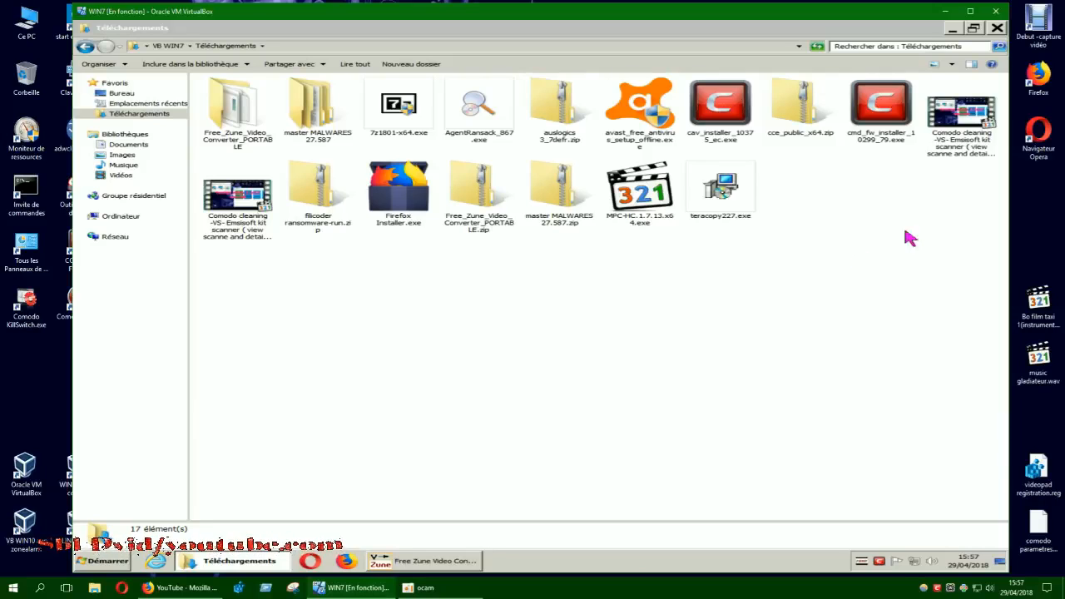
- Play the converted MOV video in MPC-HC, dismissing the renderer error, then stop playback and close the player
click(959, 138)
double_click(959, 137)
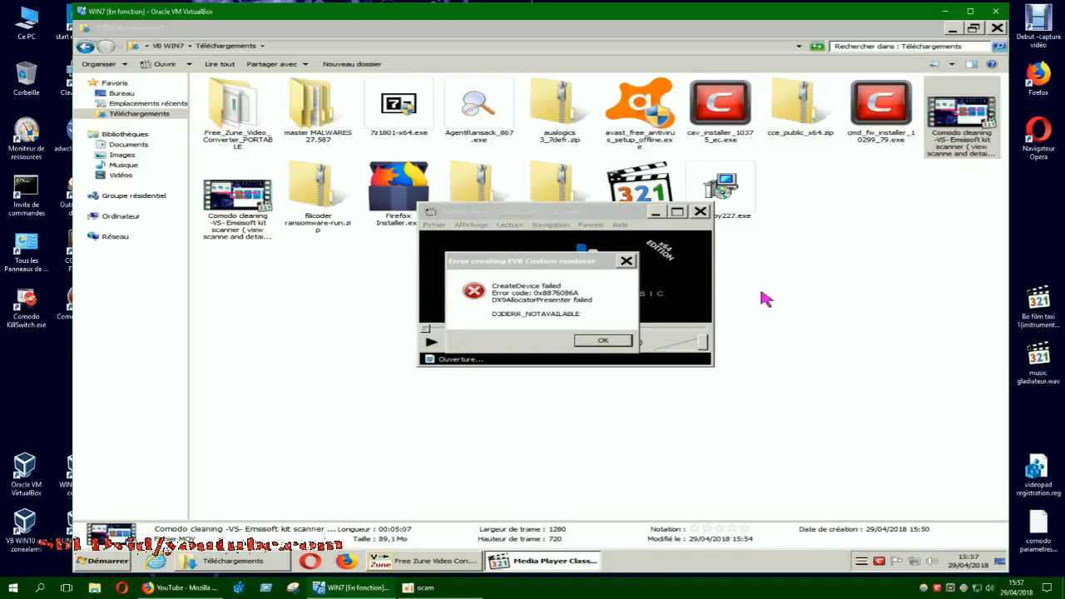
click(622, 342)
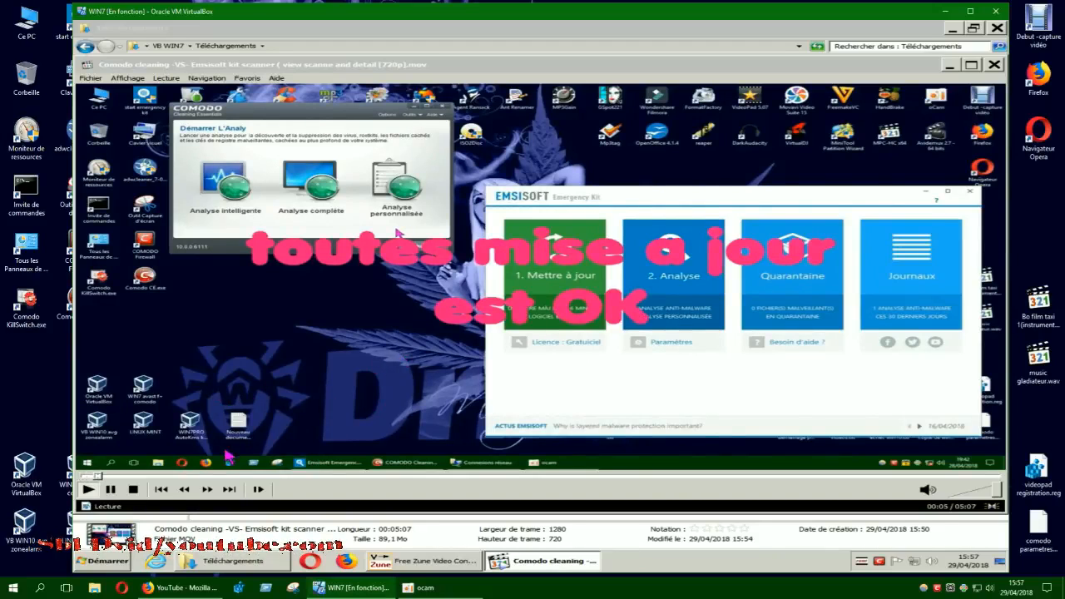
click(133, 489)
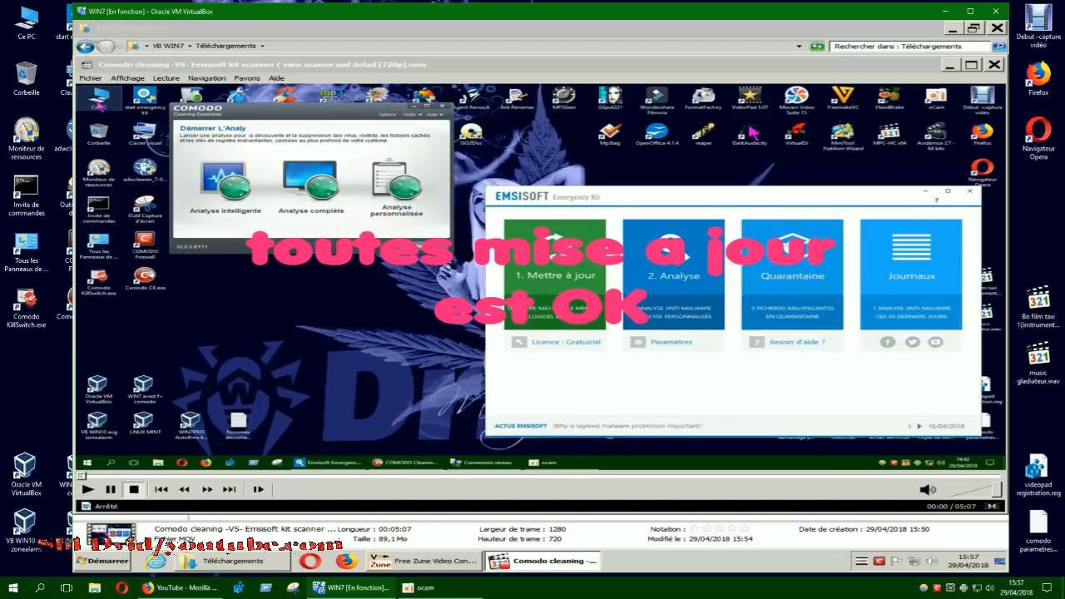
click(995, 65)
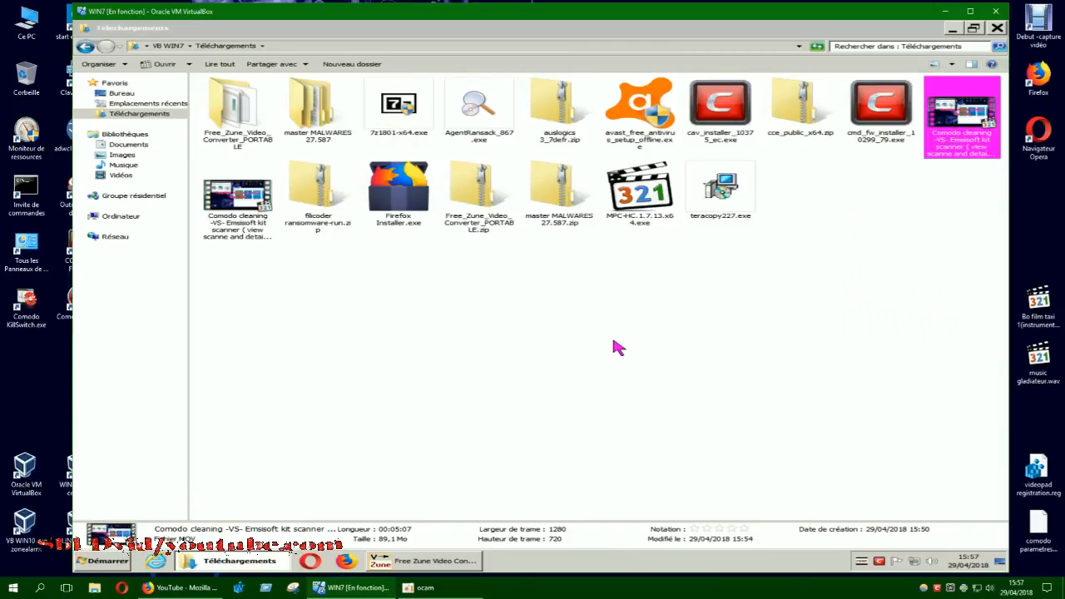
- Open the original MP4 video in MPC-HC to compare its picture with the MOV, and close the player
click(303, 231)
double_click(253, 200)
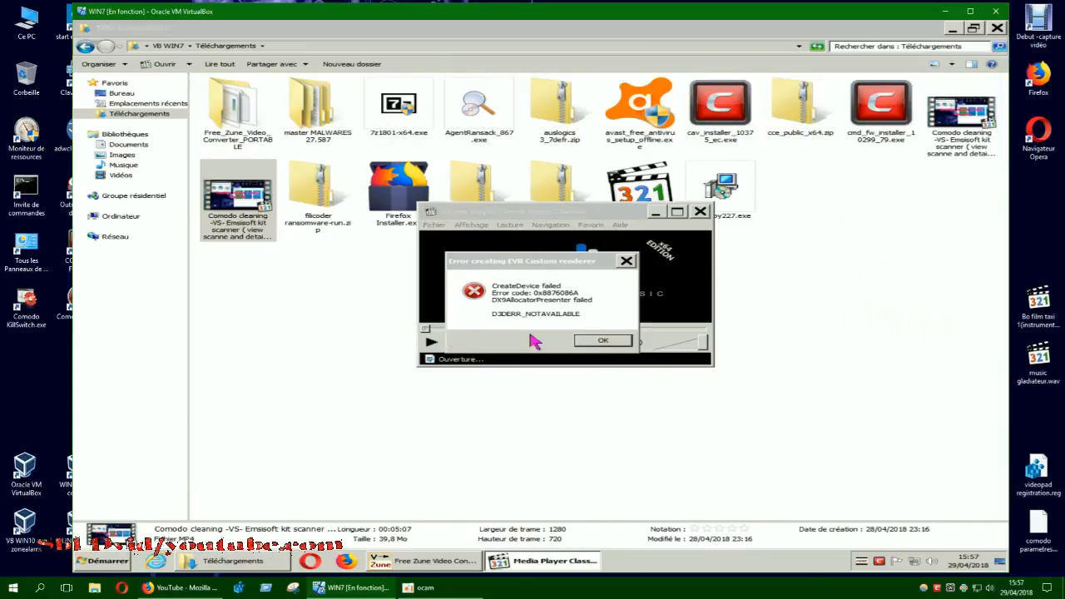
click(614, 343)
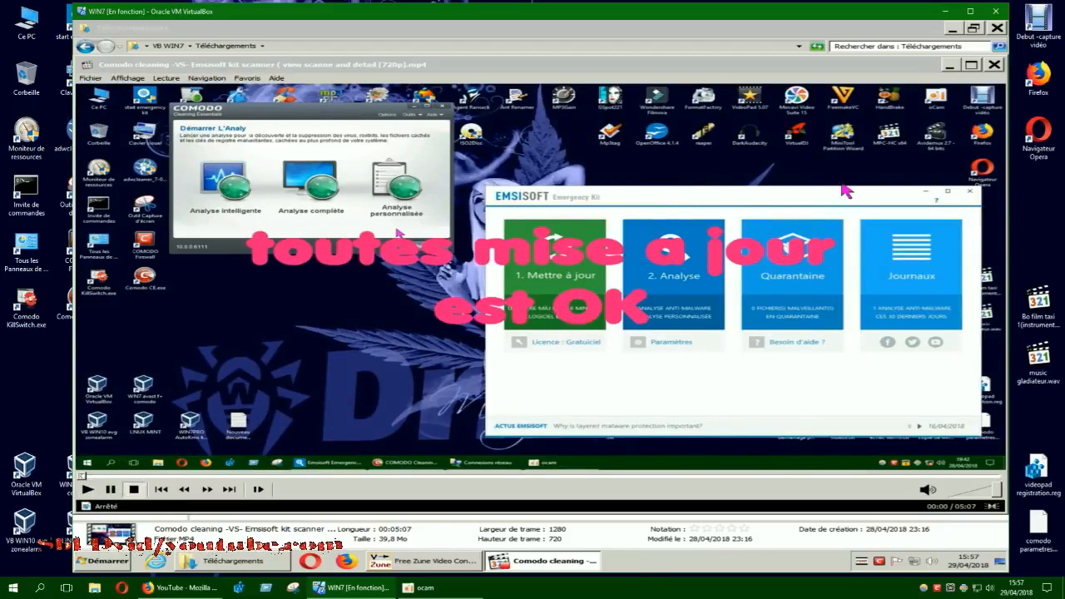
click(994, 65)
click(888, 204)
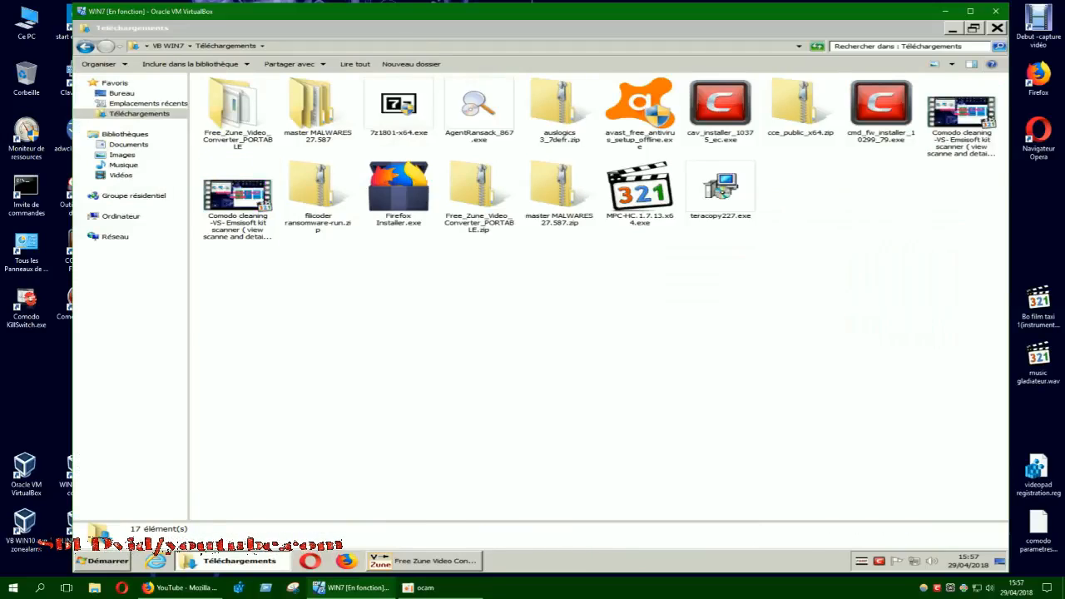
- Delete the converted MOV file from the Downloads (Téléchargements) folder and close the folder
right_click(962, 119)
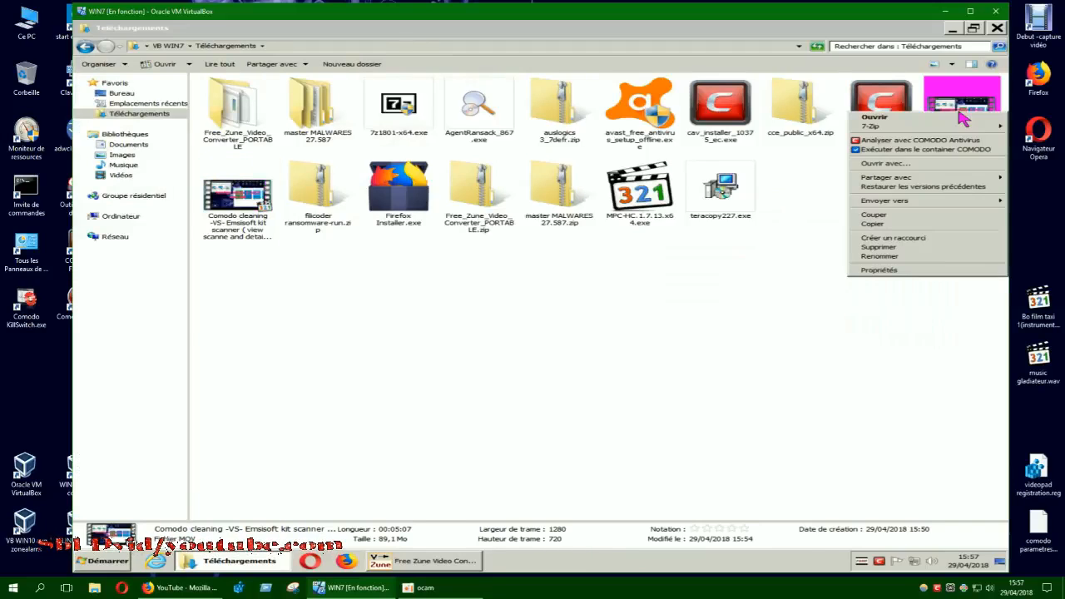
click(910, 247)
click(997, 28)
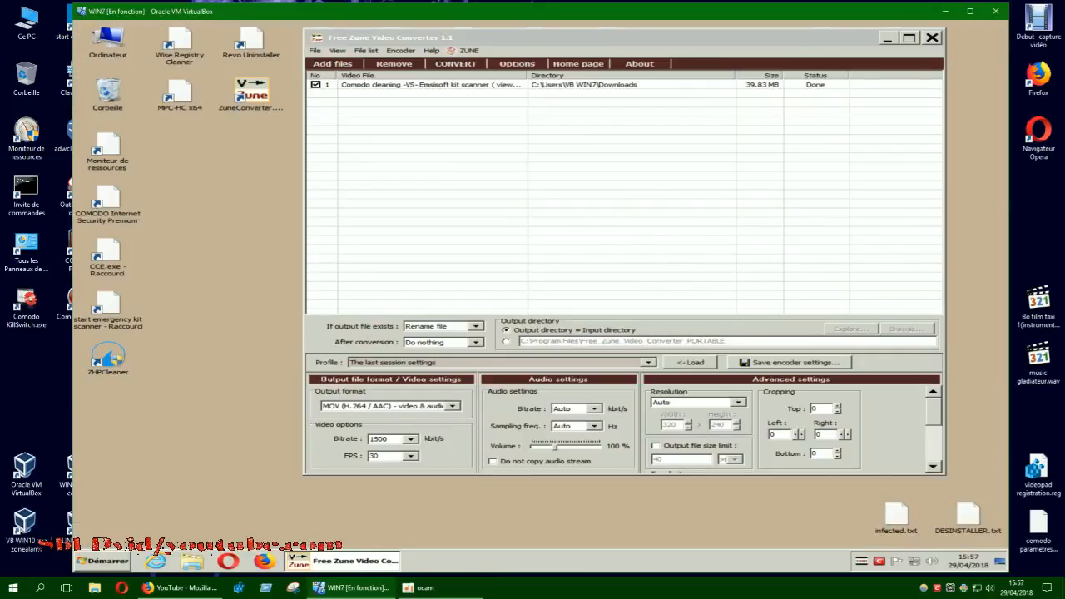
- Empty the virtual machine's Recycle Bin (Corbeille) and confirm the permanent deletion
right_click(103, 92)
click(135, 106)
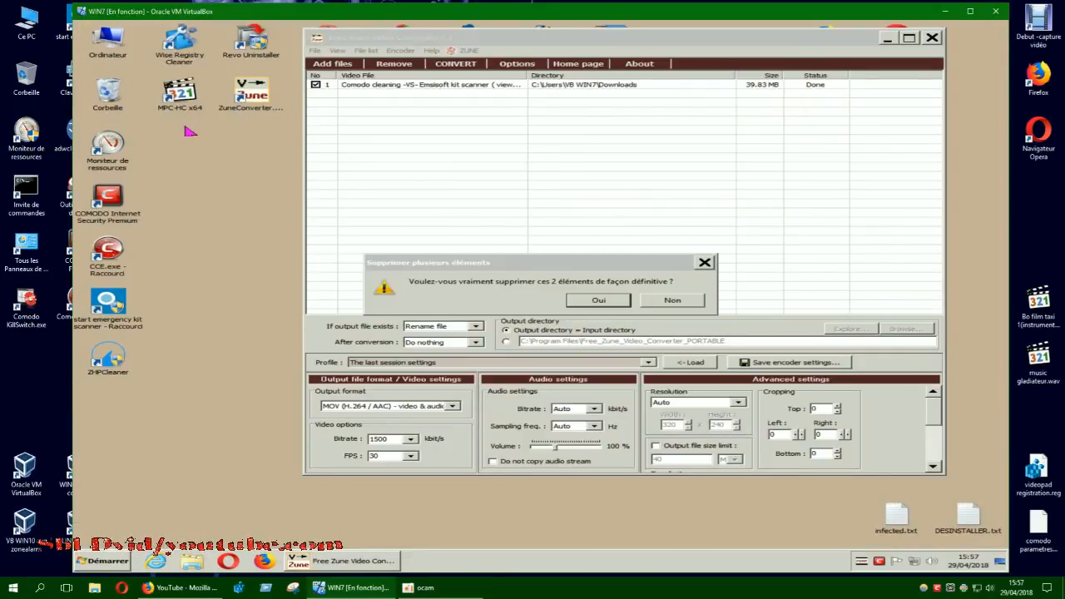
click(582, 304)
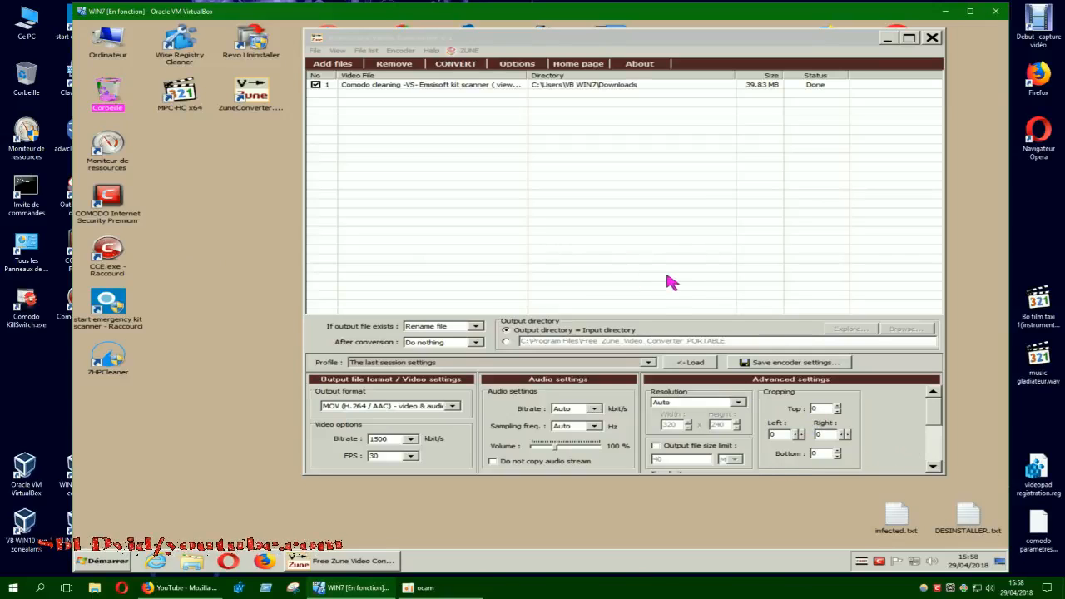
- Look through the converter's cropping fields and enable the output file size limit
click(818, 408)
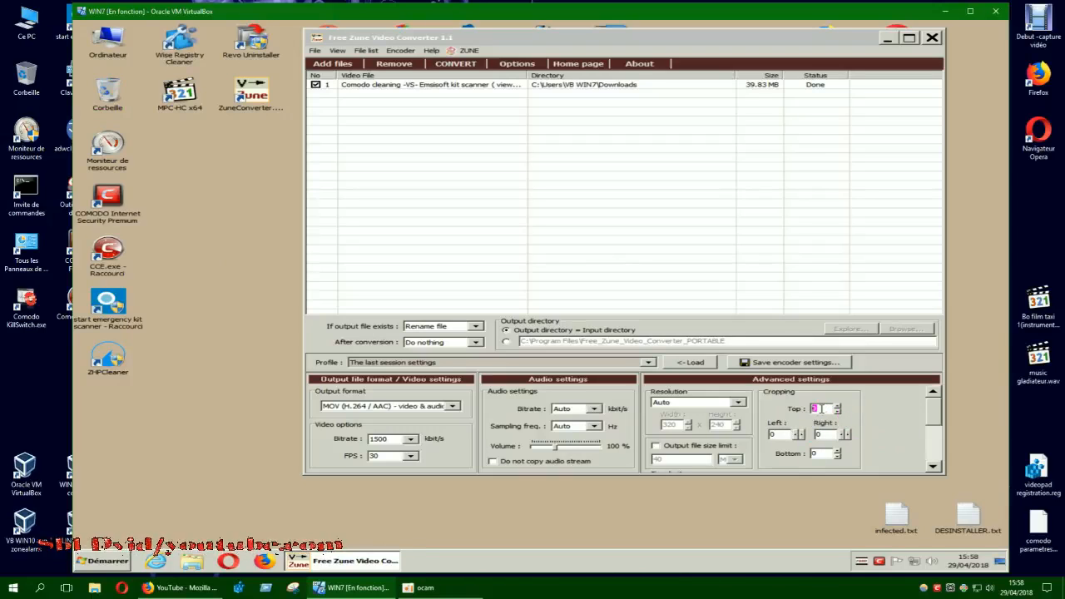
double_click(818, 434)
mouse_move(933, 420)
mouse_down()
mouse_move(931, 449)
mouse_move(935, 405)
mouse_up()
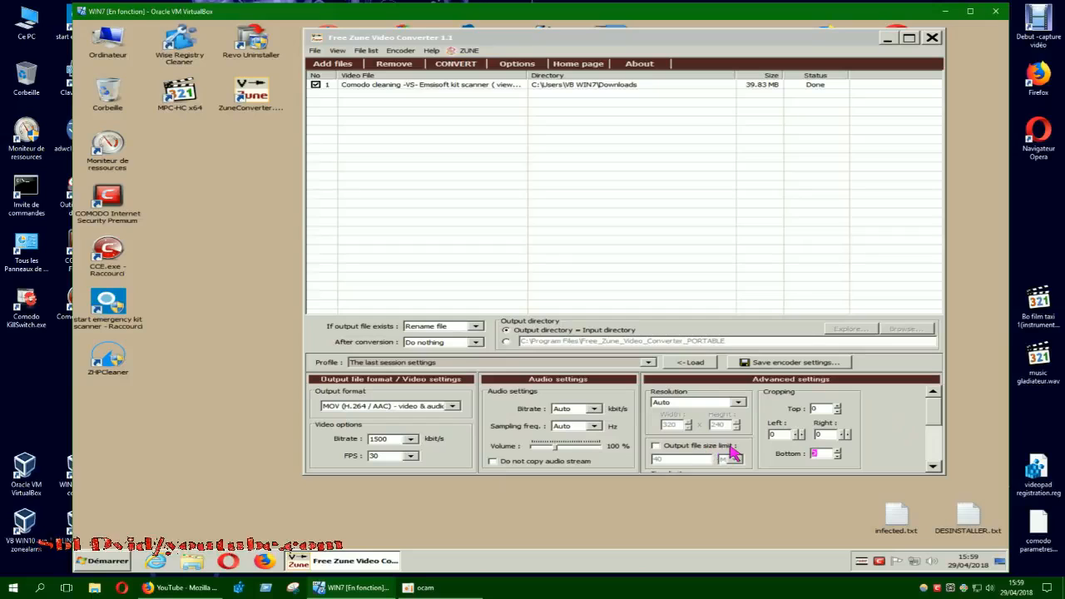
click(656, 446)
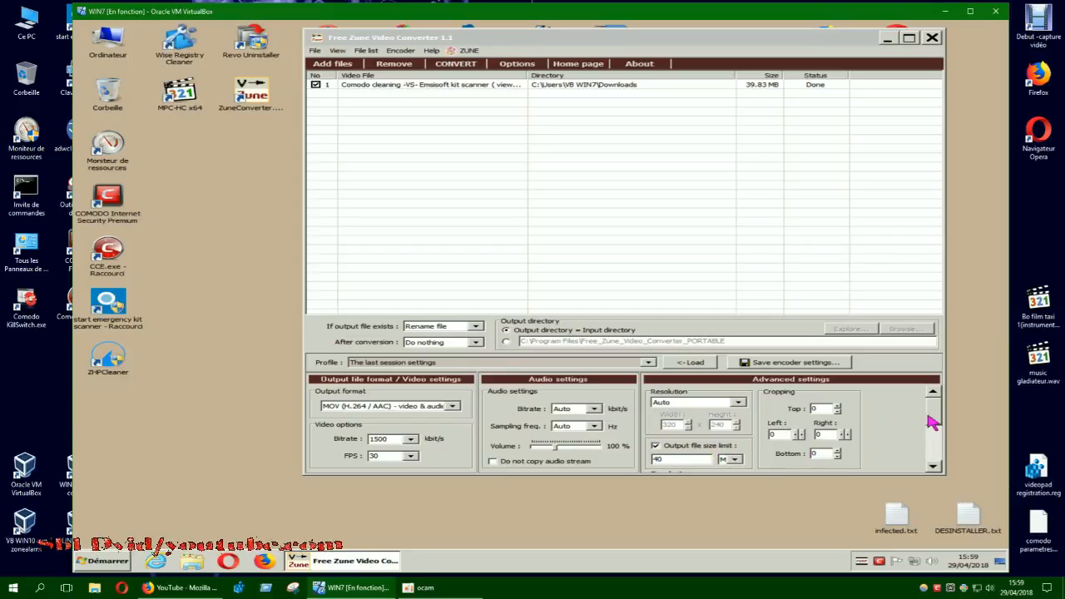
- Set the output file size limit to 50 MB in the converter's advanced settings
drag(933, 421, 936, 430)
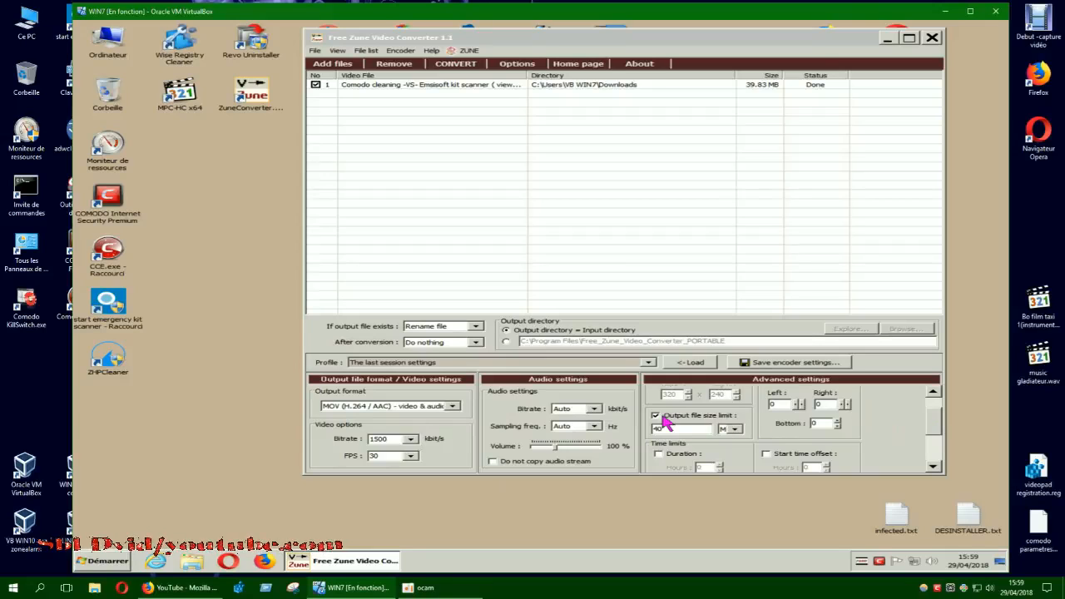
text(40)
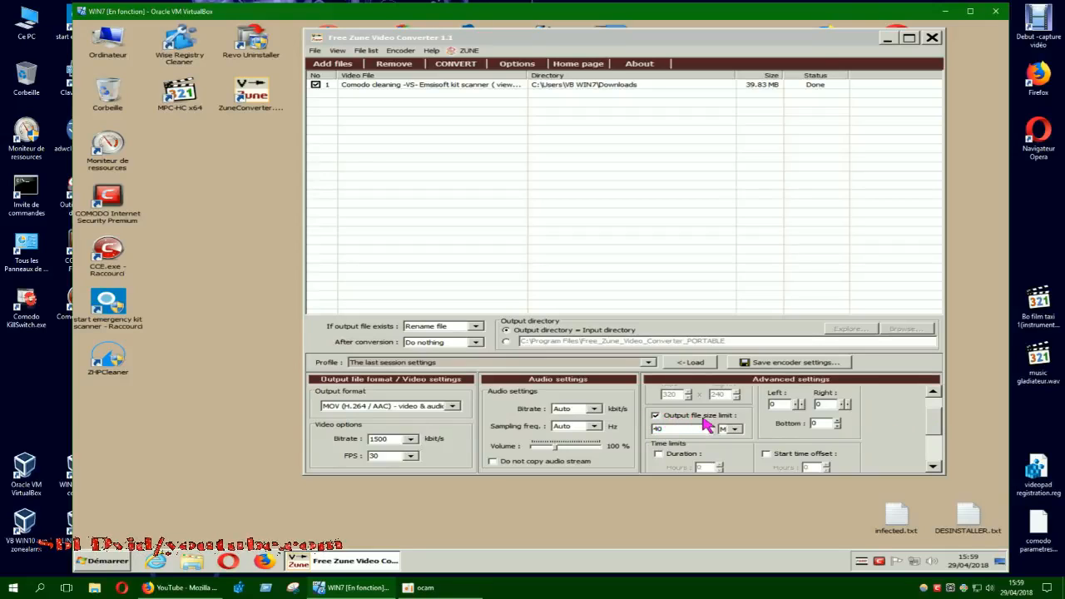
click(734, 429)
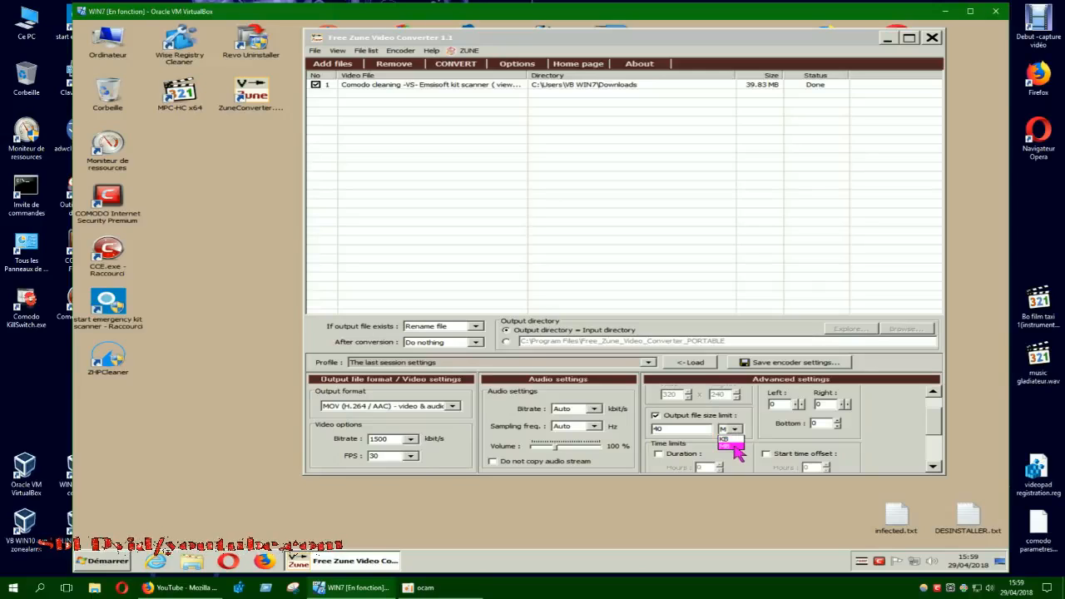
click(732, 446)
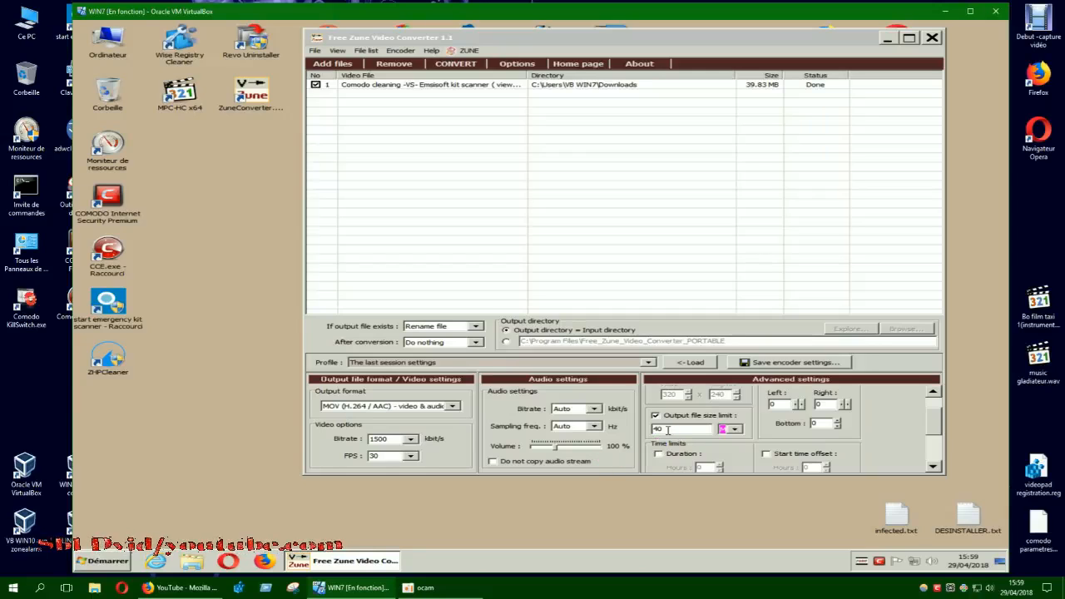
text(5)
mouse_move(929, 426)
mouse_down()
mouse_move(933, 407)
mouse_move(936, 438)
mouse_move(934, 417)
mouse_up()
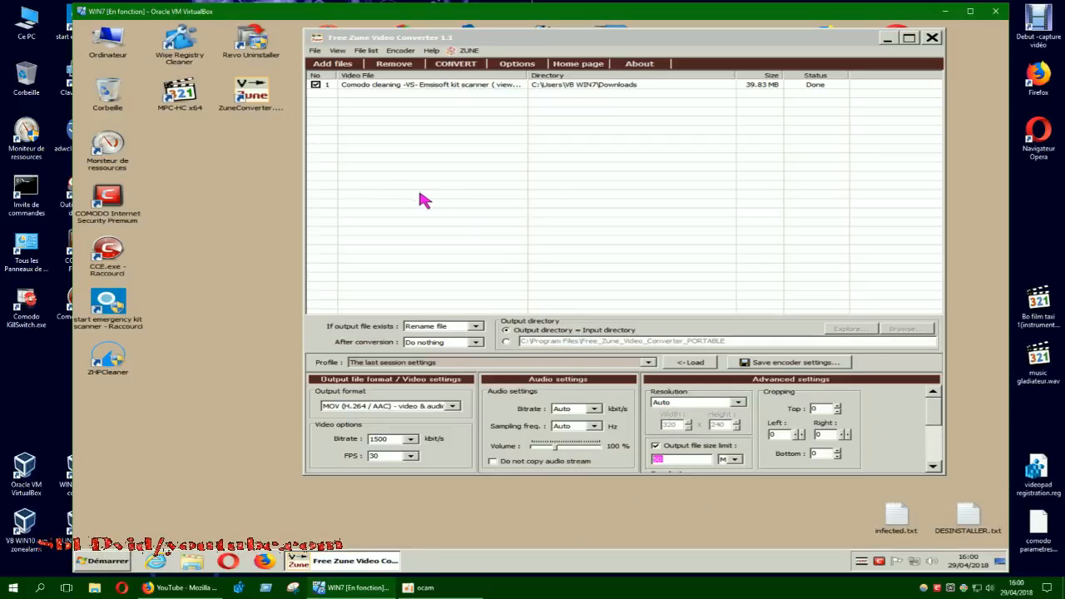
- Convert the listed MP4 to MOV with the size limit applied, and close the conversion window once encoding is done
click(455, 65)
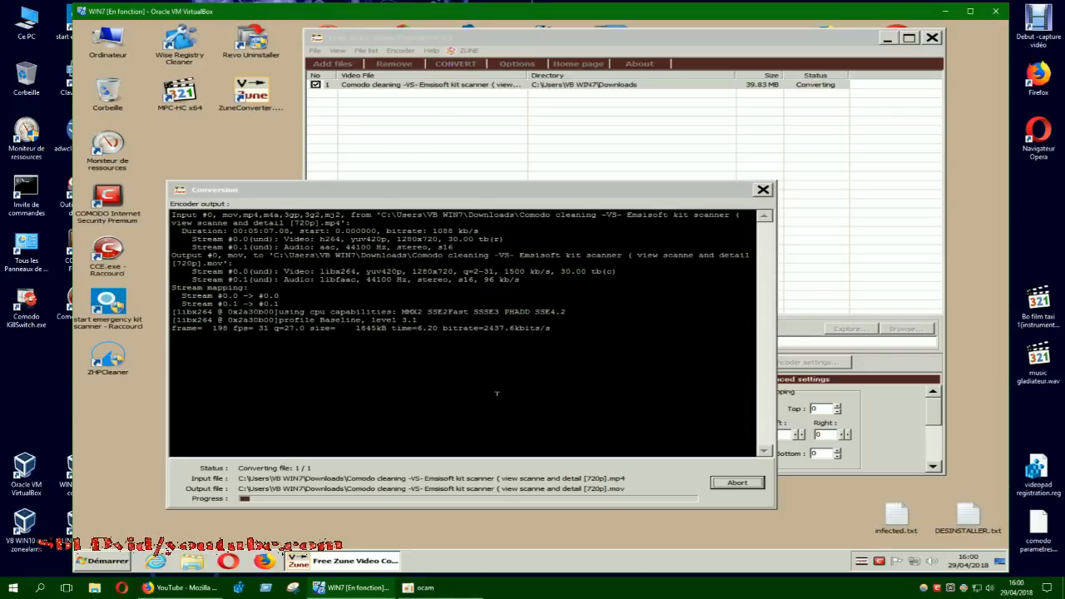
mouse_move(438, 588)
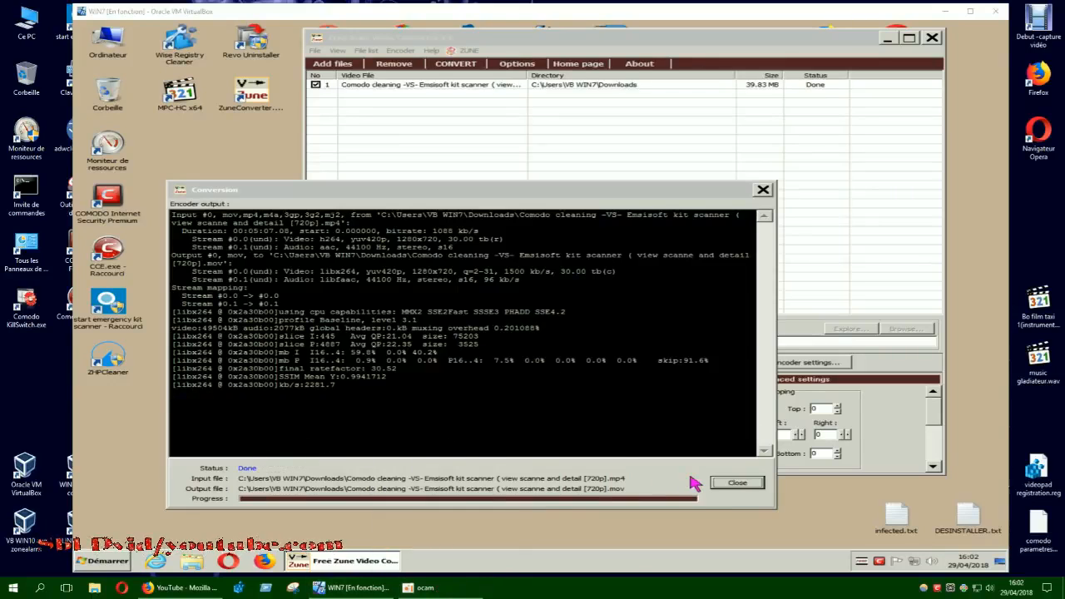
click(722, 487)
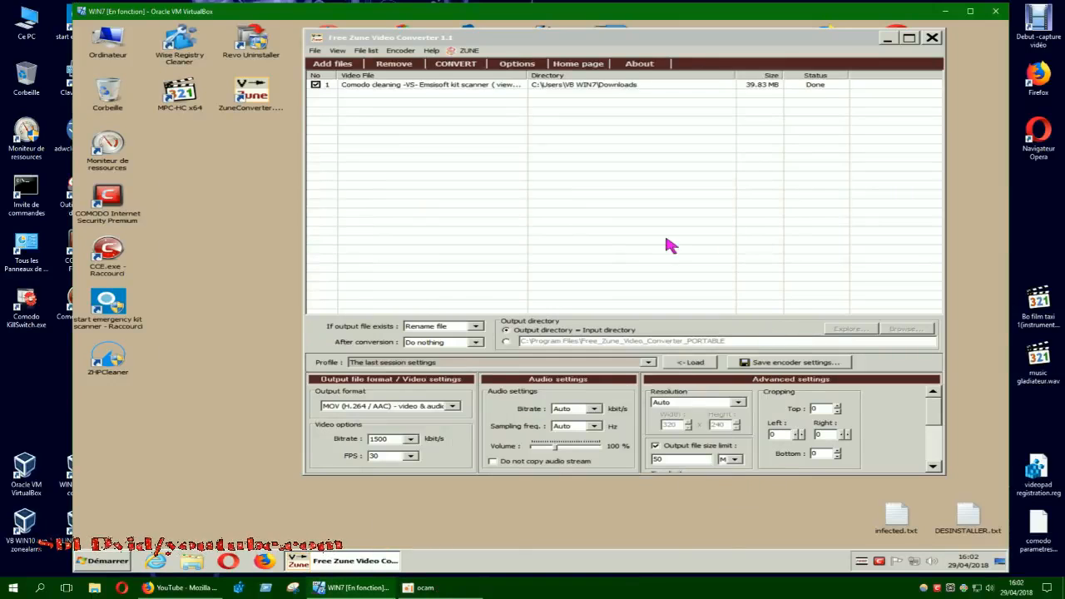
- Open the Downloads (Téléchargements) folder and check the new MOV file's size in its properties
click(259, 299)
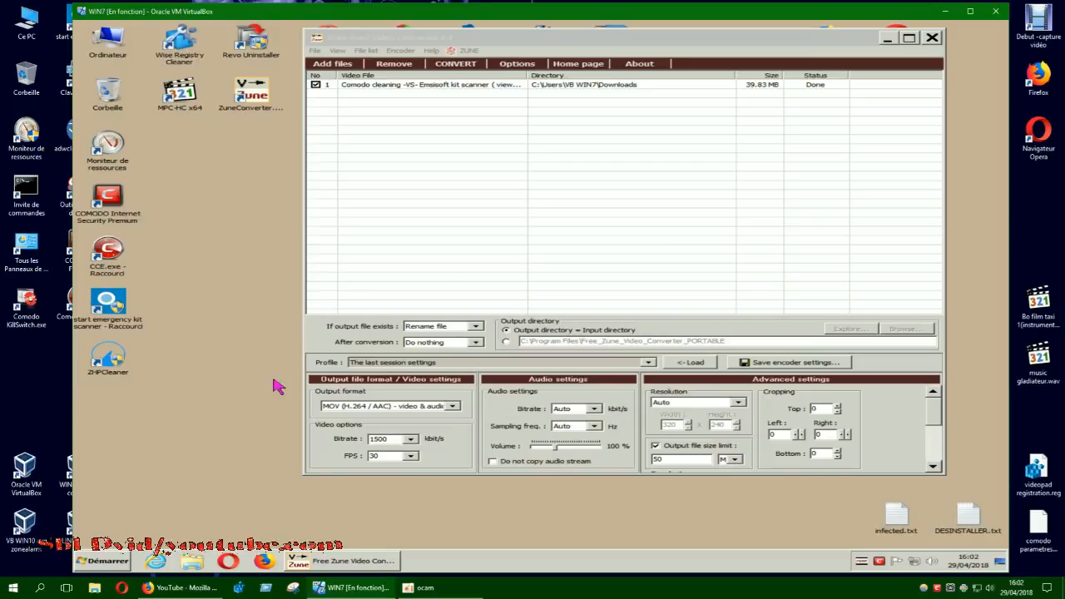
click(192, 561)
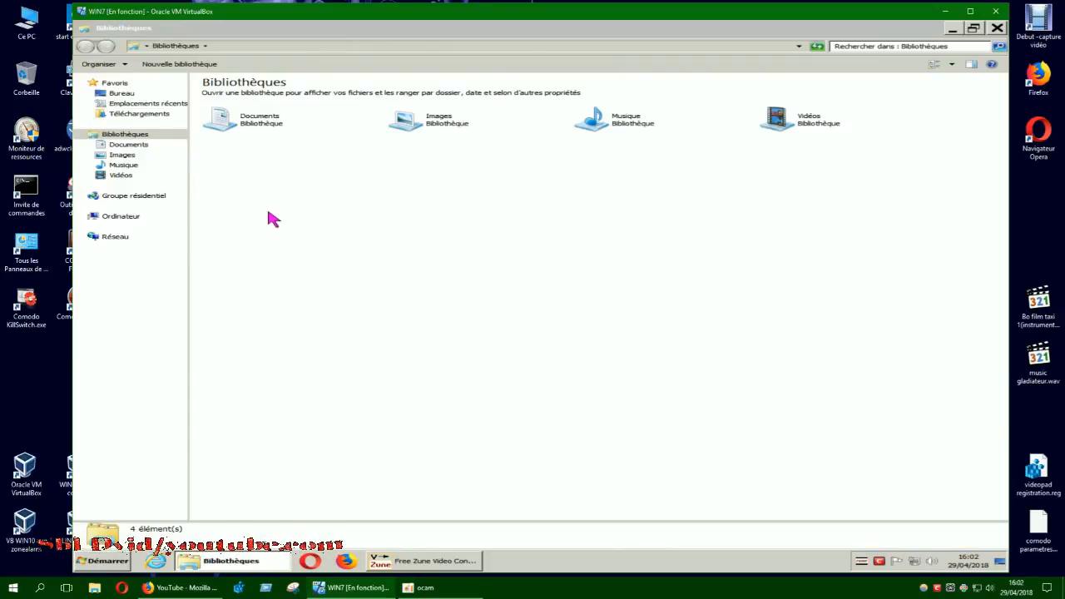
click(143, 114)
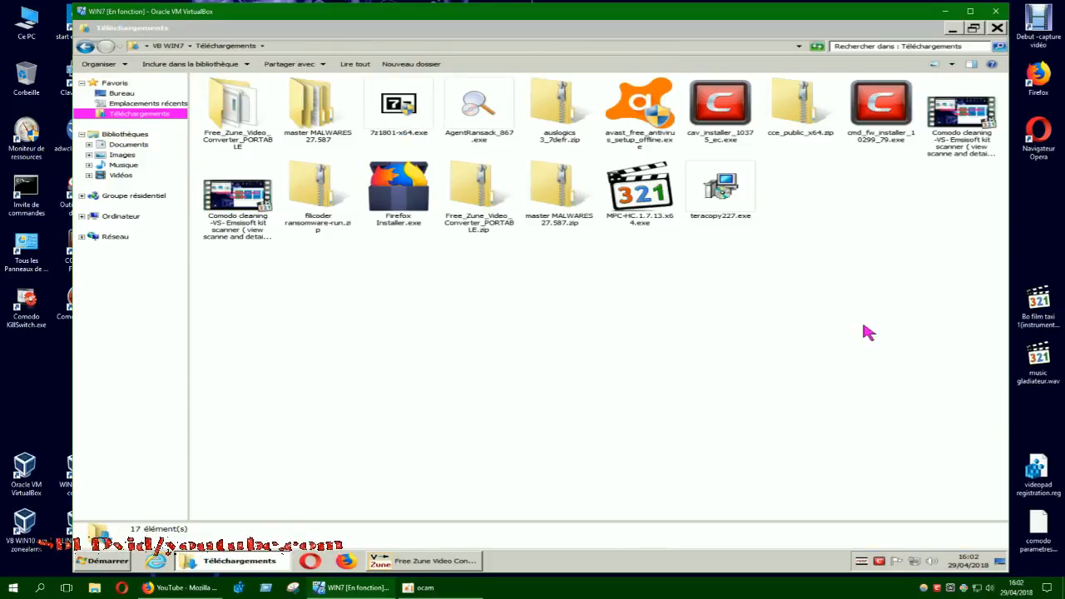
right_click(964, 138)
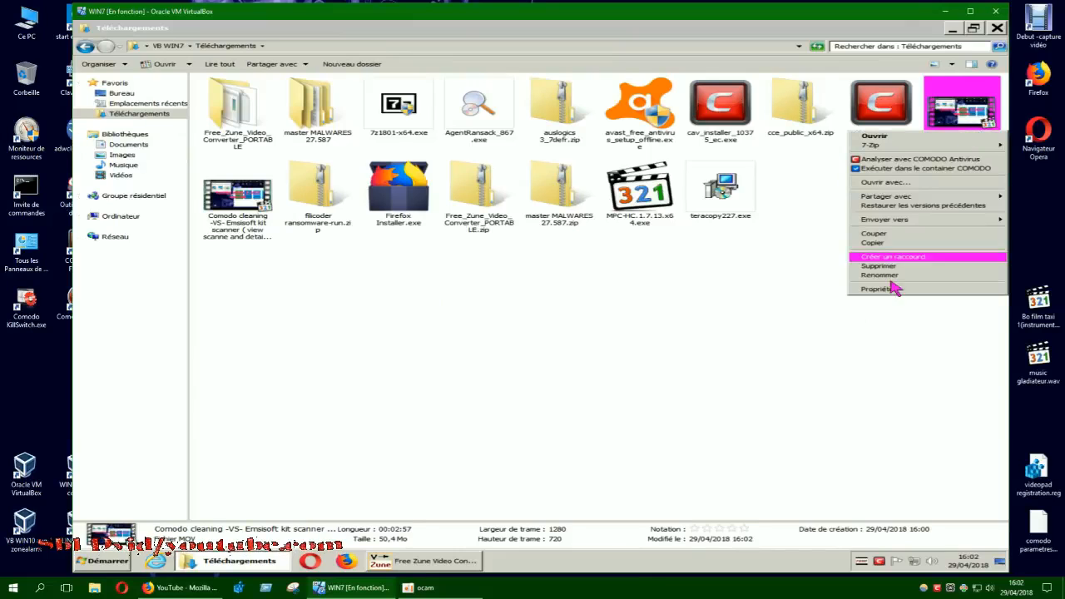
click(863, 353)
click(940, 144)
right_click(944, 148)
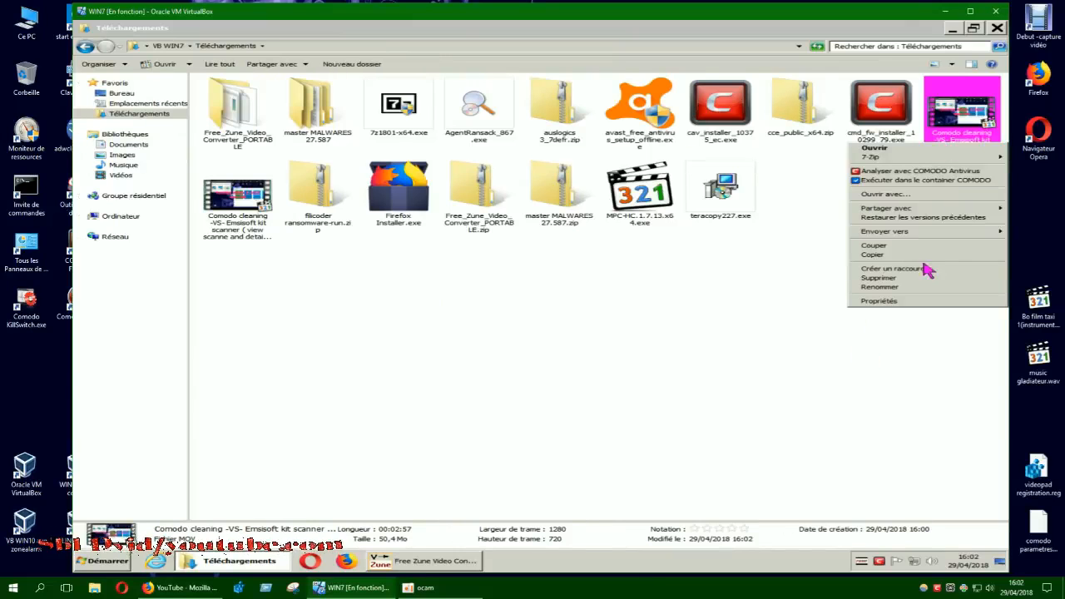
click(894, 306)
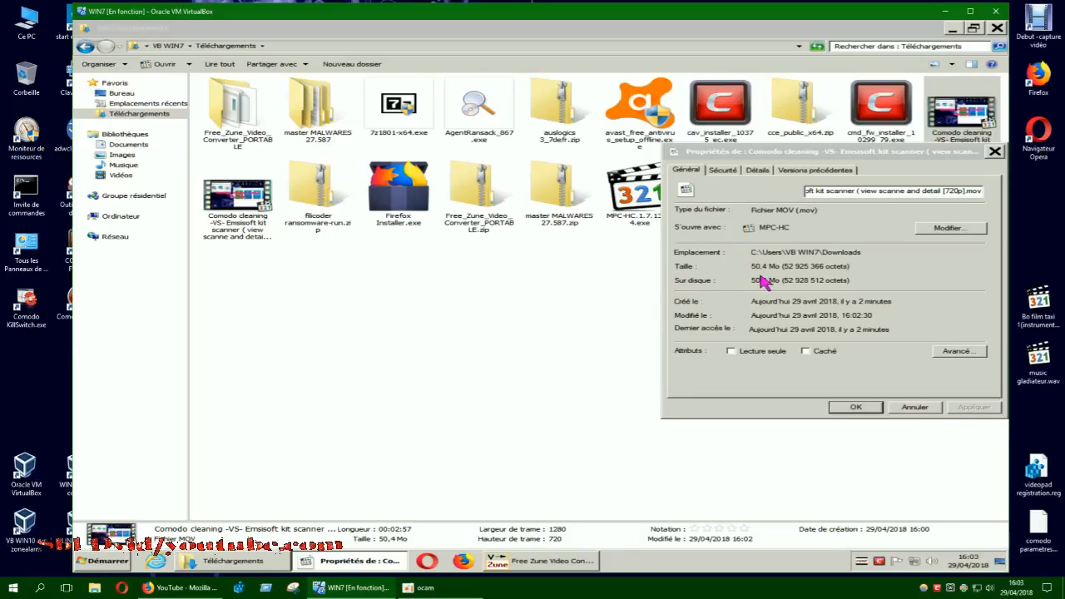
click(994, 151)
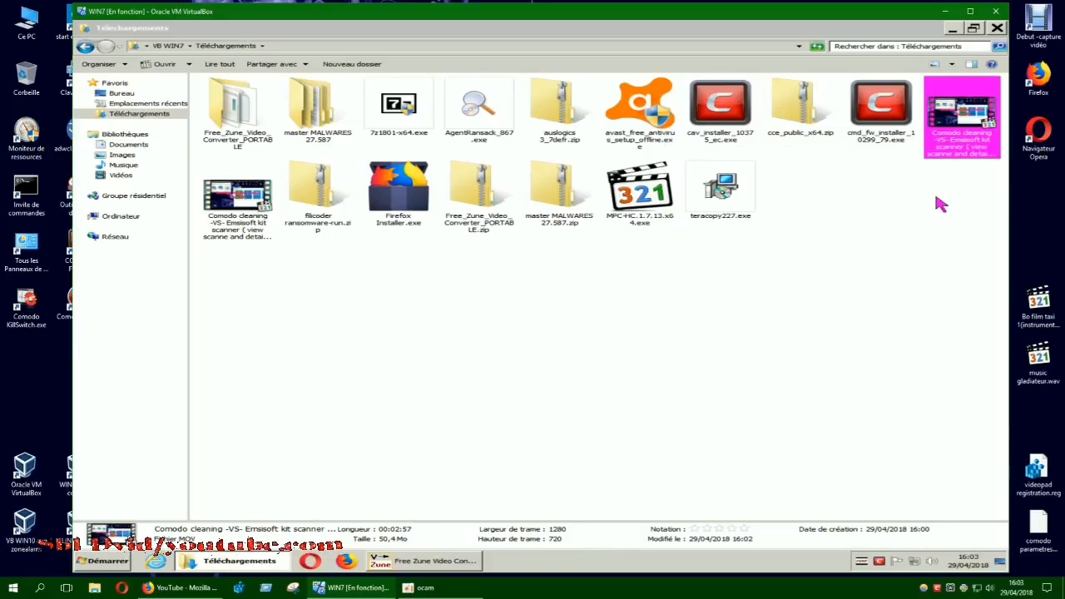
- Play the converted MOV in MPC-HC, minimize the folder and converter windows behind it, and reposition the player
click(894, 251)
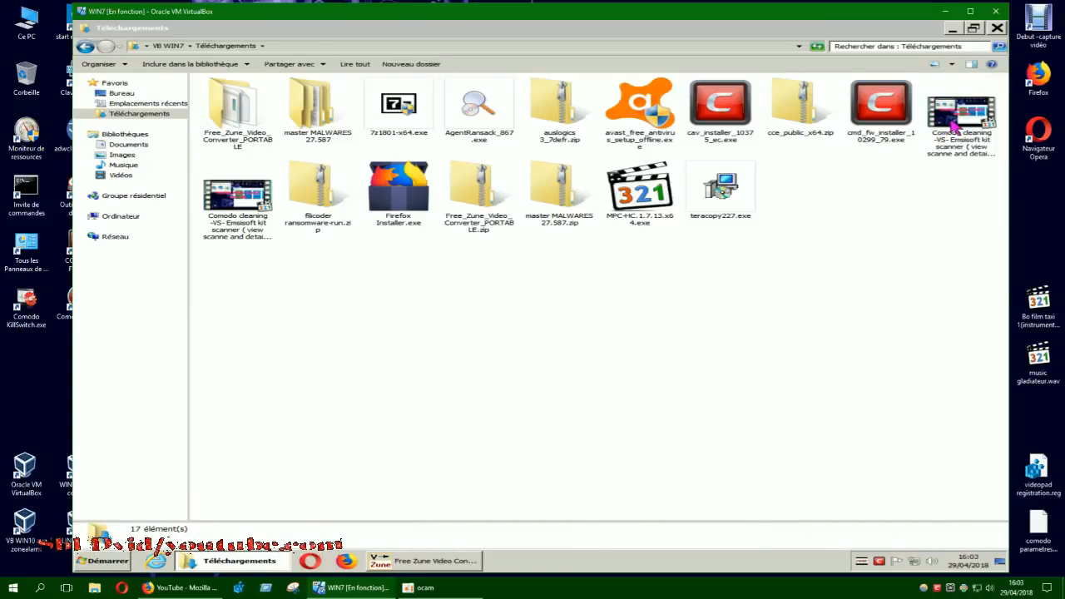
double_click(954, 125)
click(607, 343)
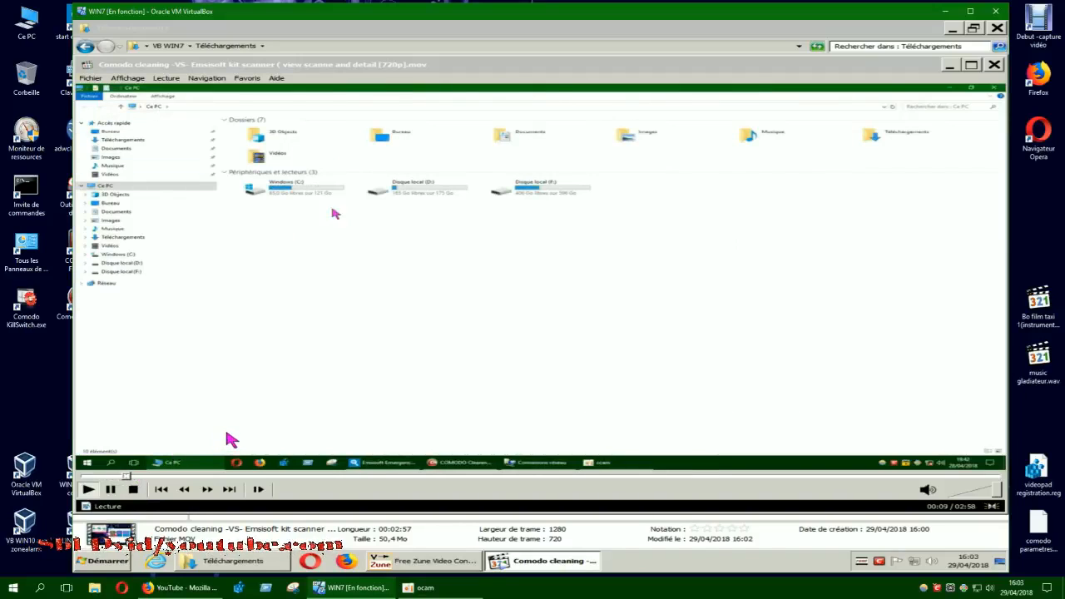
drag(808, 70, 856, 108)
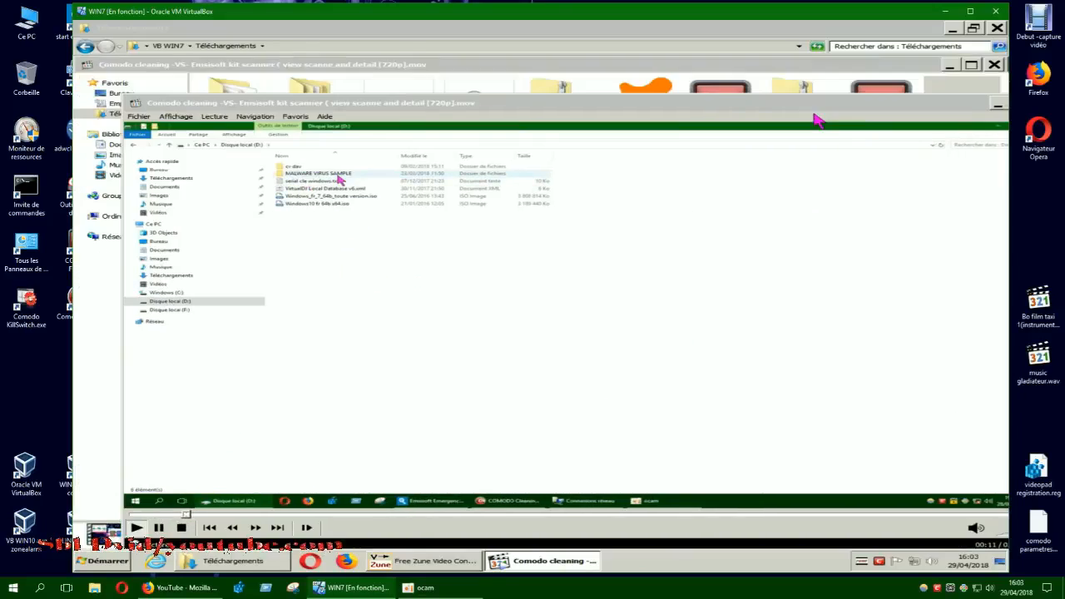
click(116, 215)
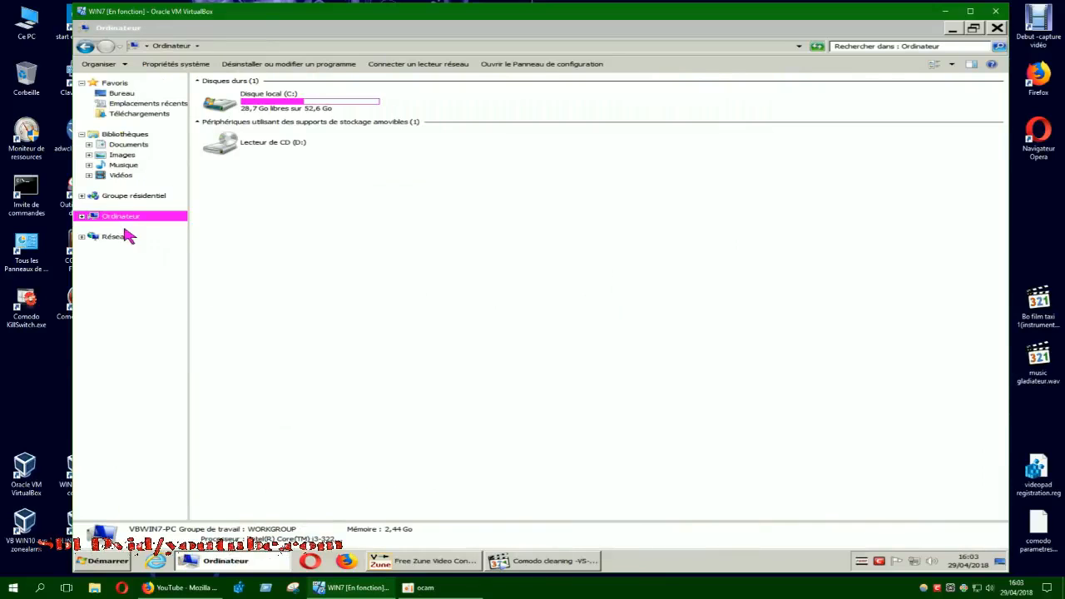
click(952, 29)
drag(122, 354, 290, 340)
drag(680, 102, 622, 102)
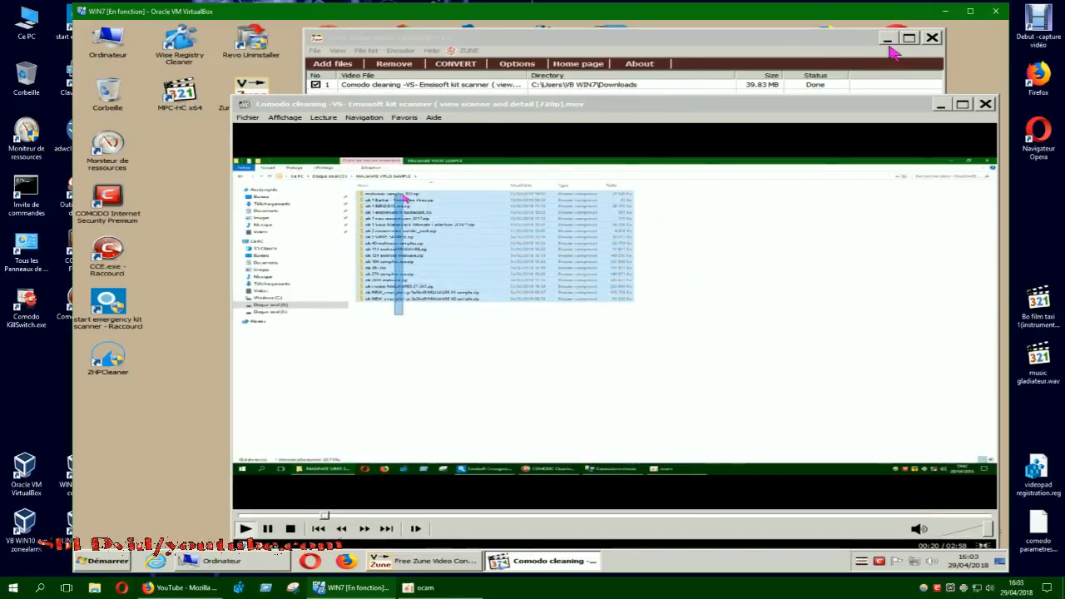
click(887, 39)
drag(873, 106, 781, 67)
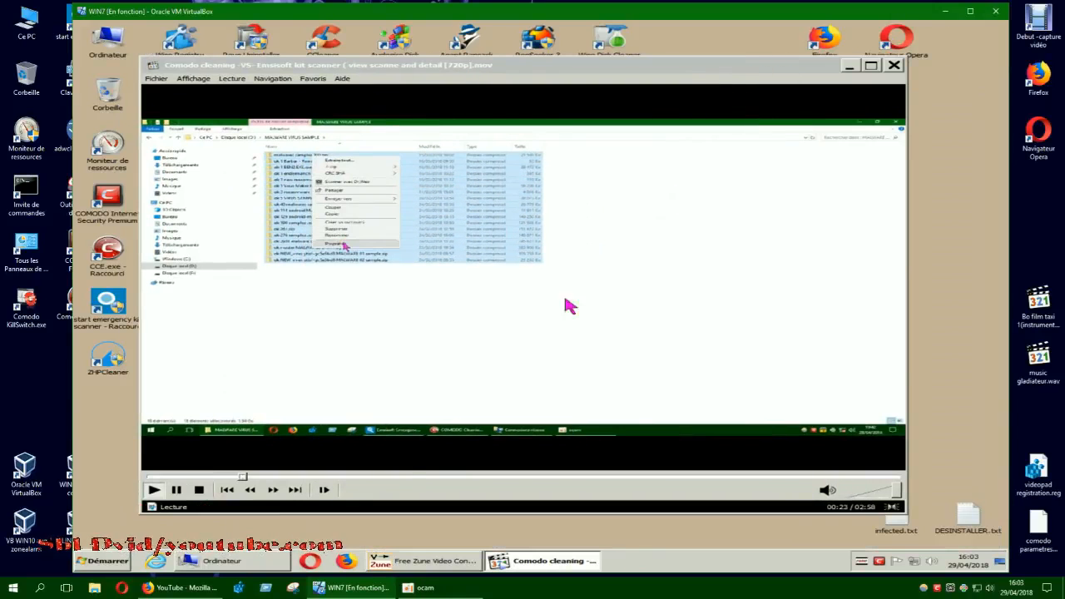
- Skip through the MOV to its end to check where the video is cut off, stop playback and close the player
drag(318, 481, 608, 481)
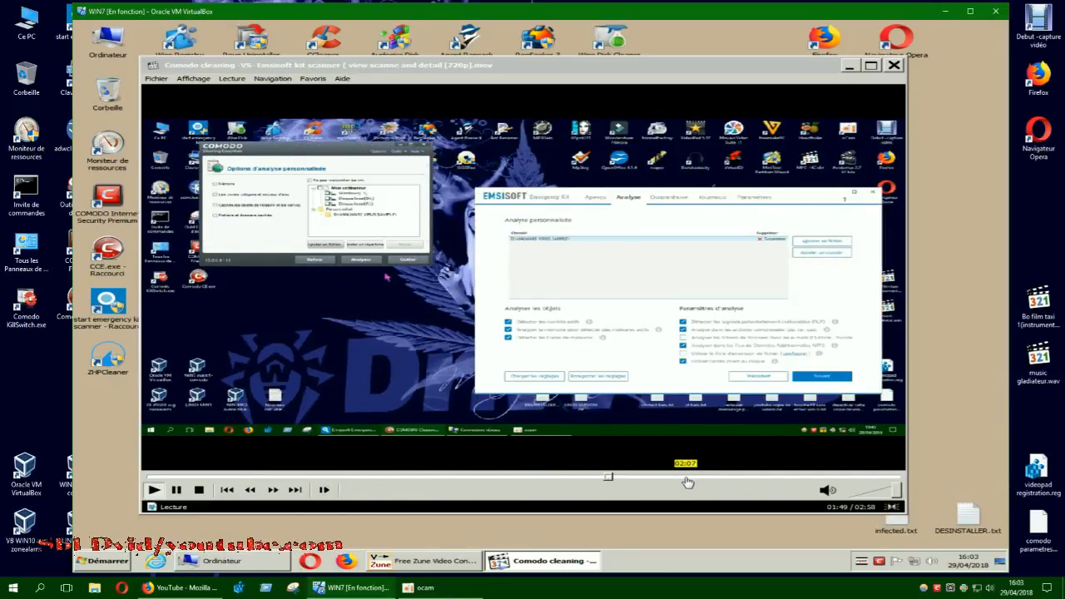
click(687, 481)
click(762, 480)
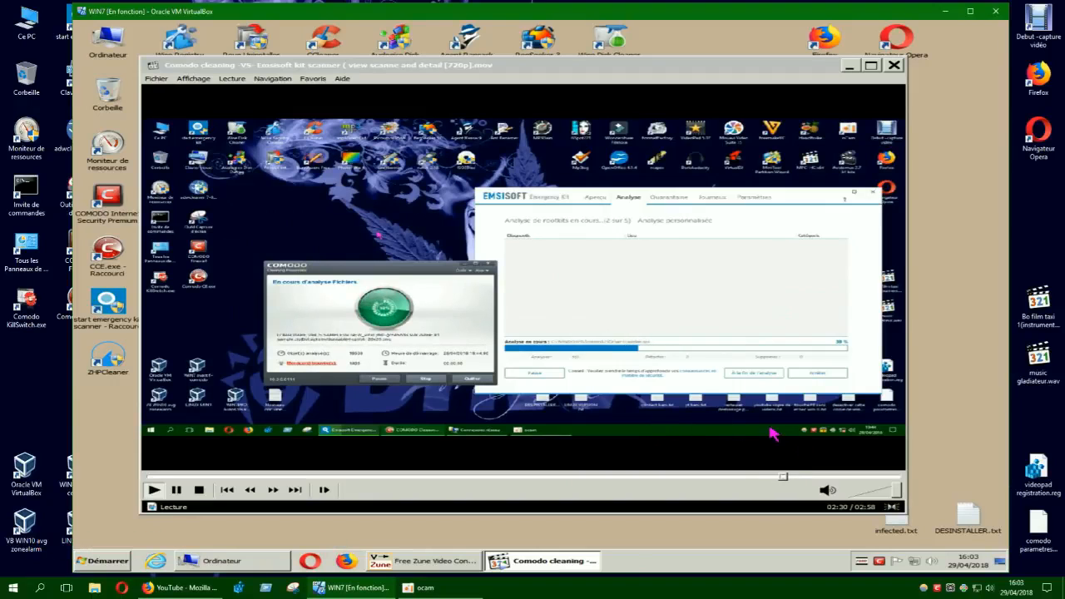
click(820, 479)
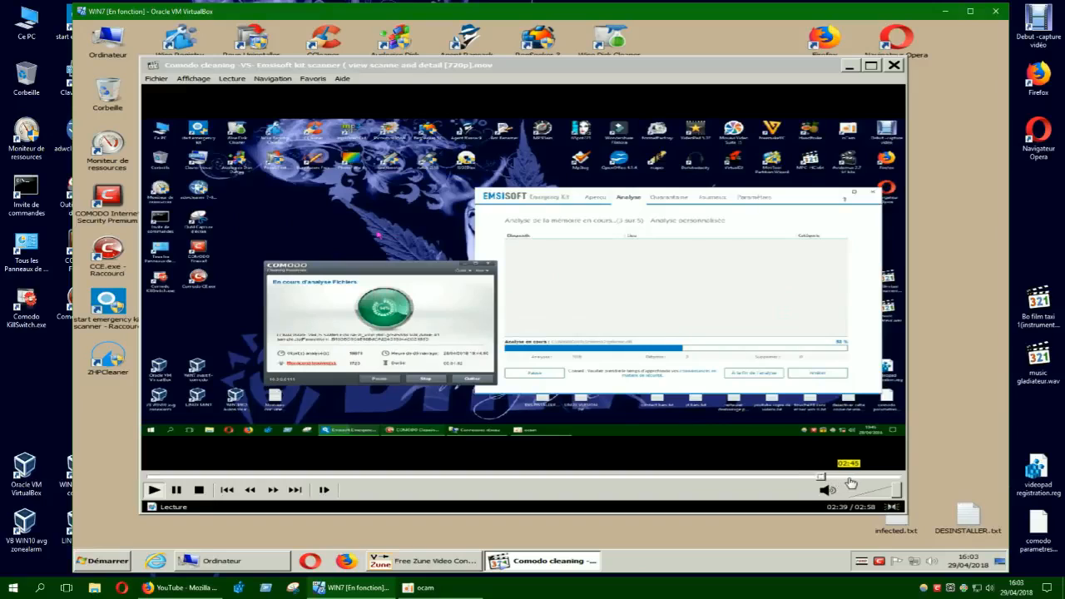
click(870, 478)
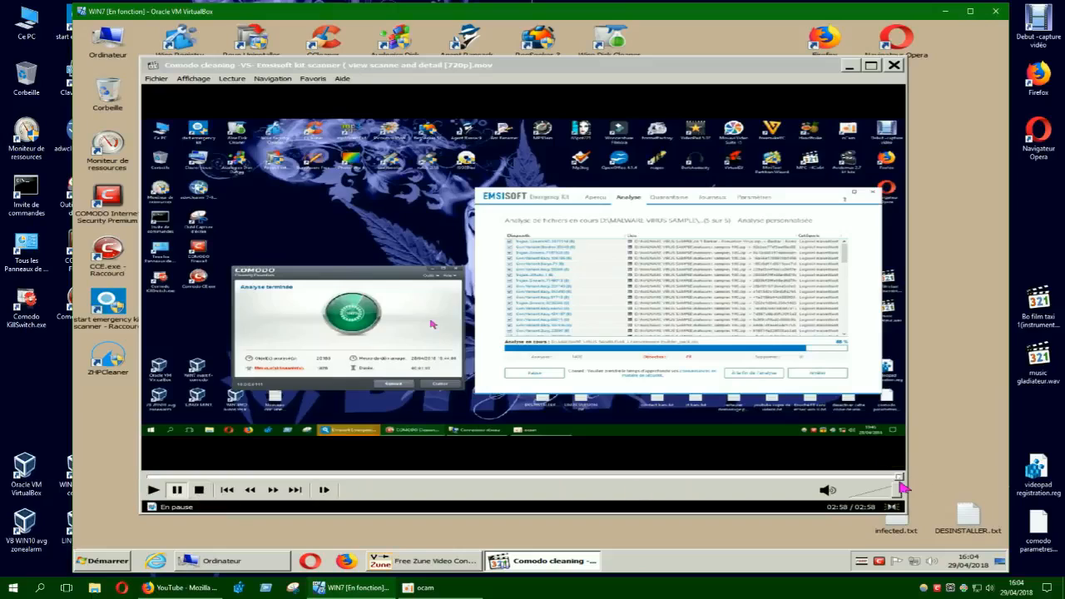
click(200, 494)
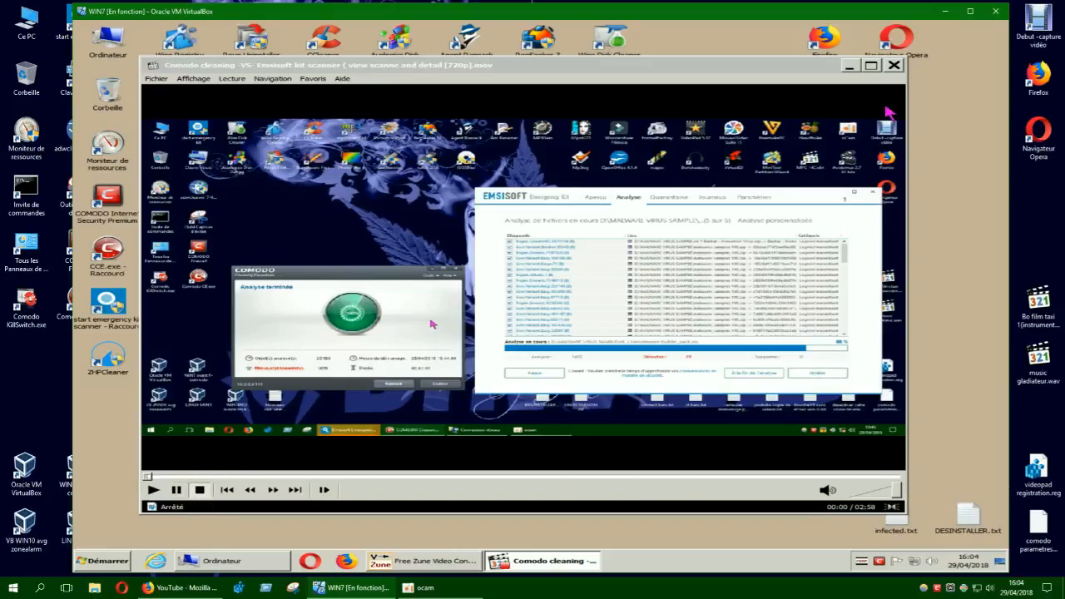
click(895, 67)
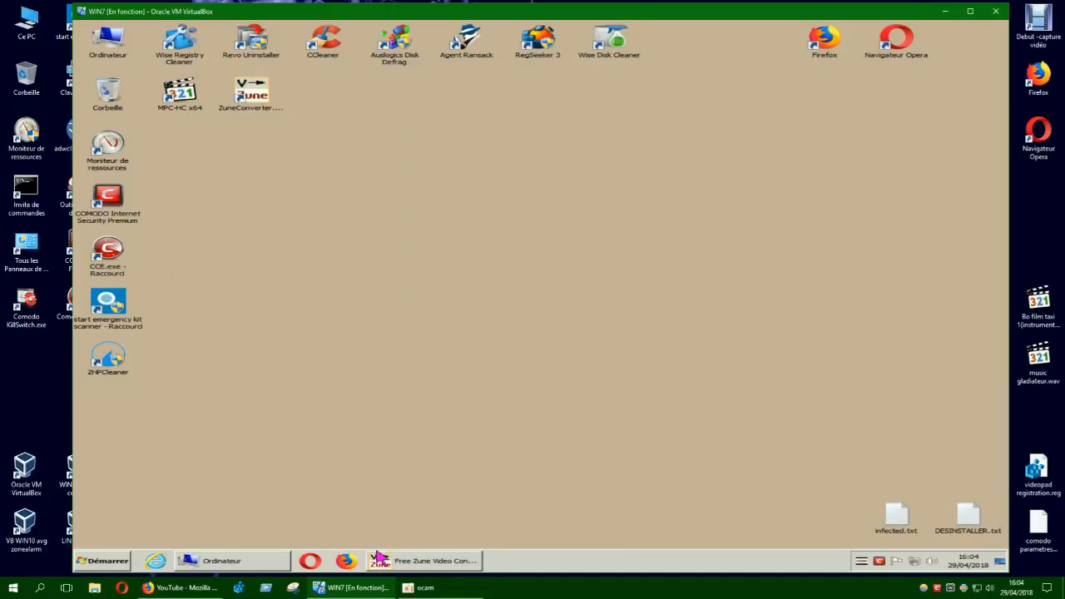
- Return to the Downloads (Téléchargements) folder and examine the MOV's general and detailed properties, such as duration, frame size and file size
click(245, 563)
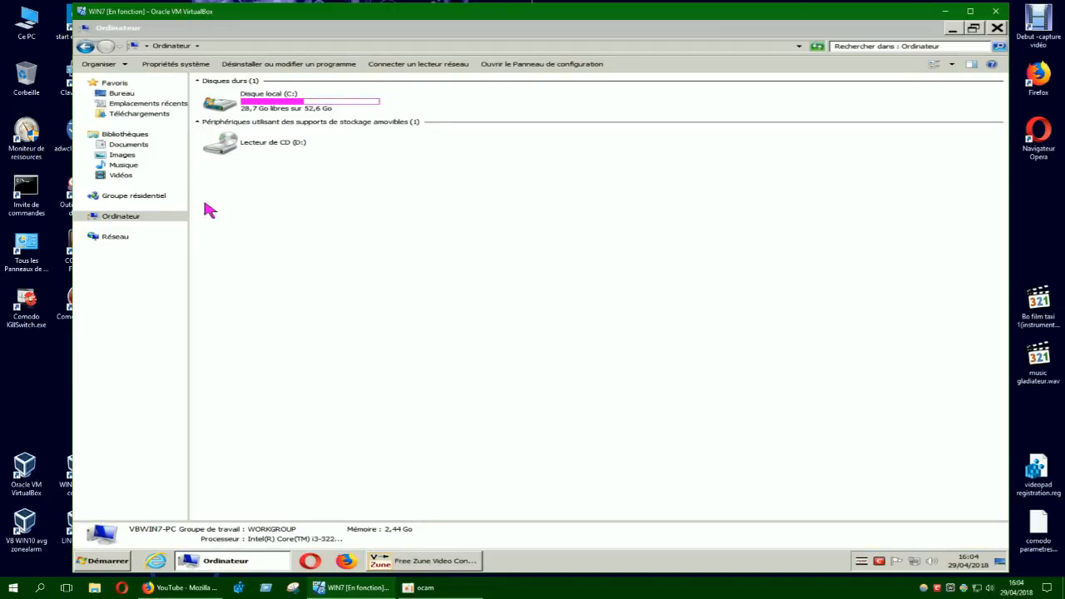
click(158, 115)
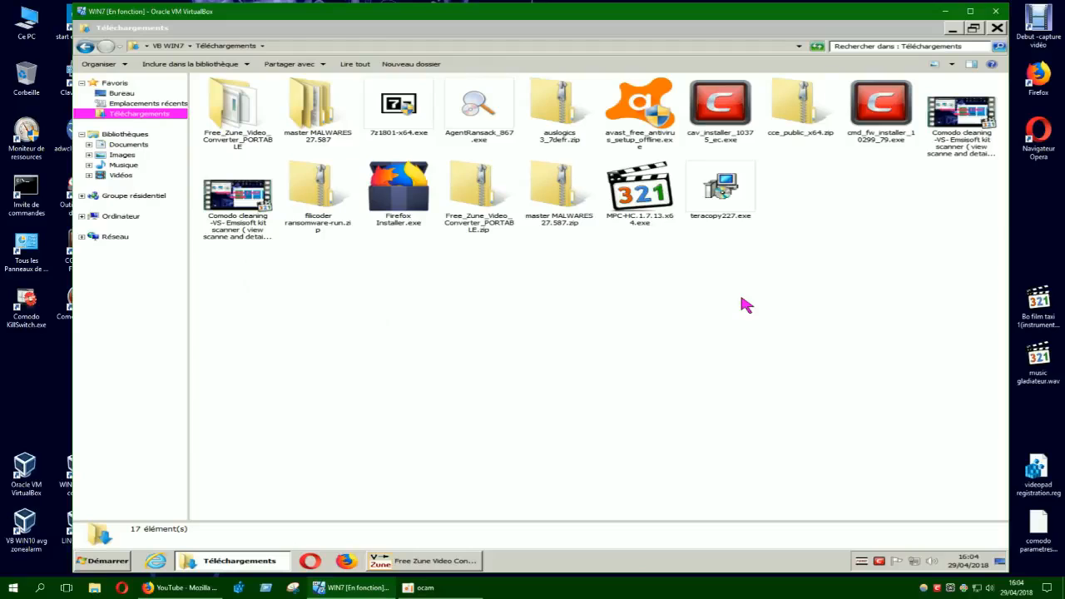
right_click(941, 134)
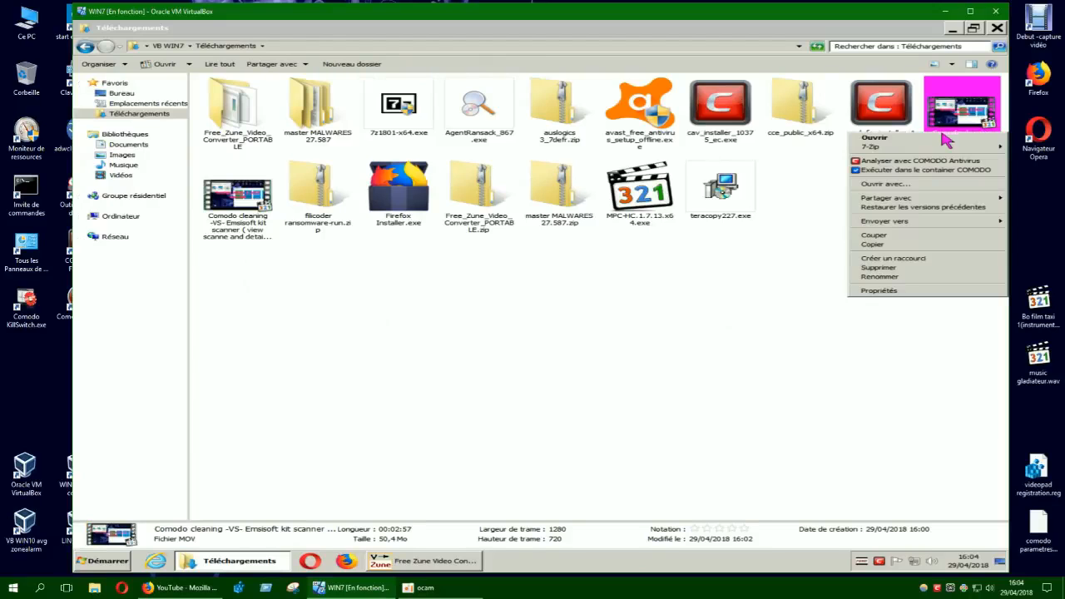
click(882, 290)
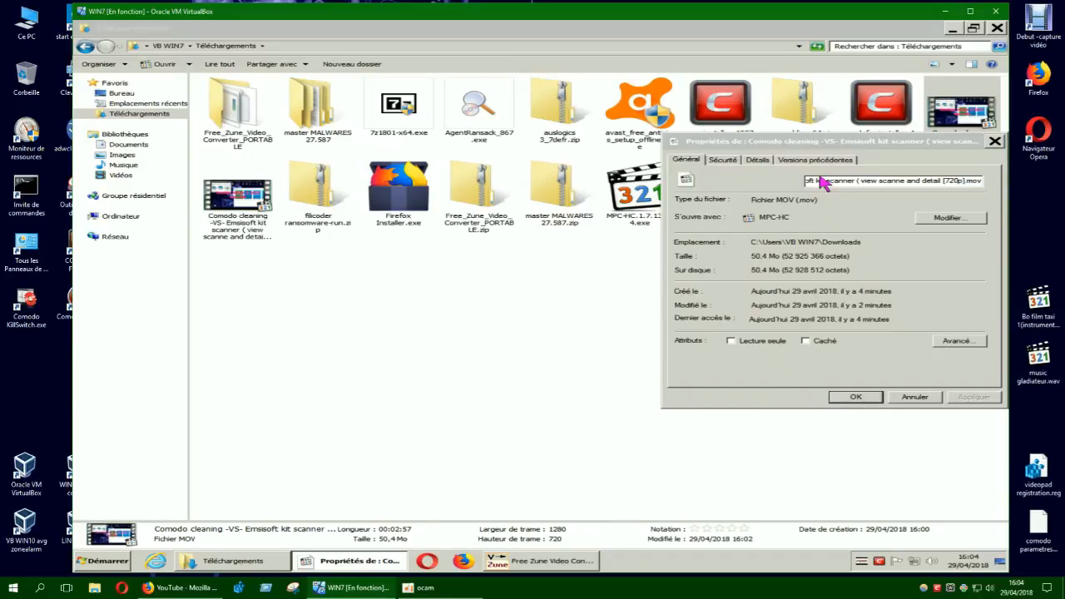
click(757, 160)
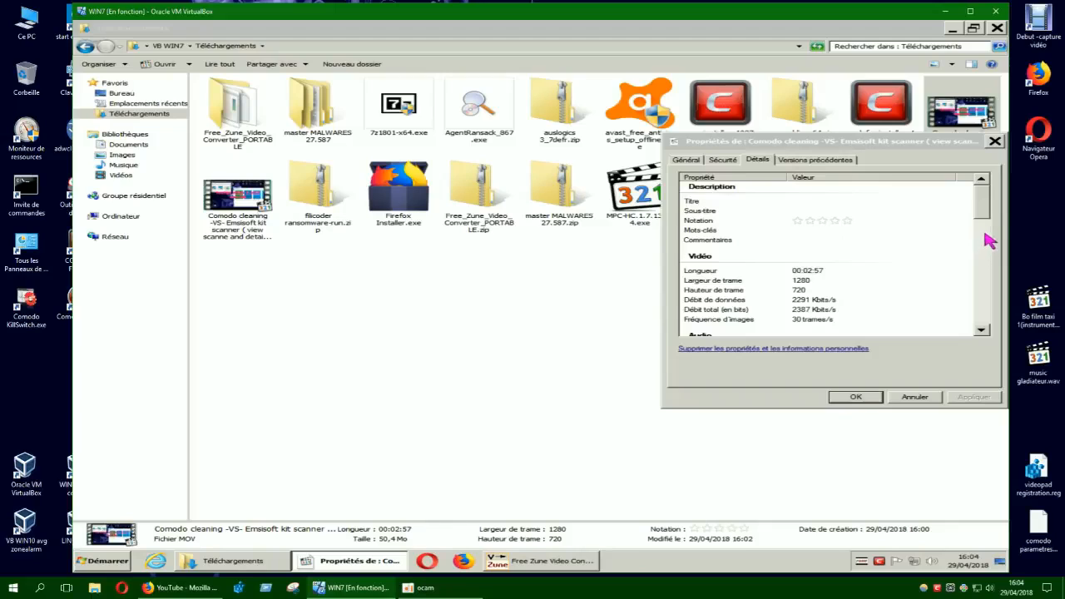
drag(984, 216, 989, 317)
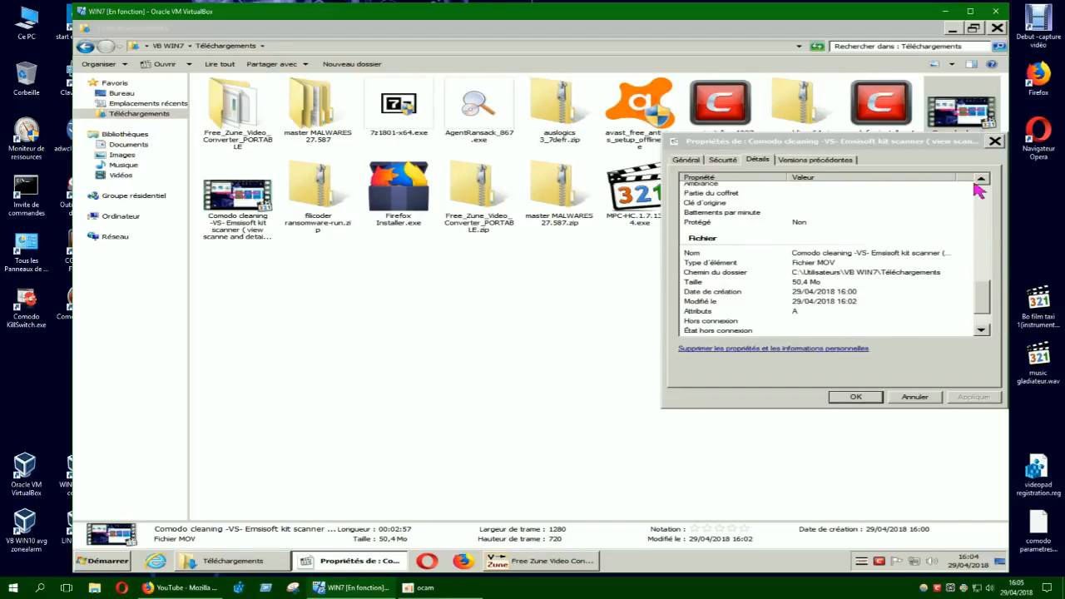
click(994, 142)
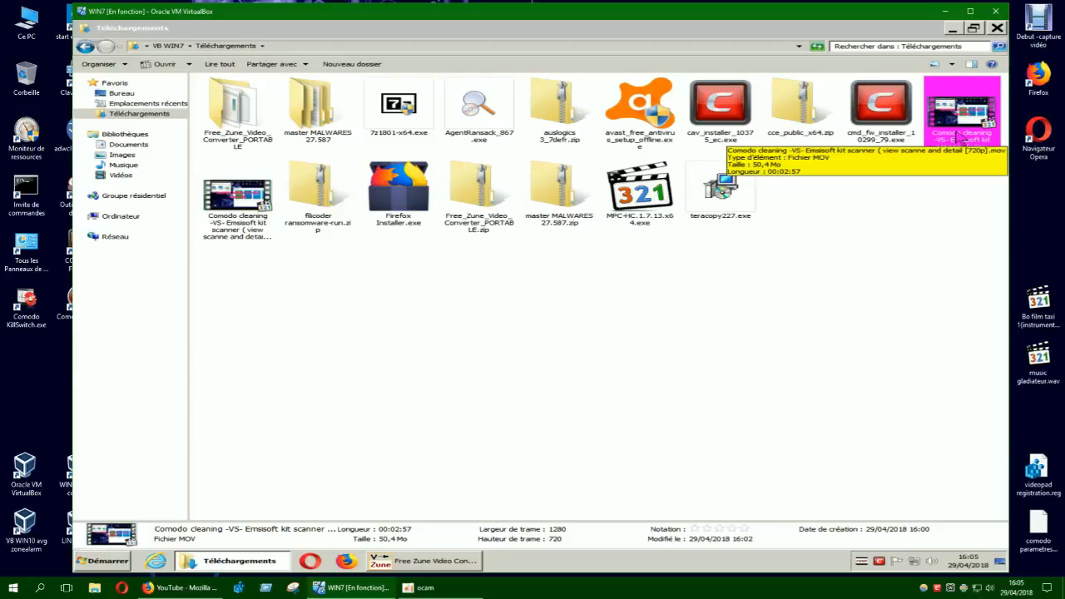
click(893, 261)
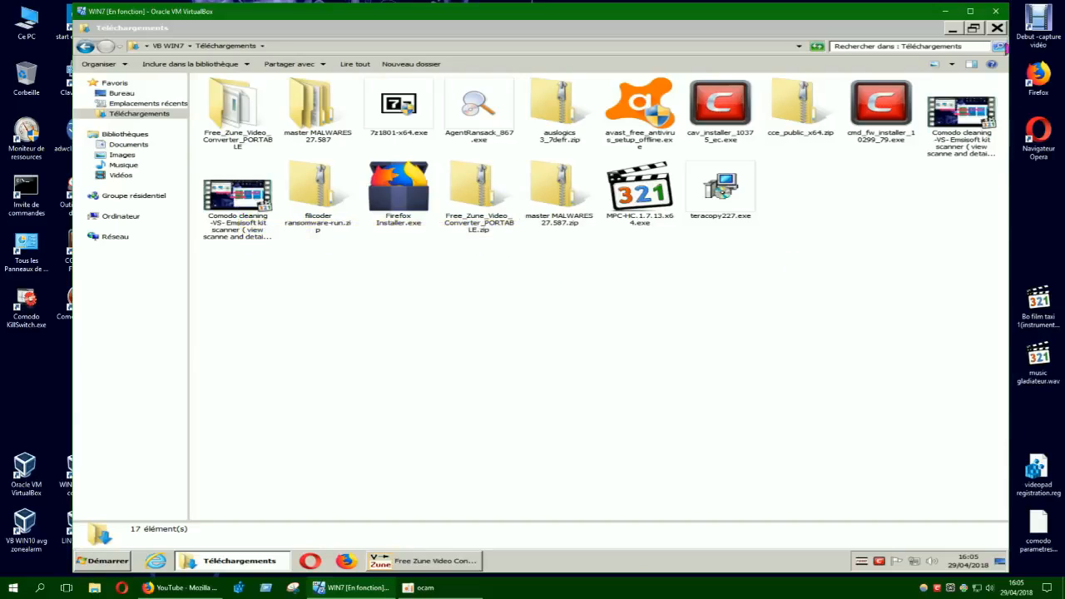
- Close the Downloads (Téléchargements) folder, restore the Free Zune Video Converter window and reposition it on the desktop
click(998, 28)
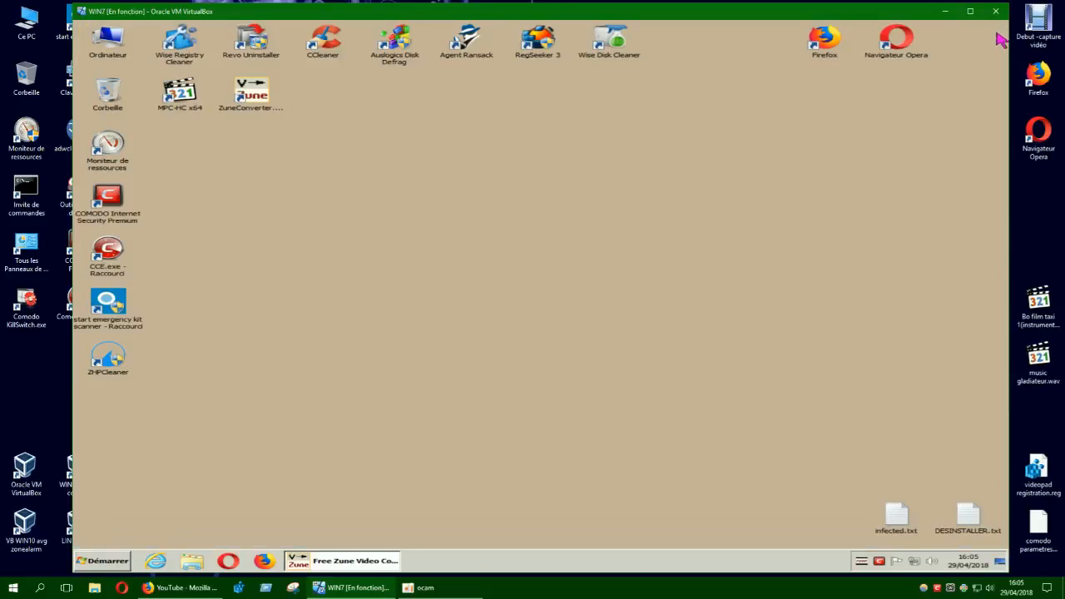
click(356, 562)
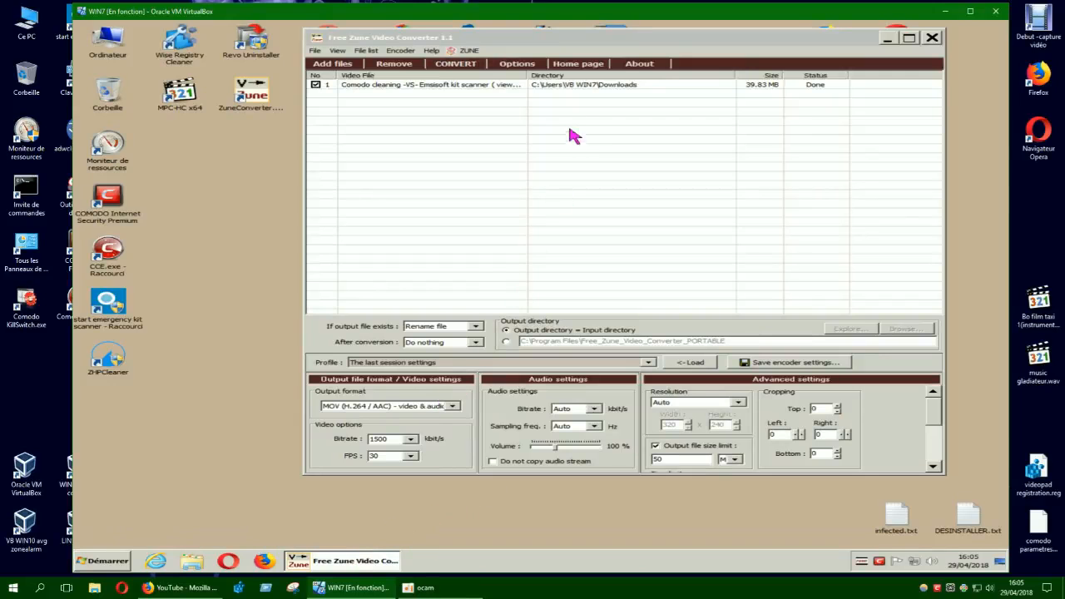
drag(614, 43, 540, 45)
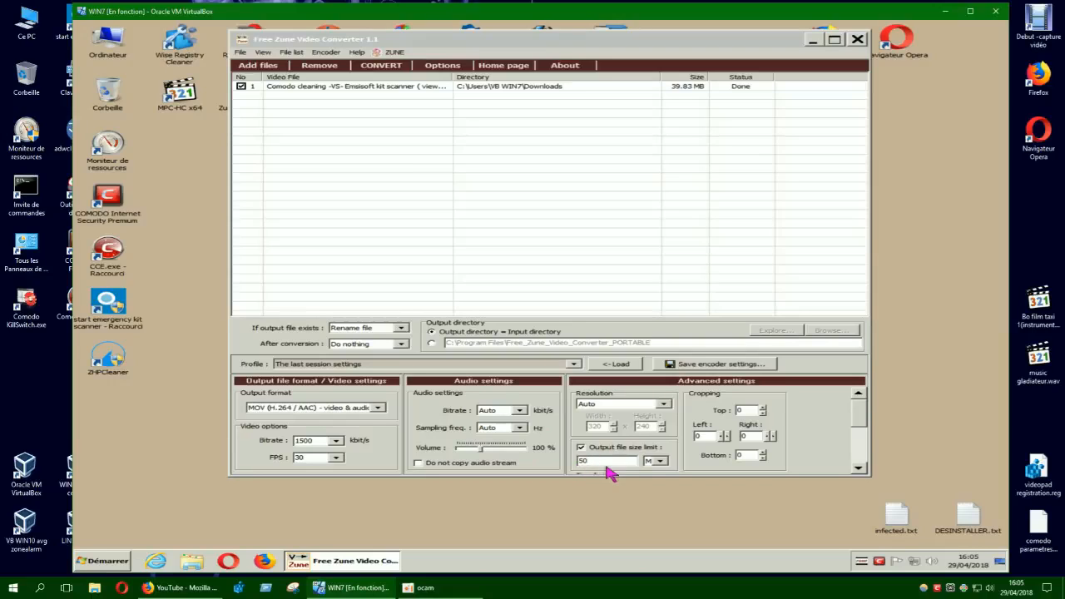
- Set the output file size limit value to 70 in the advanced settings and disable the limit
drag(857, 419, 863, 426)
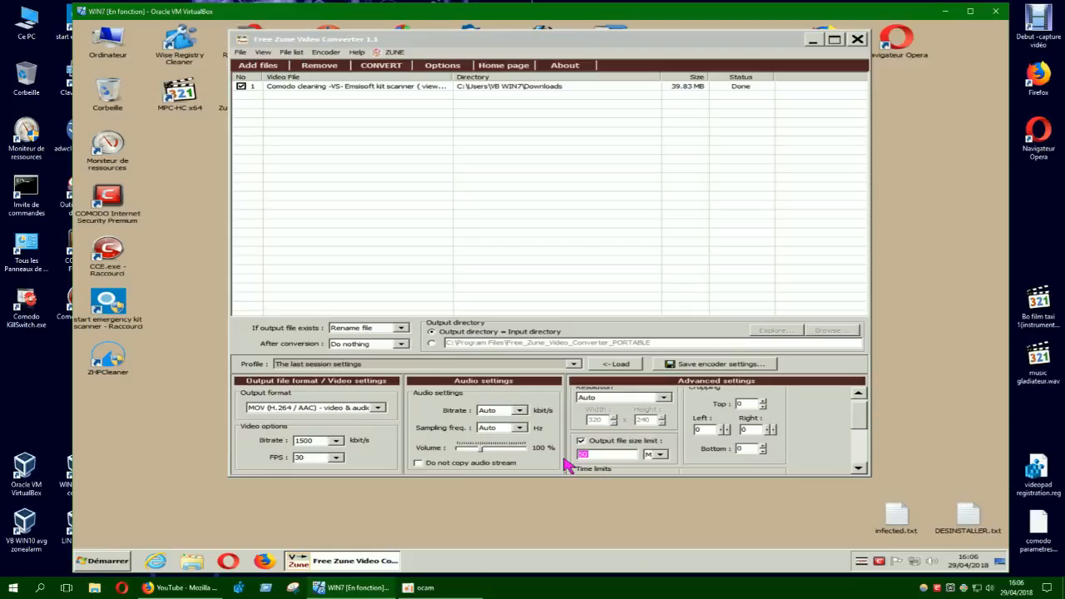
text(0)
click(581, 440)
mouse_move(863, 427)
mouse_down()
mouse_move(863, 409)
mouse_move(860, 439)
mouse_move(862, 407)
mouse_up()
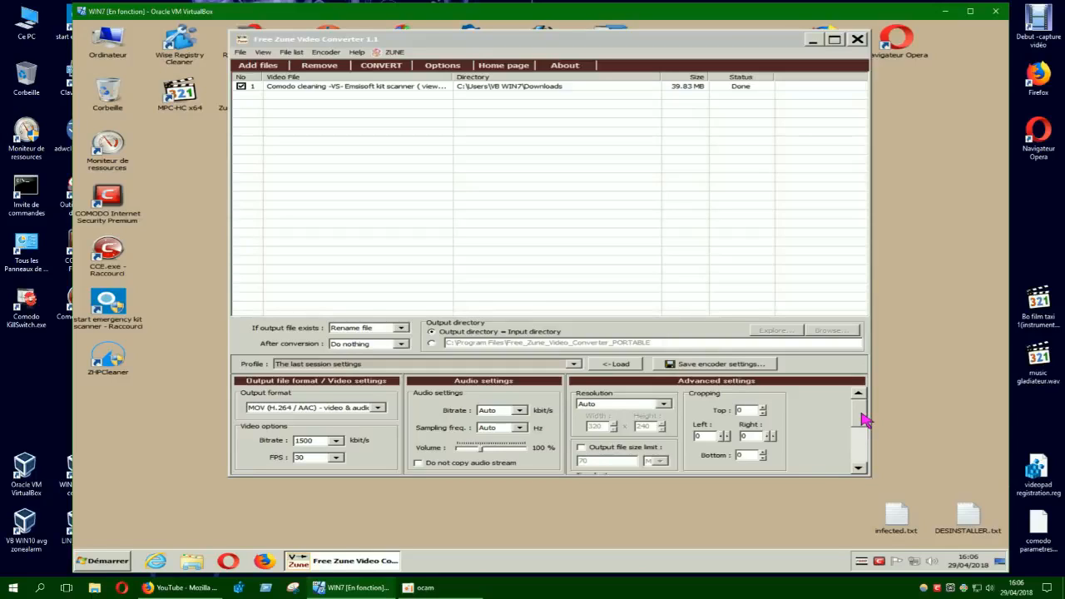
mouse_move(863, 420)
mouse_down()
mouse_move(860, 452)
mouse_move(861, 404)
mouse_up()
- Examine the encoder profiles offered when saving settings and the available output formats, without saving or changing anything
click(720, 366)
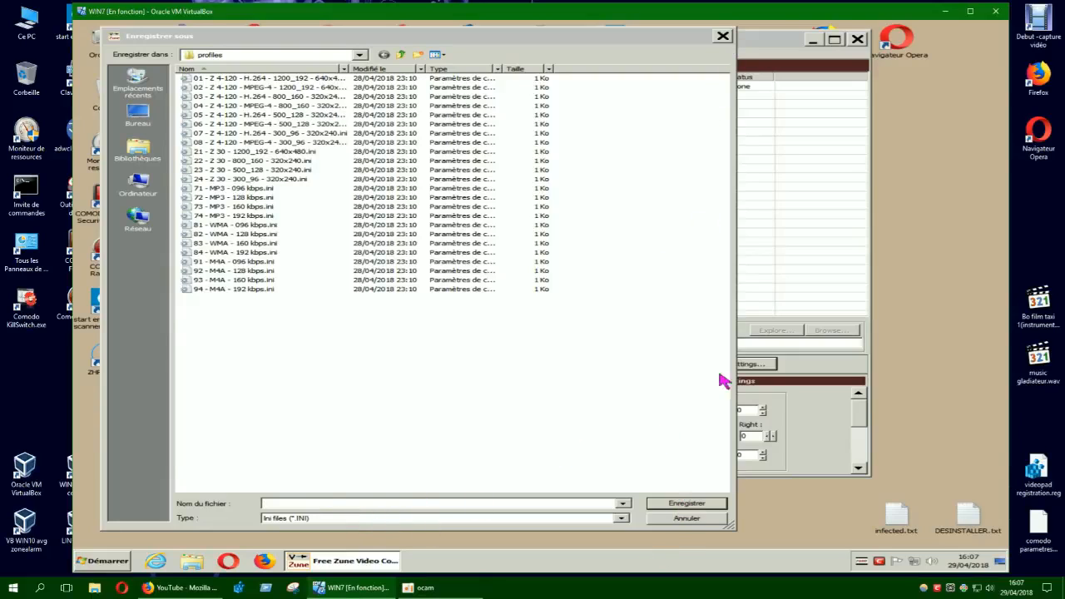
click(722, 37)
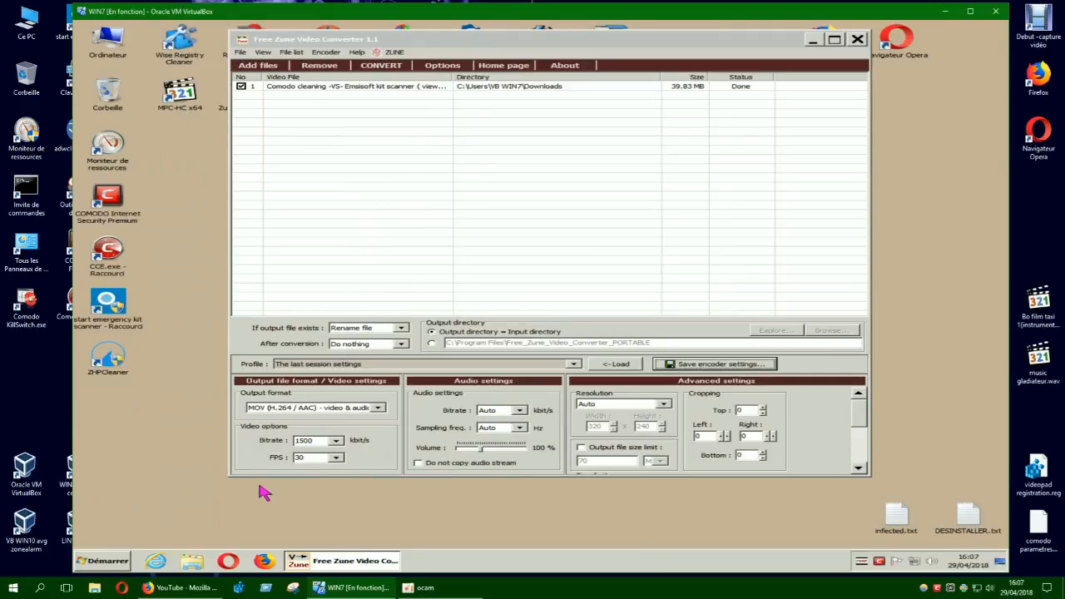
click(379, 408)
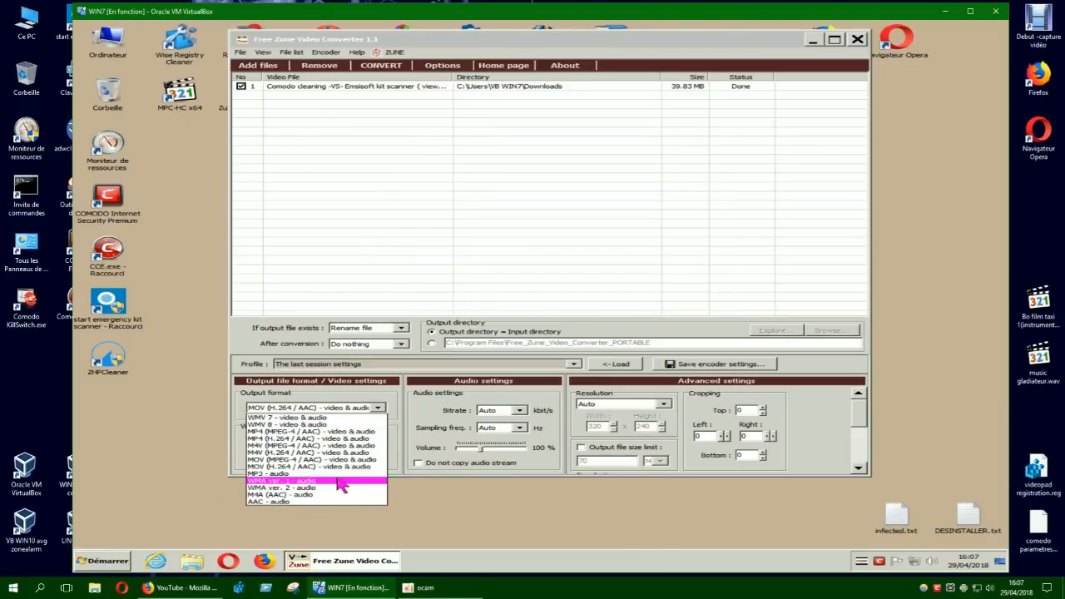
click(563, 203)
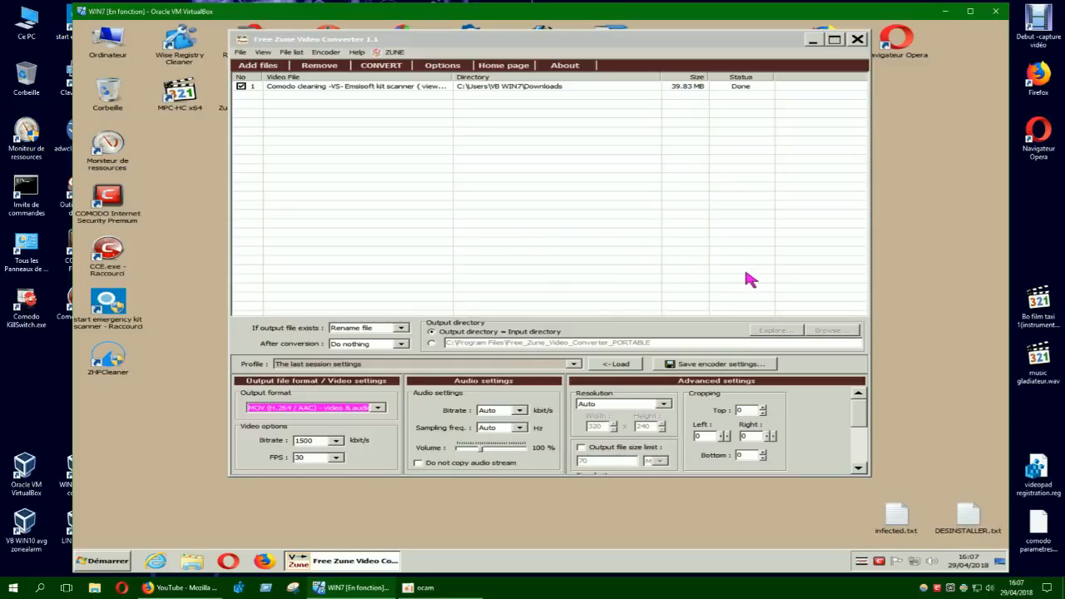
mouse_move(434, 588)
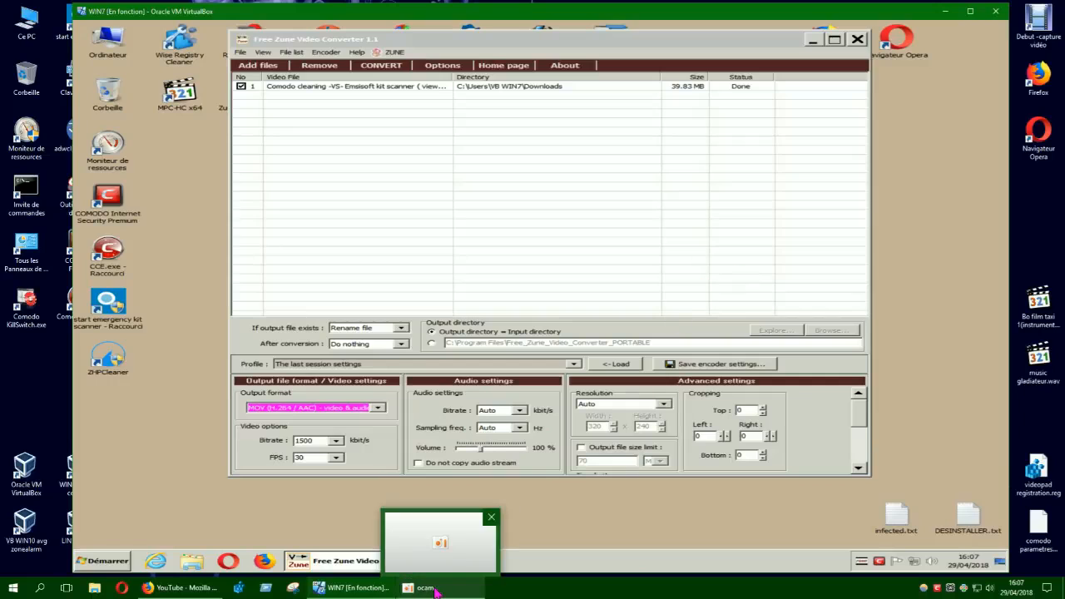